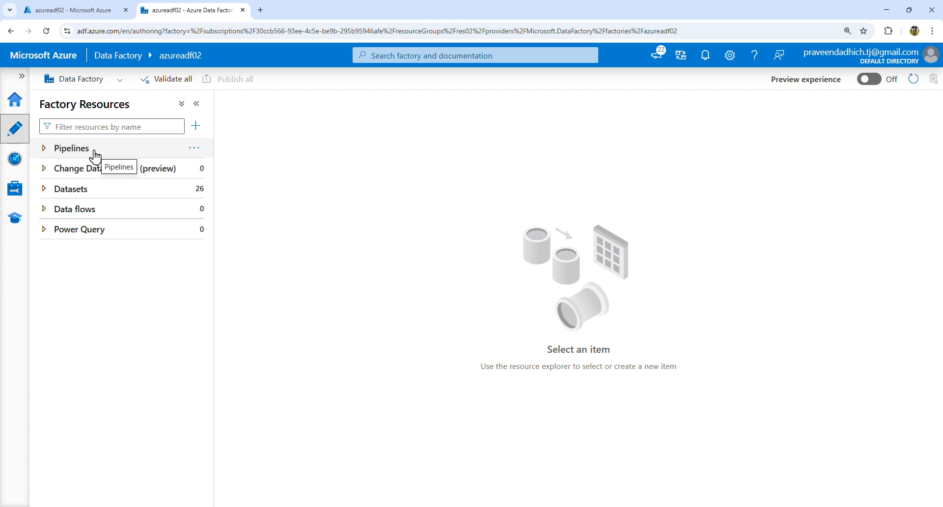
- Create a new blank pipeline and name it pl_sql_server
{"action": "left_click", "coordinate": [196, 127]}
{"action": "mouse_move", "coordinate": [249, 148]}
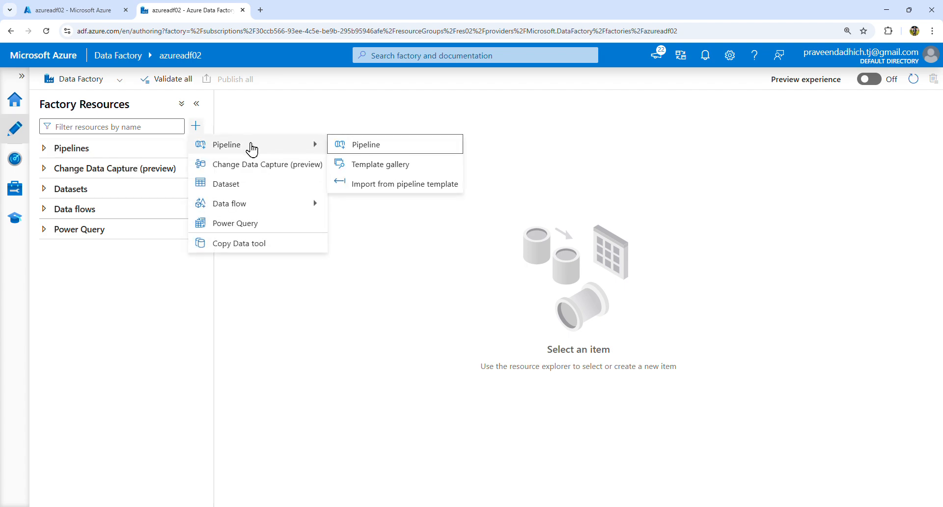
{"action": "left_click", "coordinate": [356, 149]}
{"action": "left_click", "coordinate": [911, 121]}
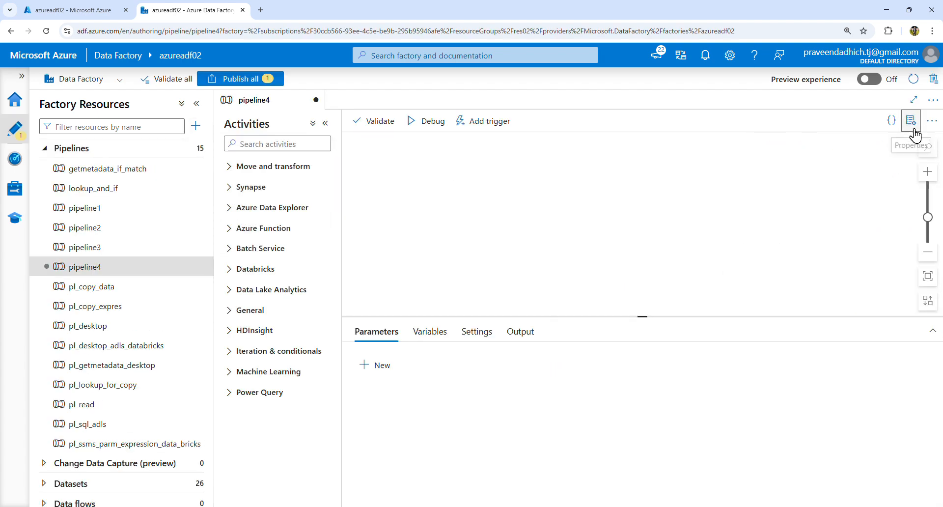
{"action": "left_click", "coordinate": [912, 120]}
{"action": "key", "text": "ctrl+a"}
{"action": "type", "text": "pl"}
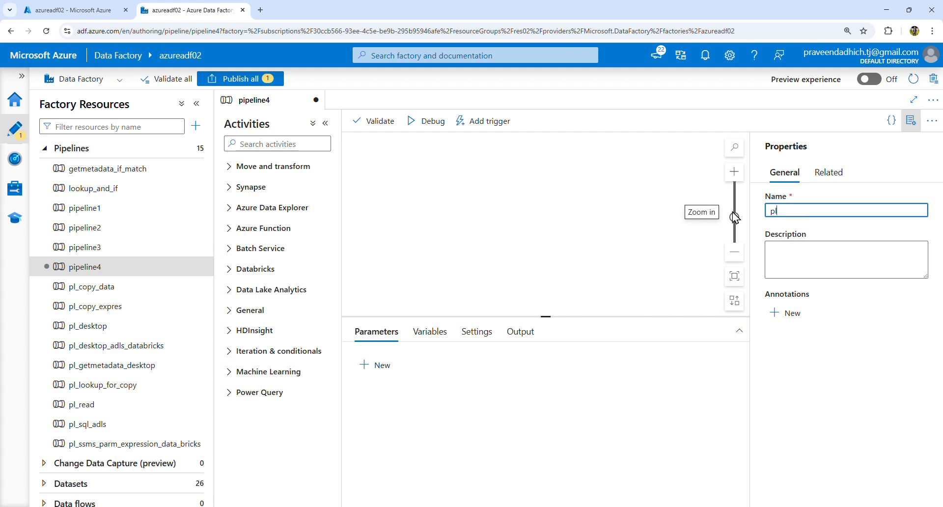
{"action": "type", "text": "_sql_server"}
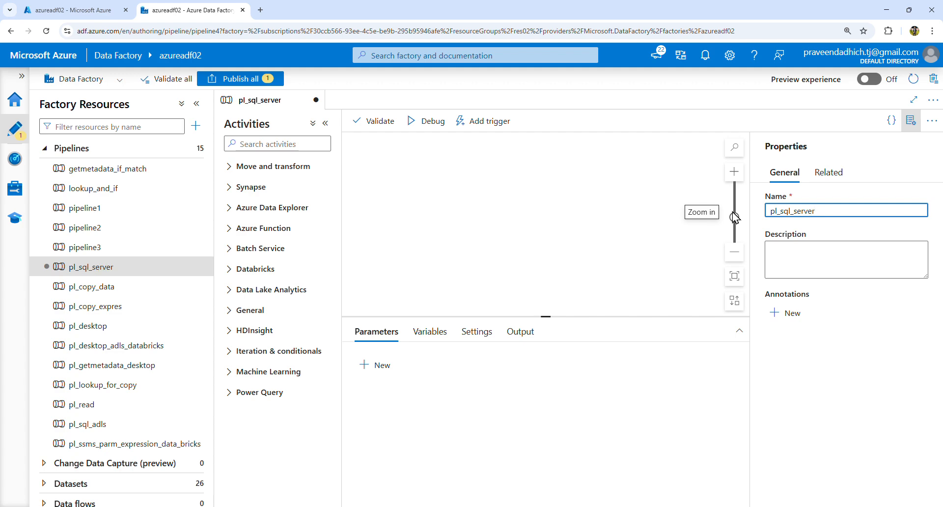
{"action": "left_click", "coordinate": [912, 120]}
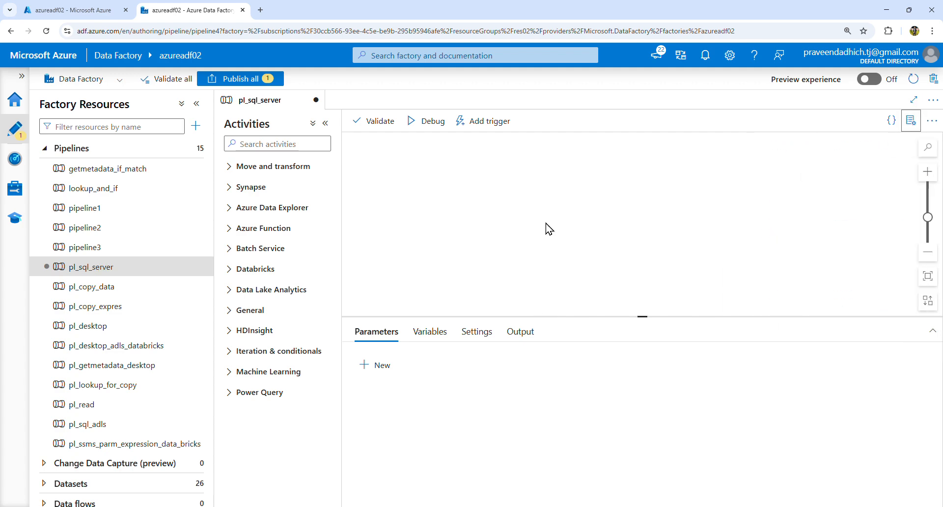
- Add a Lookup activity to the pipeline canvas and name it Lookup_sql
{"action": "left_click", "coordinate": [263, 145]}
{"action": "type", "text": "look"}
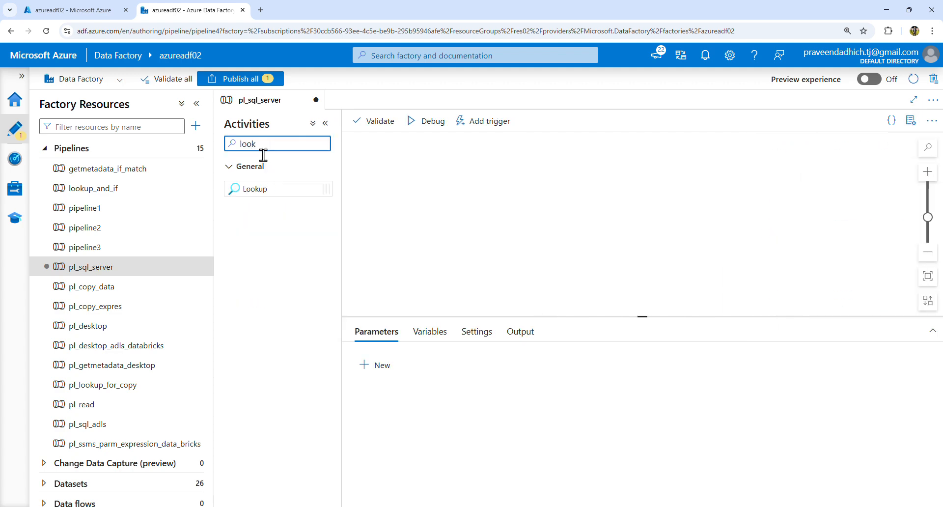
{"action": "left_click_drag", "start_coordinate": [273, 192], "coordinate": [454, 211]}
{"action": "left_click_drag", "start_coordinate": [638, 318], "coordinate": [636, 382]}
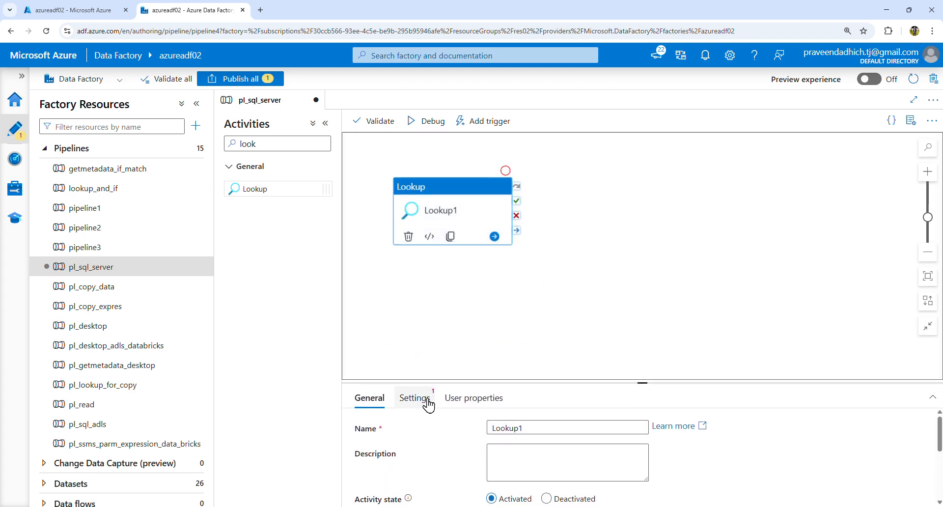
{"action": "left_click_drag", "start_coordinate": [510, 428], "coordinate": [519, 441]}
{"action": "left_click", "coordinate": [535, 440]}
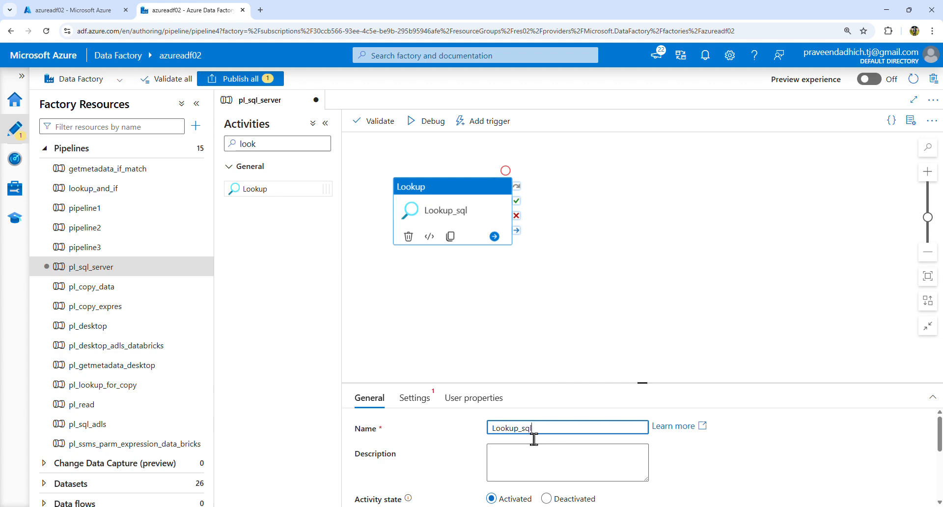
- Start a new source dataset for the Lookup activity, using SQL Server as the data store
{"action": "left_click", "coordinate": [414, 406]}
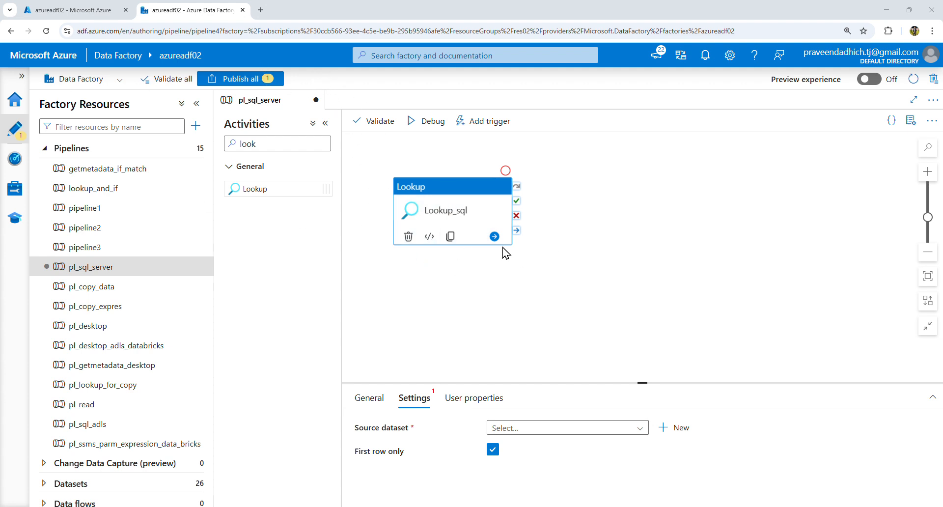
{"action": "left_click", "coordinate": [668, 431]}
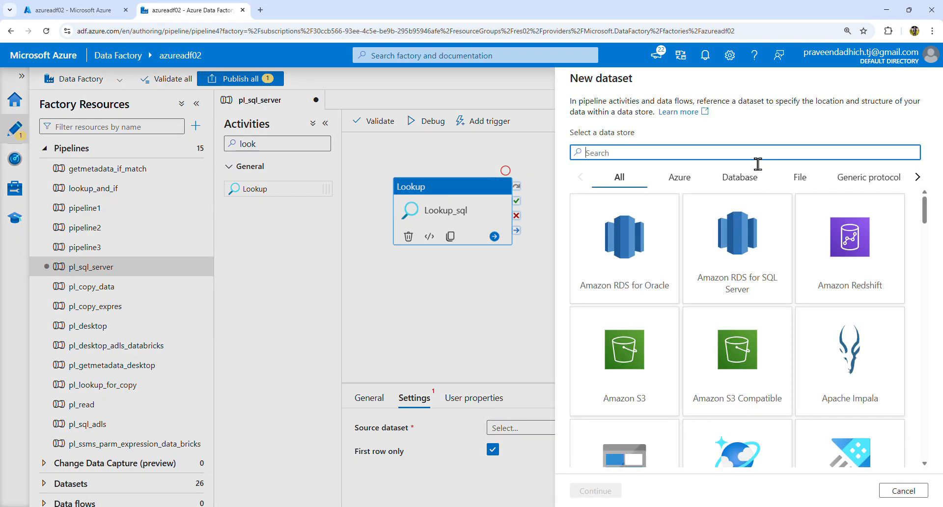
{"action": "type", "text": "sql"}
{"action": "scroll", "coordinate": [842, 362], "scroll_direction": "down", "scroll_amount": 2}
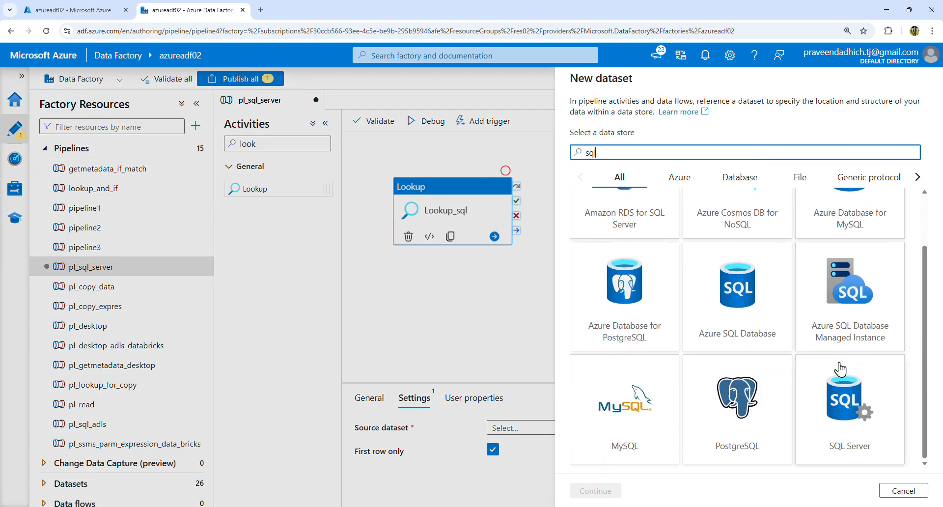
{"action": "double_click", "coordinate": [833, 407]}
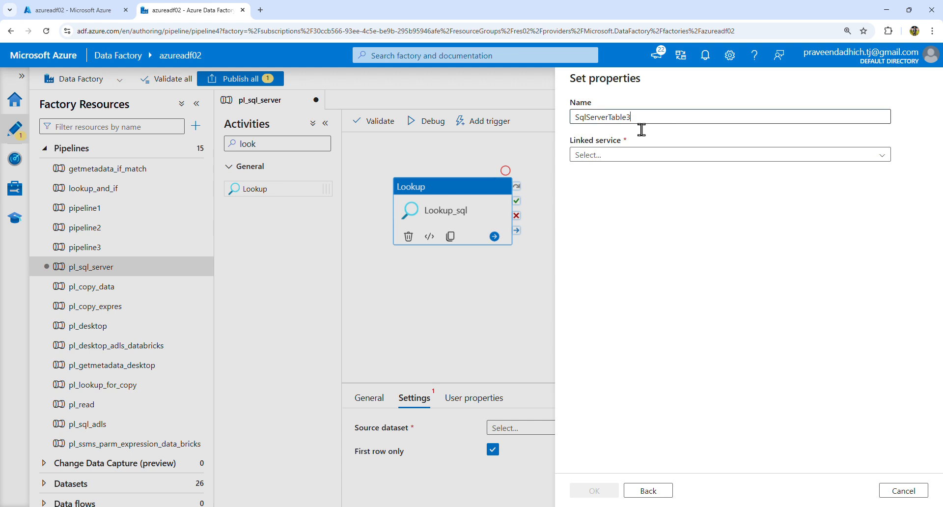
- Name the new SQL Server dataset ds_sql_onprem
{"action": "left_click_drag", "start_coordinate": [649, 121], "coordinate": [547, 114]}
{"action": "type", "text": "ds"}
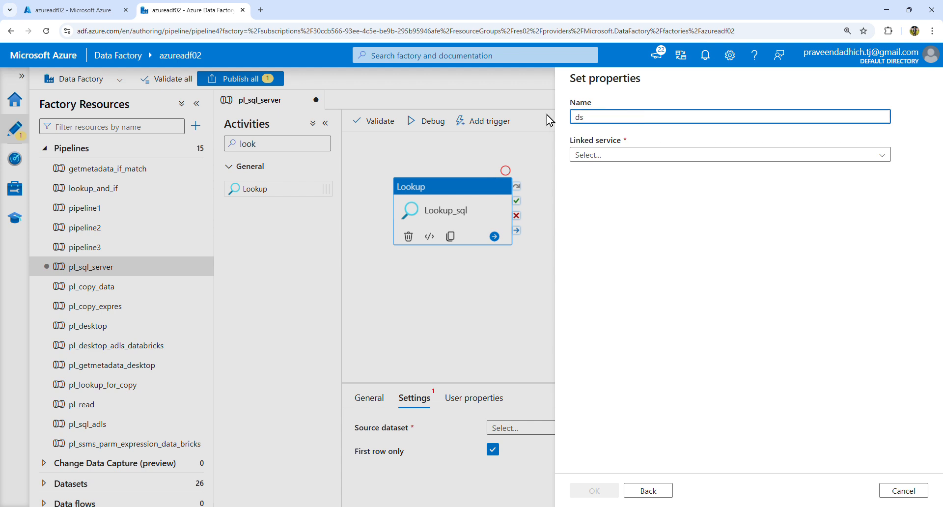
{"action": "type", "text": "_sql"}
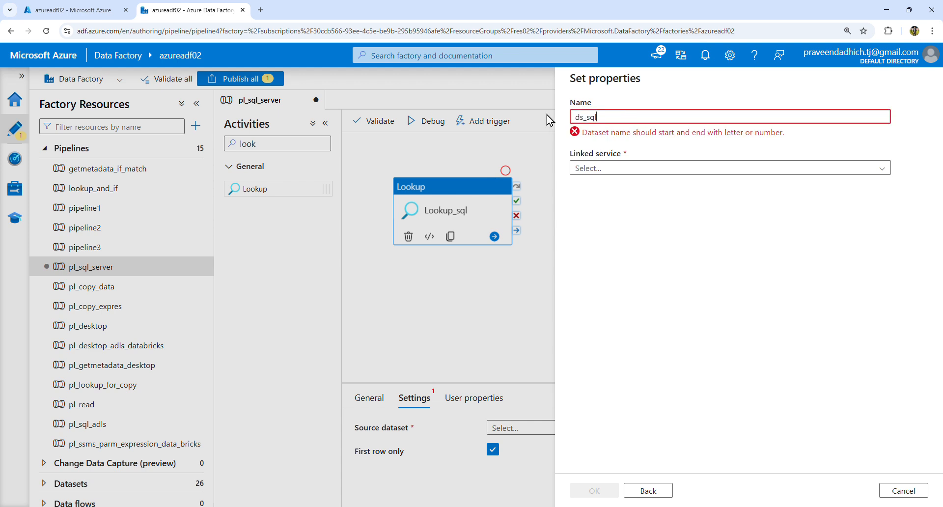
{"action": "type", "text": "_onprem"}
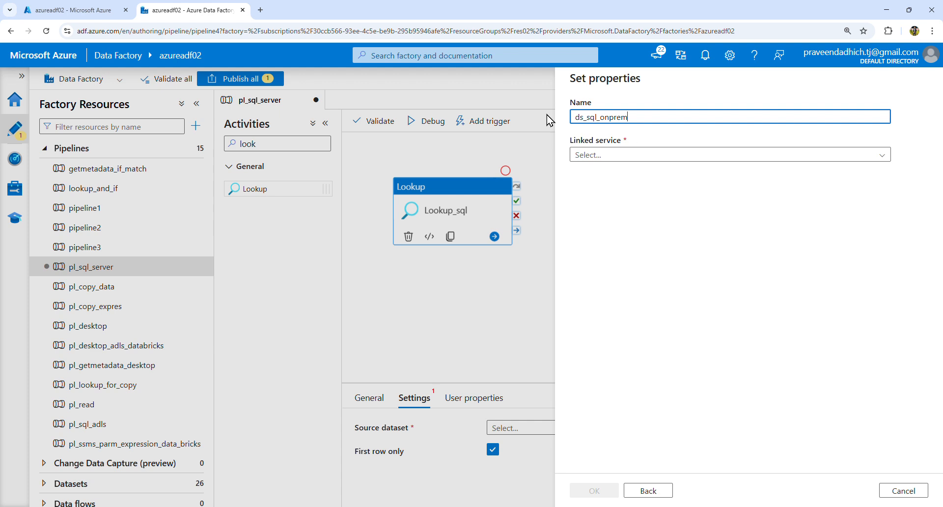
- Start a new linked service for the dataset, named ls_sqlonprem and connecting via the ir-self-hosted integration runtime
{"action": "left_click", "coordinate": [611, 155]}
{"action": "left_click", "coordinate": [592, 194]}
{"action": "left_click_drag", "start_coordinate": [638, 132], "coordinate": [552, 137]}
{"action": "type", "text": "ls"}
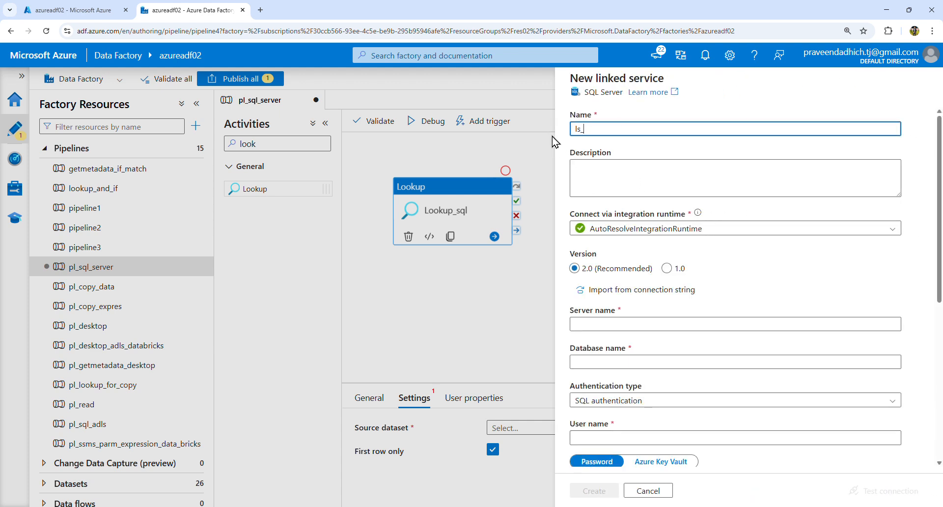
{"action": "type", "text": "_s"}
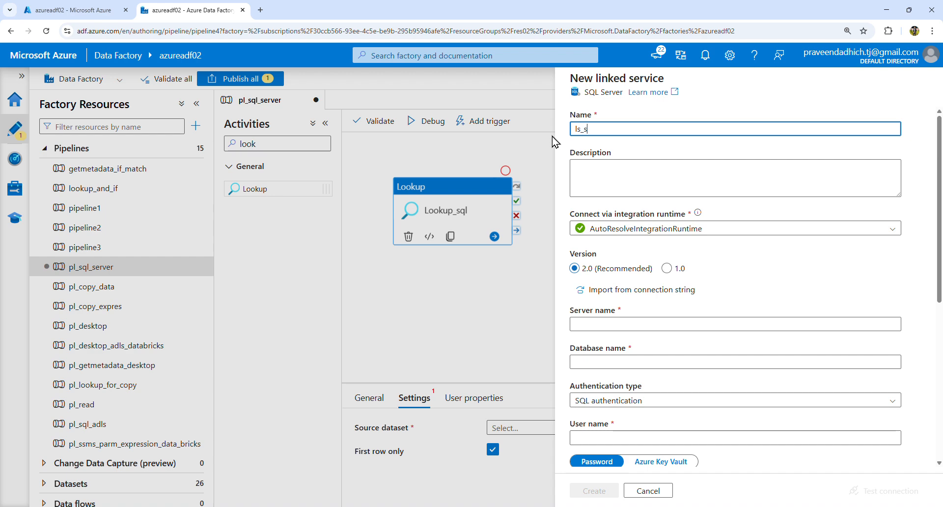
{"action": "type", "text": "qlonprem"}
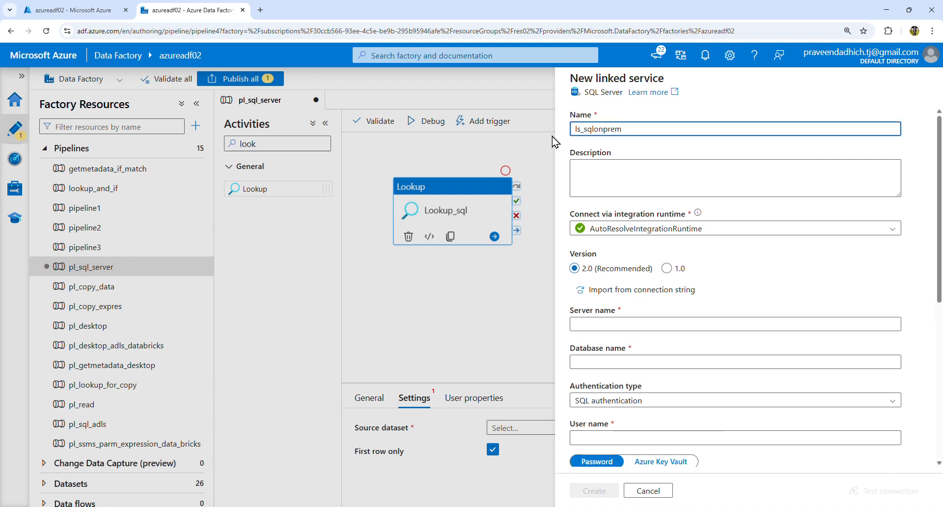
{"action": "left_click", "coordinate": [629, 230]}
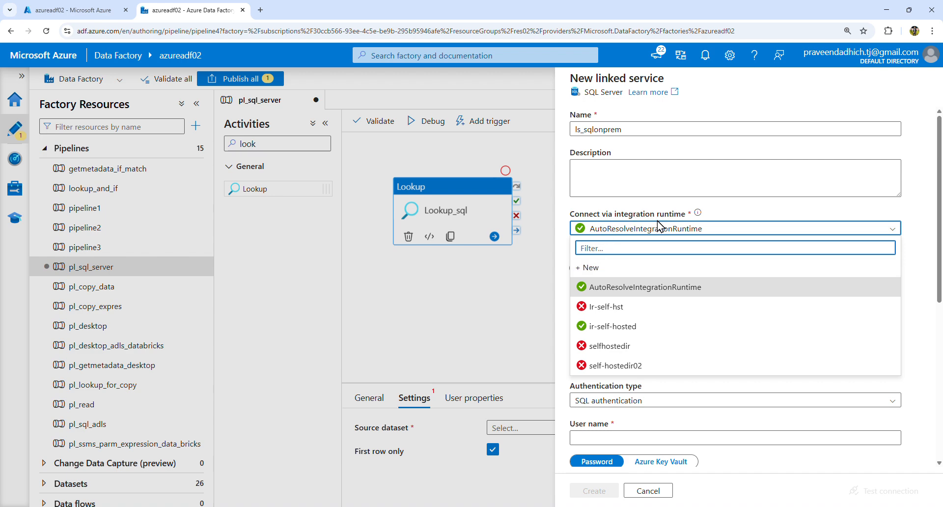
{"action": "left_click", "coordinate": [634, 326]}
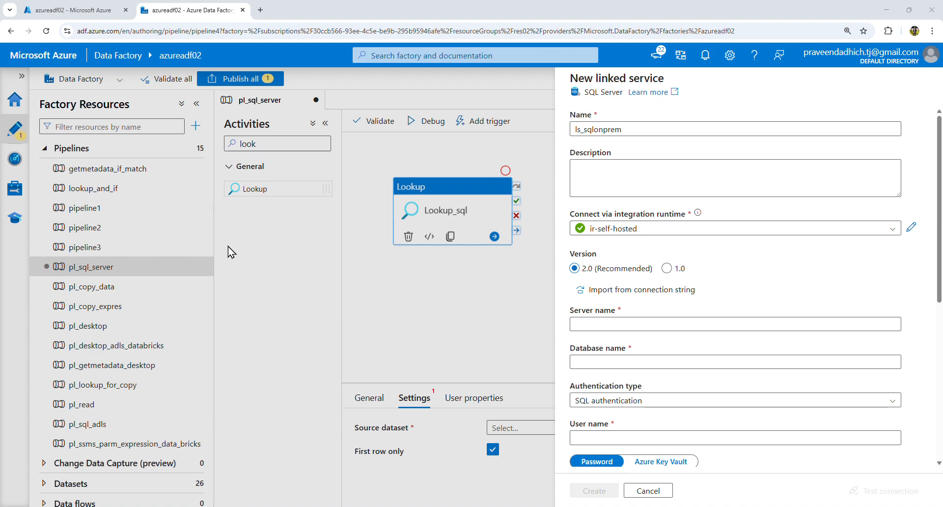
- Set the linked service's server name to DESKTOP-774B8S1\SQLEXPRESS and its database name to master
{"action": "left_click", "coordinate": [635, 326]}
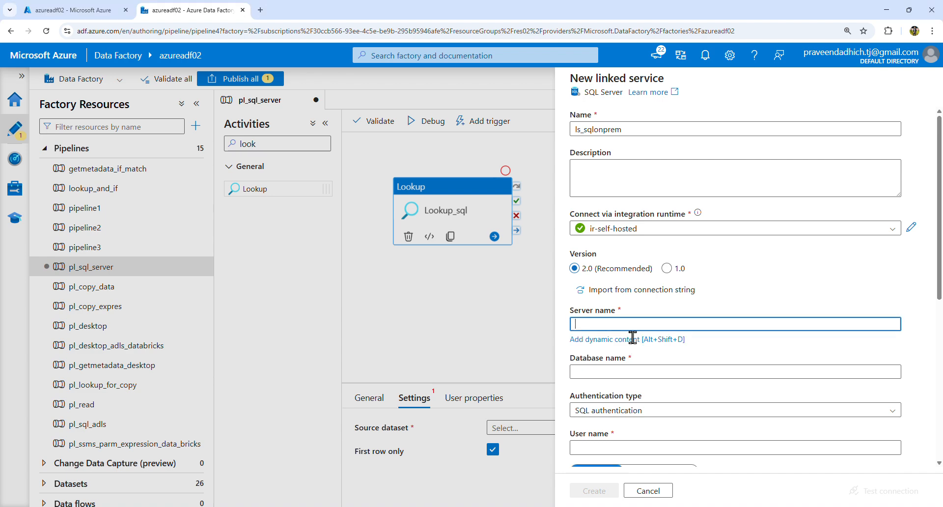
{"action": "type", "text": "DESKTOP-774B8S1\\SQLEXPRESS"}
{"action": "key", "text": "alt+Tab"}
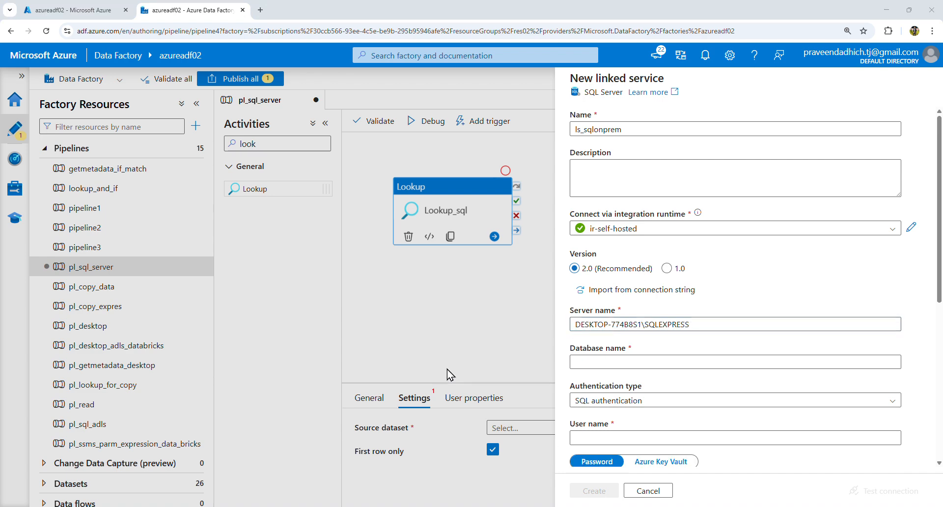
{"action": "left_click", "coordinate": [623, 360]}
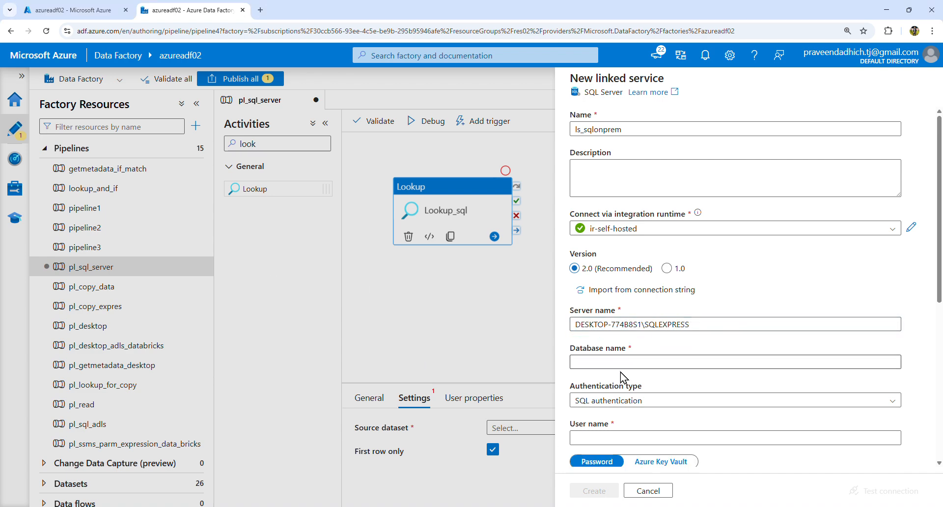
{"action": "left_click", "coordinate": [615, 367]}
{"action": "type", "text": "master"}
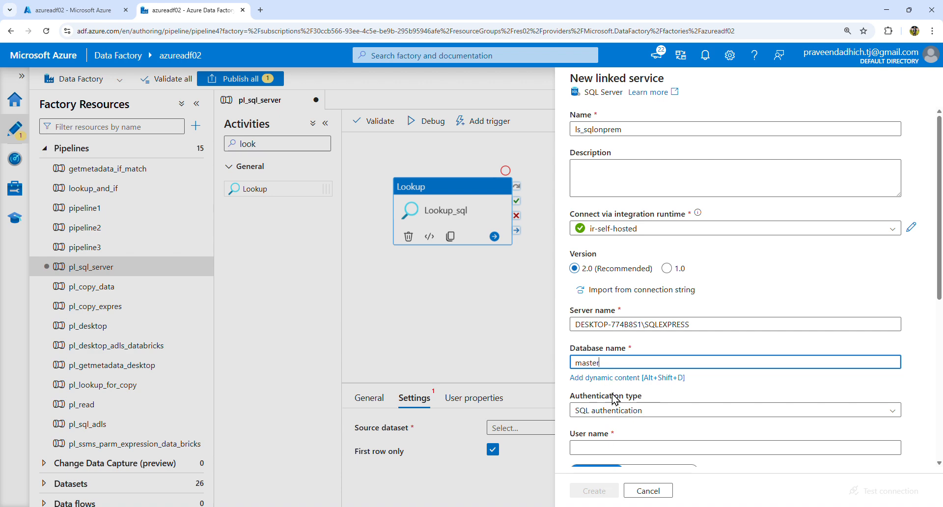
- Enter sa as the linked service's SQL authentication user name and fill in the account password
{"action": "scroll", "coordinate": [605, 398], "scroll_direction": "down", "scroll_amount": 2}
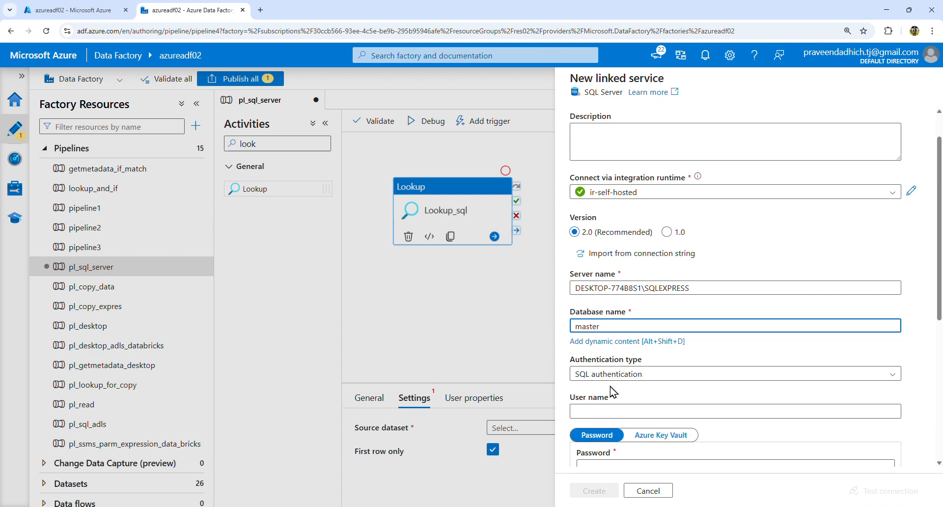
{"action": "left_click", "coordinate": [591, 382]}
{"action": "type", "text": "sa"}
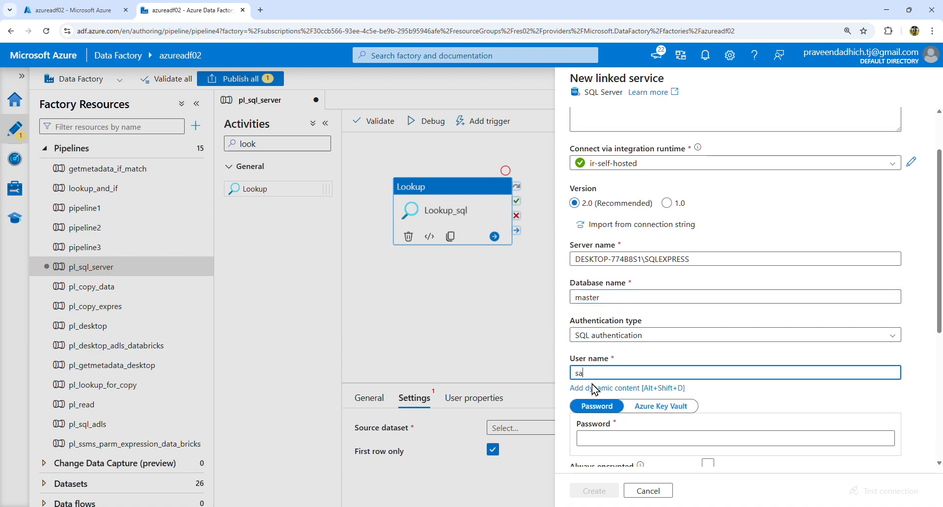
{"action": "scroll", "coordinate": [606, 391], "scroll_direction": "down", "scroll_amount": 1}
{"action": "left_click", "coordinate": [607, 379]}
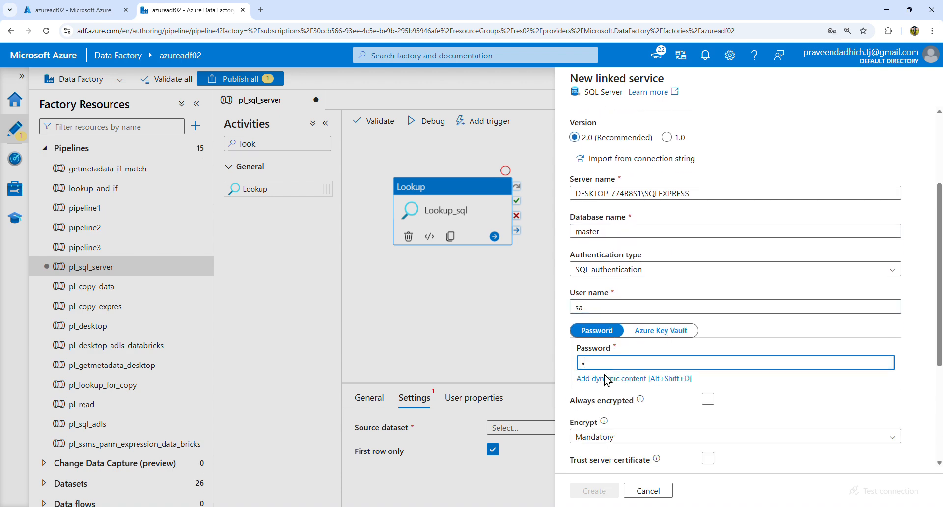
- Set the linked service's encryption to Optional and enable trusting the server certificate
{"action": "scroll", "coordinate": [654, 404], "scroll_direction": "down", "scroll_amount": 2}
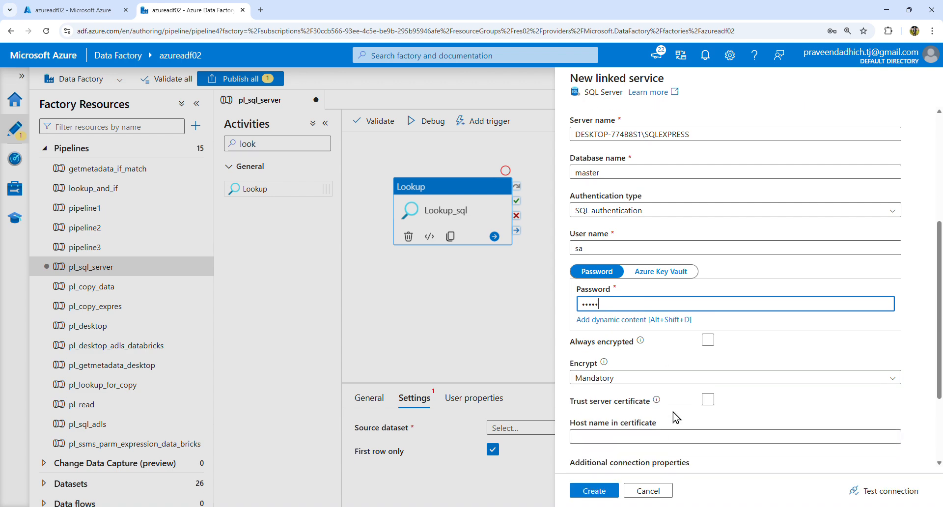
{"action": "left_click", "coordinate": [688, 368]}
{"action": "left_click", "coordinate": [606, 403]}
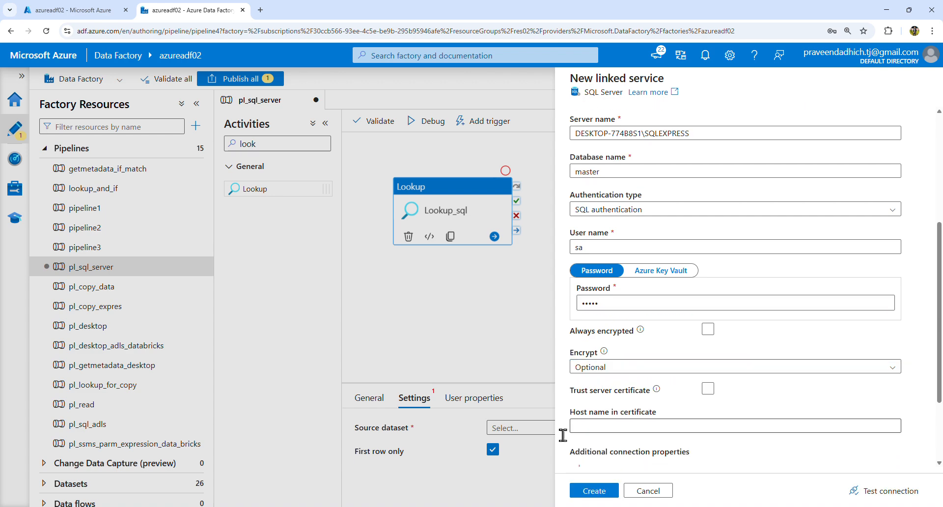
{"action": "scroll", "coordinate": [605, 428], "scroll_direction": "down", "scroll_amount": 1}
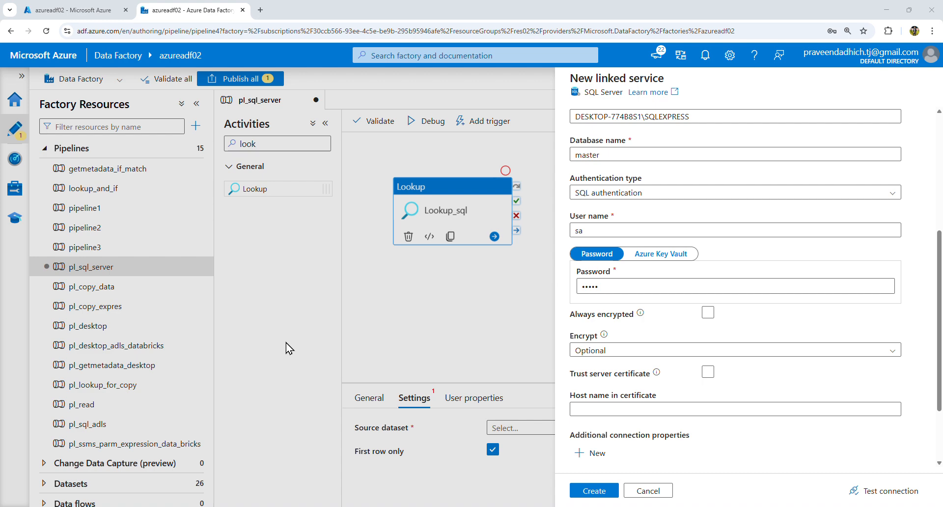
{"action": "scroll", "coordinate": [687, 382], "scroll_direction": "down", "scroll_amount": 1}
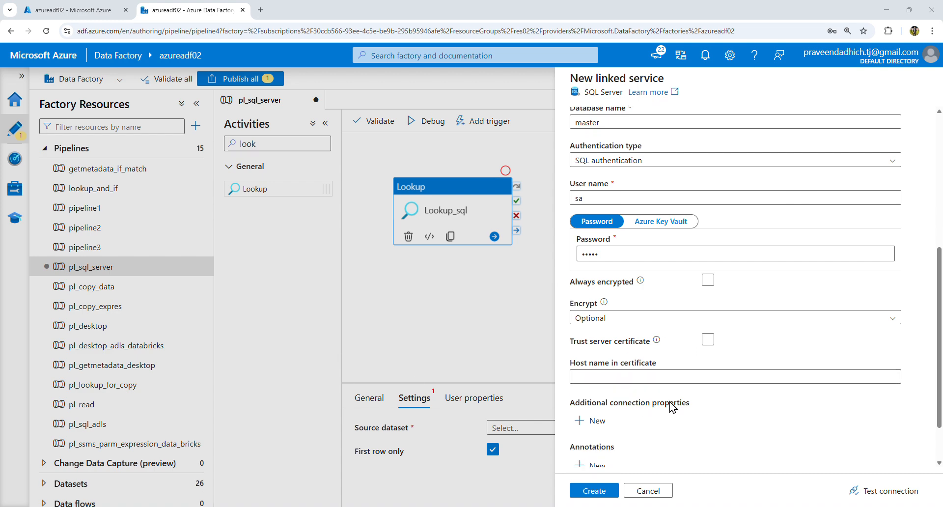
{"action": "scroll", "coordinate": [688, 374], "scroll_direction": "down", "scroll_amount": 1}
{"action": "left_click", "coordinate": [709, 311]}
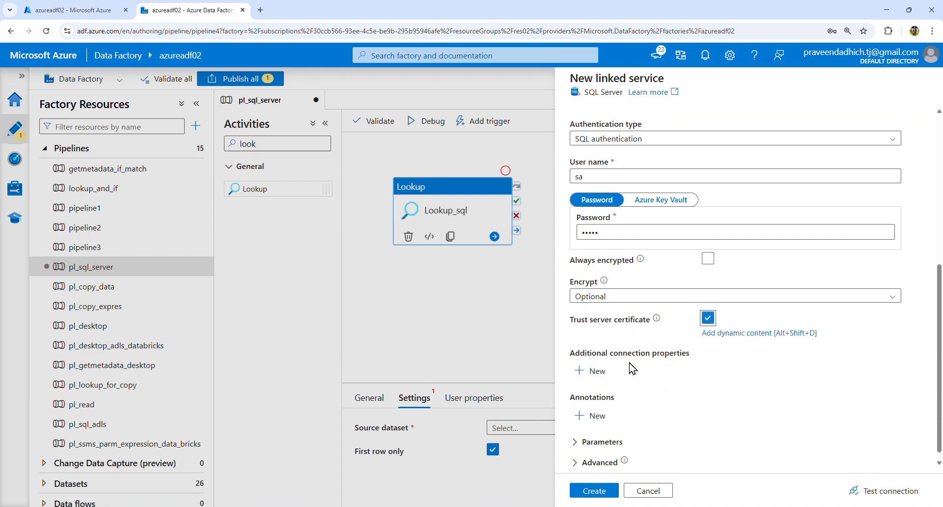
- Test the linked service's connection to the SQL Server and create the linked service
{"action": "left_click", "coordinate": [891, 491]}
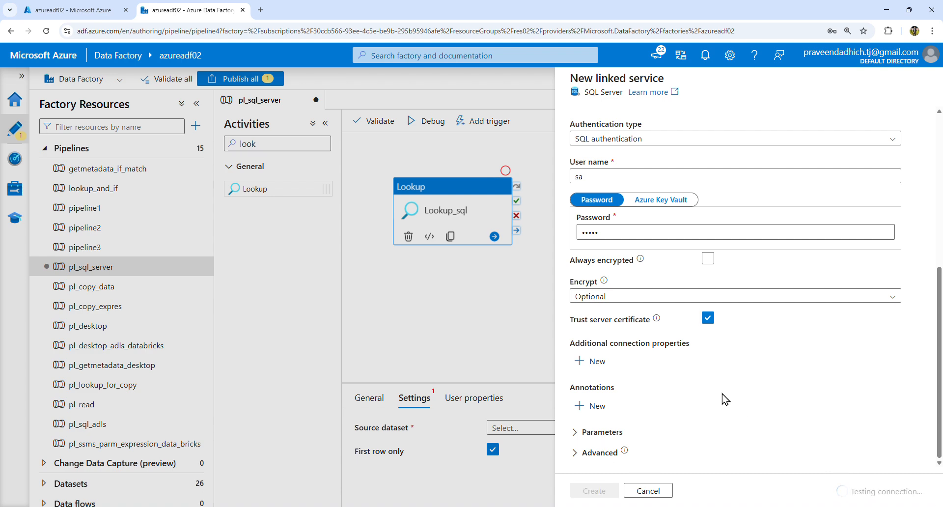
{"action": "scroll", "coordinate": [721, 394], "scroll_direction": "up", "scroll_amount": 3}
{"action": "scroll", "coordinate": [727, 393], "scroll_direction": "down", "scroll_amount": 3}
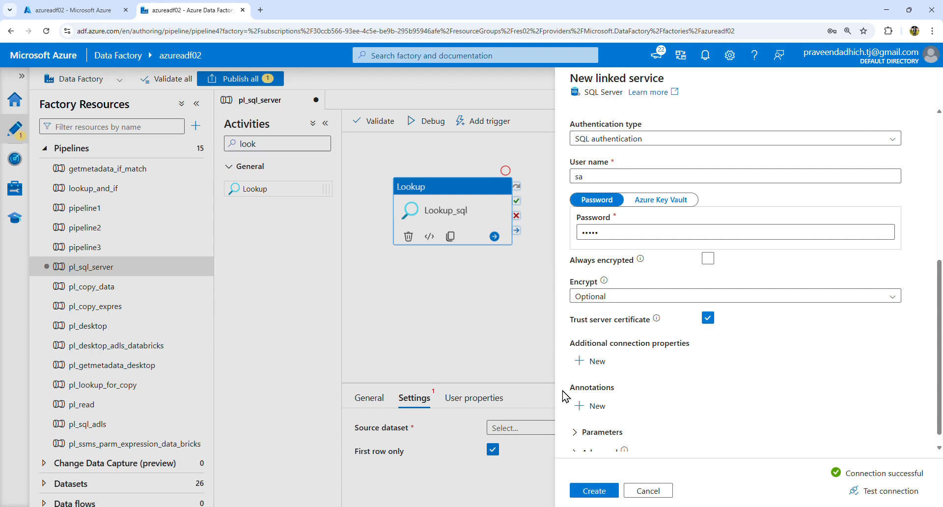
{"action": "left_click", "coordinate": [609, 496]}
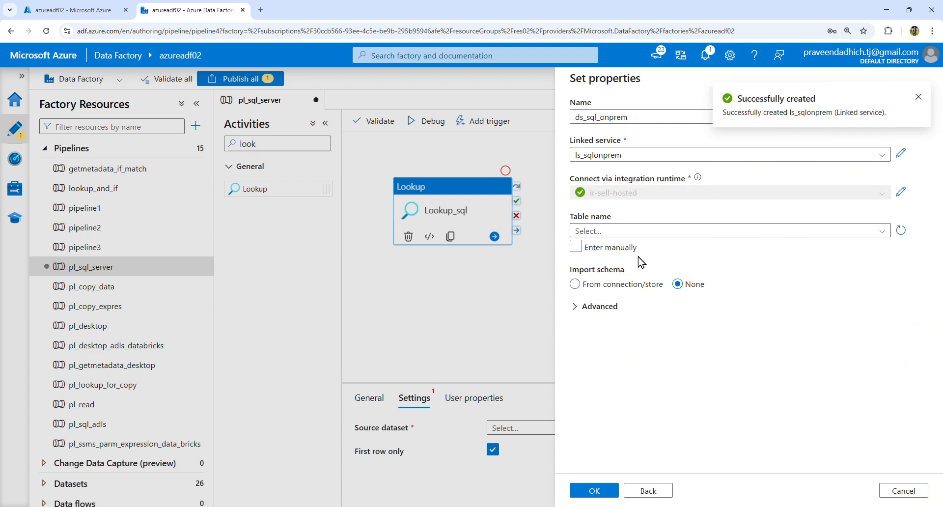
- Enable manual table entry for dataset ds_sql_onprem, leave the table name blank with schema import set to None, and create the dataset
{"action": "left_click", "coordinate": [582, 248]}
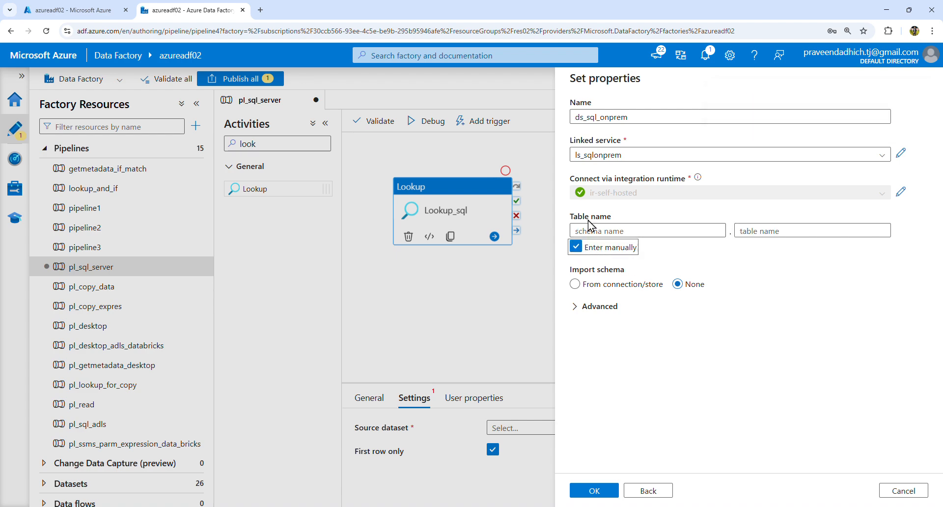
{"action": "left_click_drag", "start_coordinate": [571, 219], "coordinate": [622, 218]}
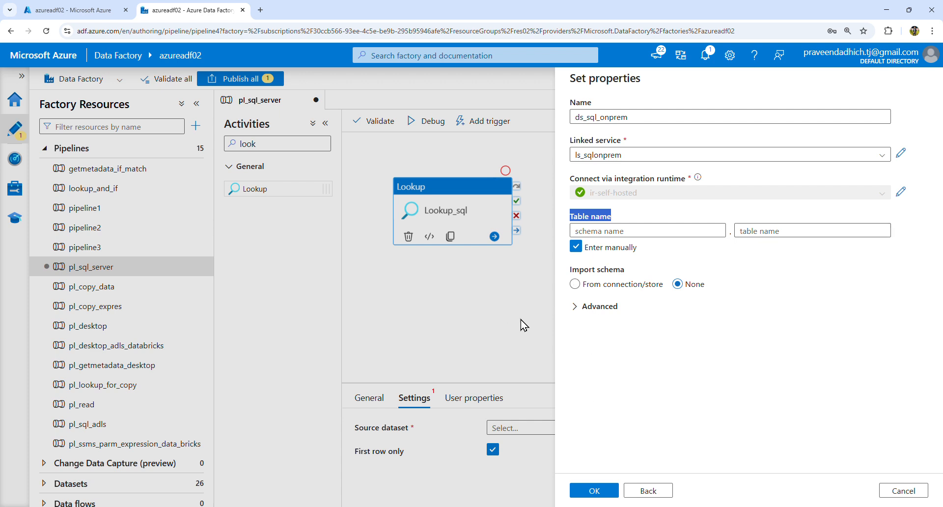
{"action": "left_click", "coordinate": [576, 284]}
{"action": "key", "text": "alt+Tab"}
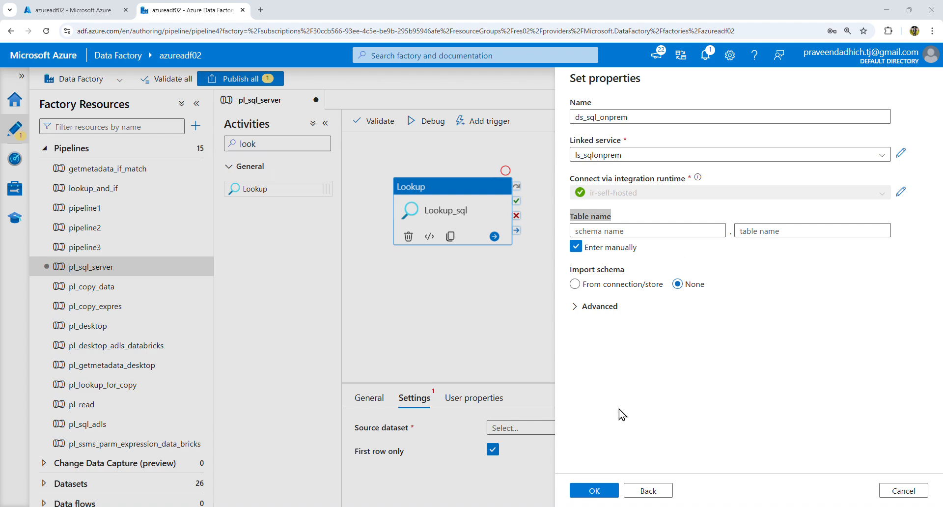
{"action": "left_click", "coordinate": [609, 490]}
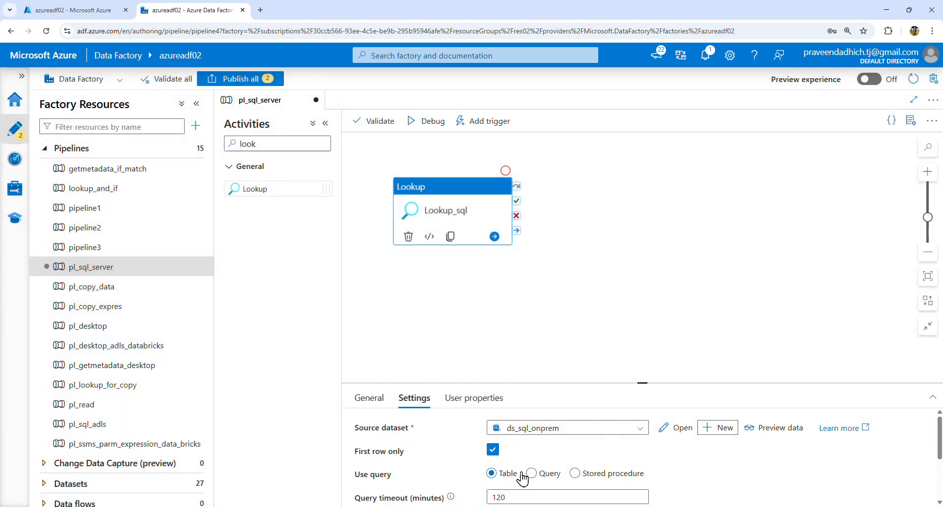
- Switch Lookup_sql to Query and enter SELECT TABLE_SCHEMA, TABLE_NAME FROM INFORMATION_SCHEMA.TABLES WHERE TABLE_TYPE = 'BASE TABLE' and TABLE_SCHEMA = 'org'
{"action": "left_click_drag", "start_coordinate": [462, 202], "coordinate": [500, 198]}
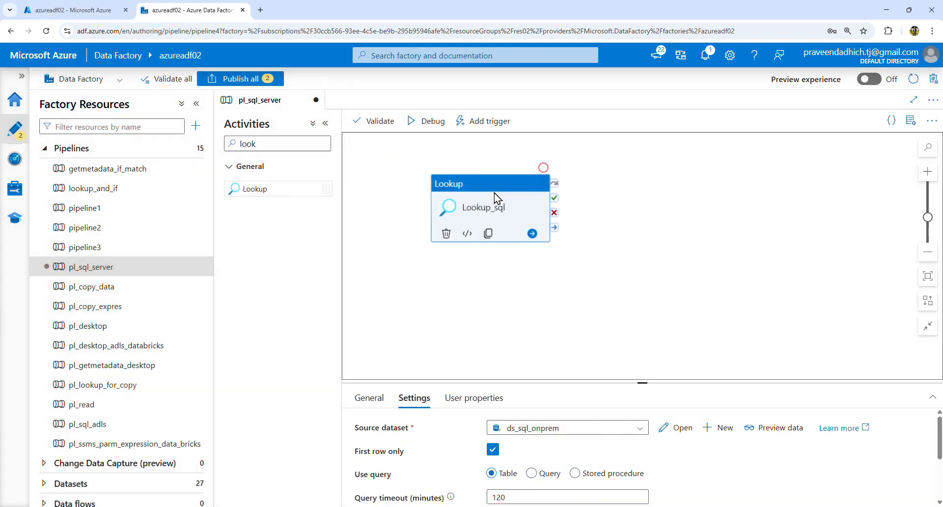
{"action": "left_click", "coordinate": [536, 473]}
{"action": "left_click_drag", "start_coordinate": [641, 383], "coordinate": [639, 317]}
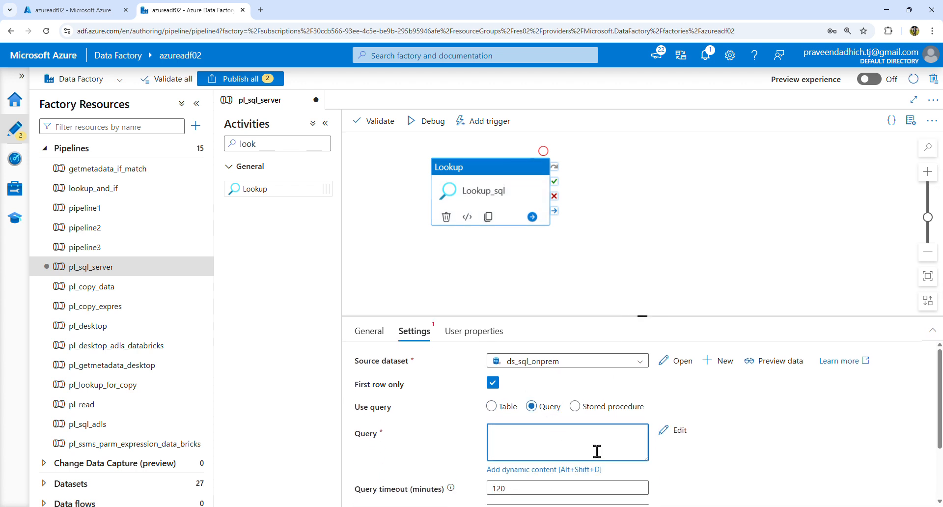
{"action": "key", "text": "ctrl+v"}
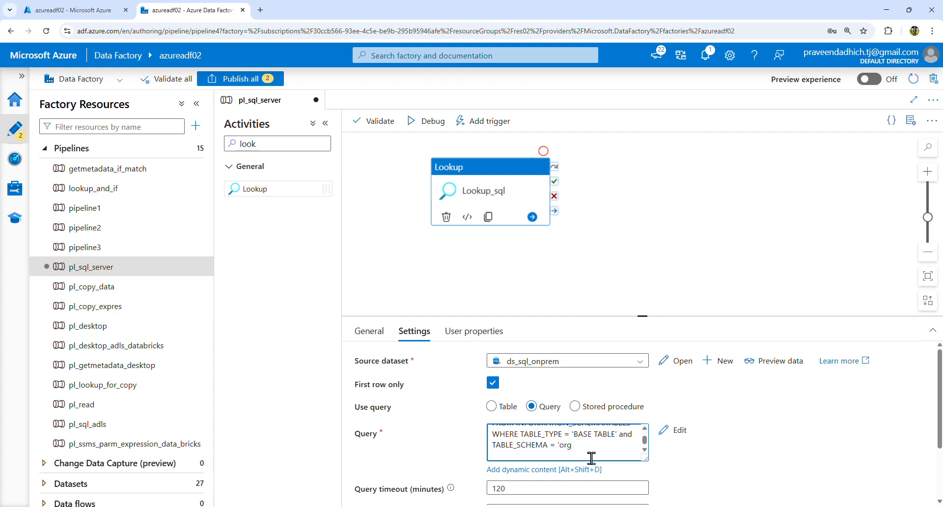
{"action": "key", "text": "alt+Tab"}
- Validate the pl_sql_server pipeline and run it in debug mode, refreshing the run status until it finishes
{"action": "left_click", "coordinate": [384, 123]}
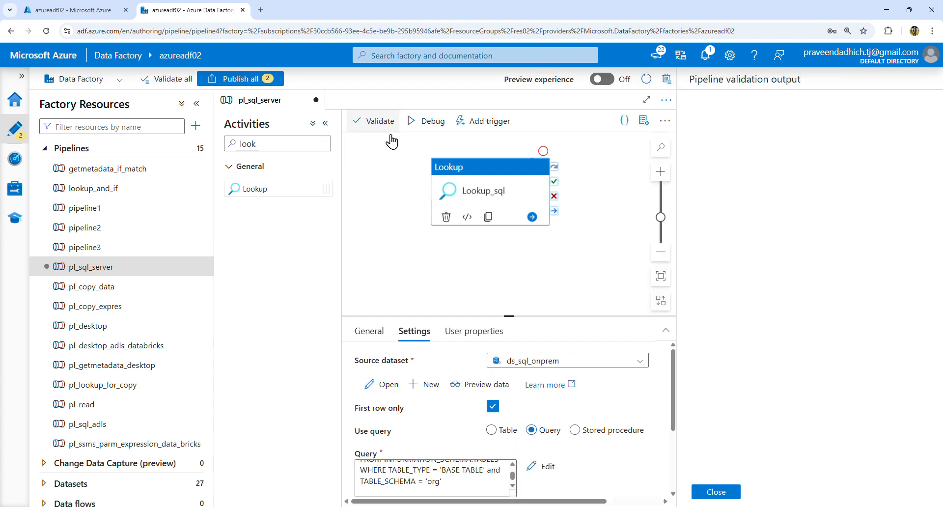
{"action": "left_click", "coordinate": [726, 493]}
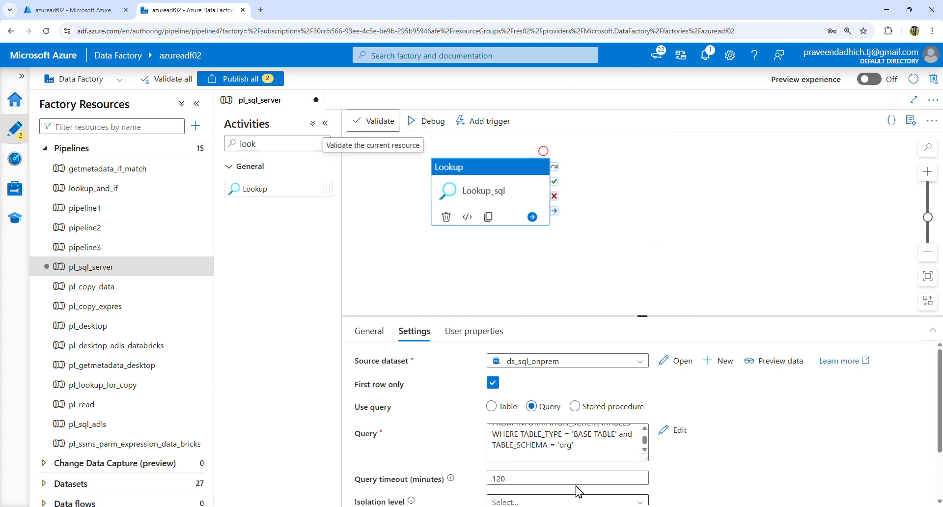
{"action": "left_click", "coordinate": [388, 123]}
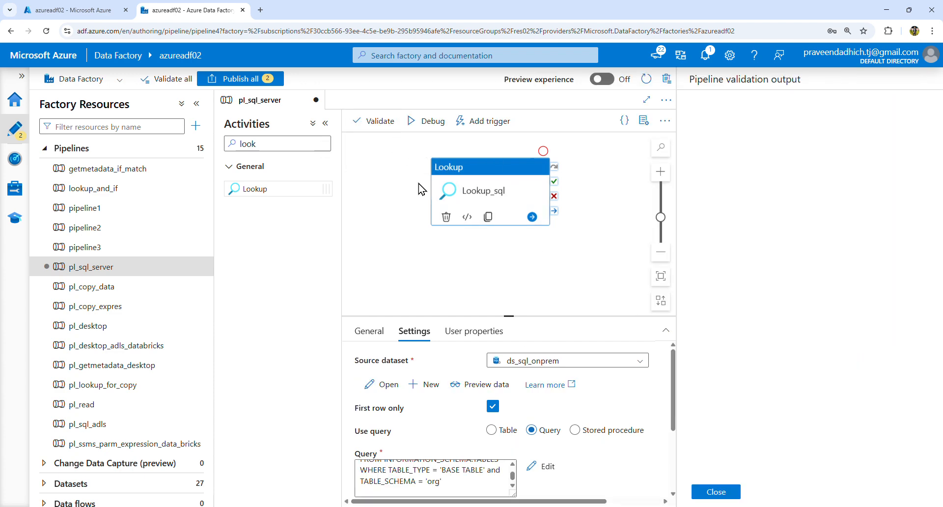
{"action": "left_click", "coordinate": [717, 492]}
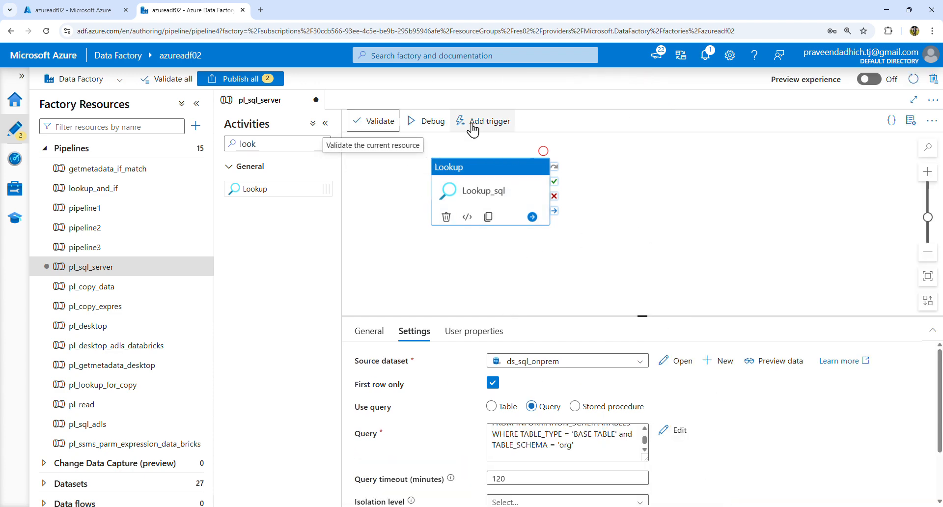
{"action": "left_click", "coordinate": [443, 127]}
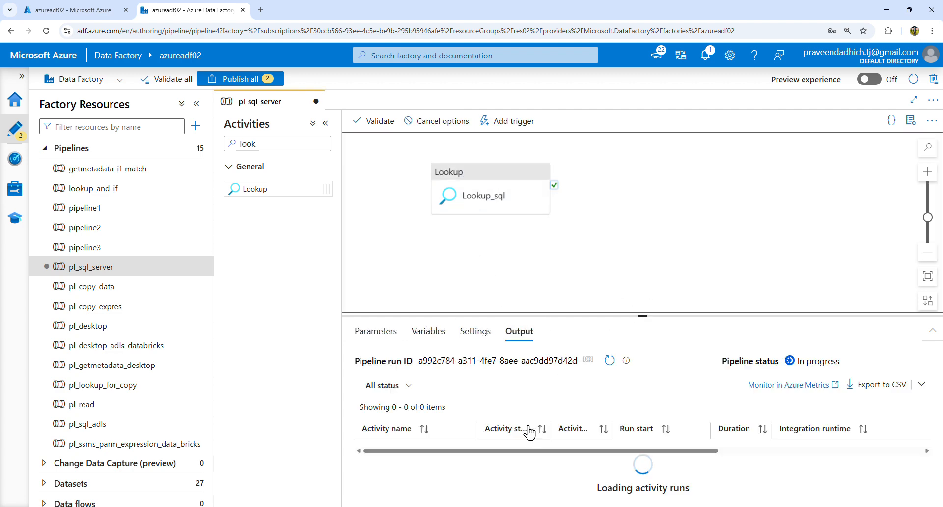
{"action": "left_click", "coordinate": [614, 363]}
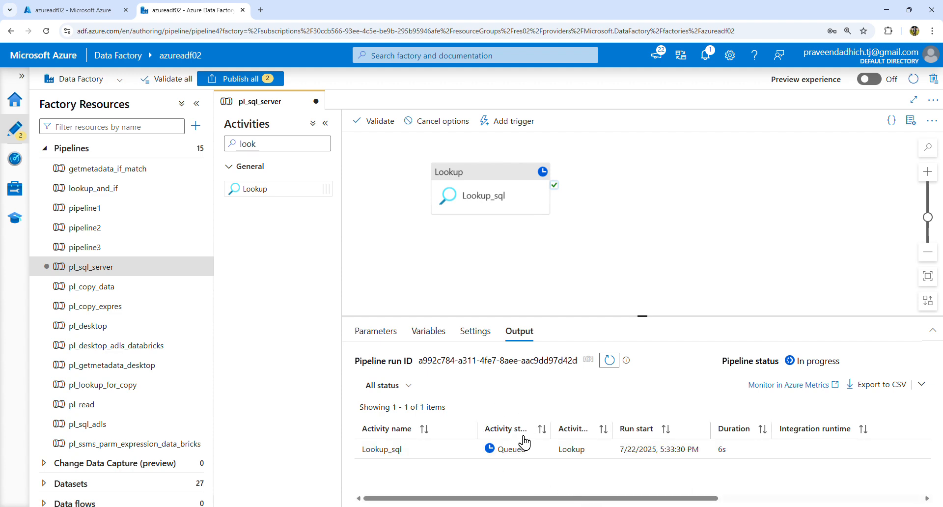
{"action": "left_click", "coordinate": [610, 362]}
{"action": "key", "text": "alt+Tab"}
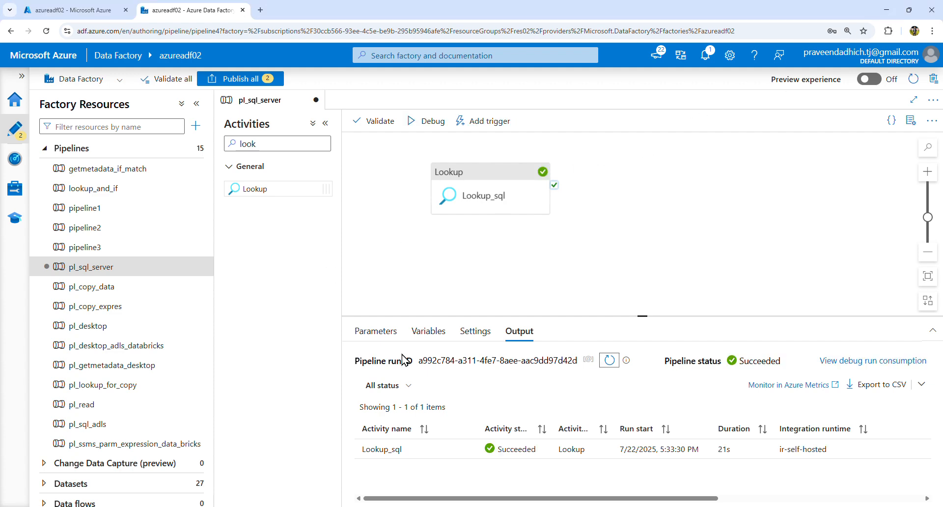
- Examine the firstRow entry in the Lookup_sql run output and compare it with the activity's query settings
{"action": "left_click", "coordinate": [470, 449]}
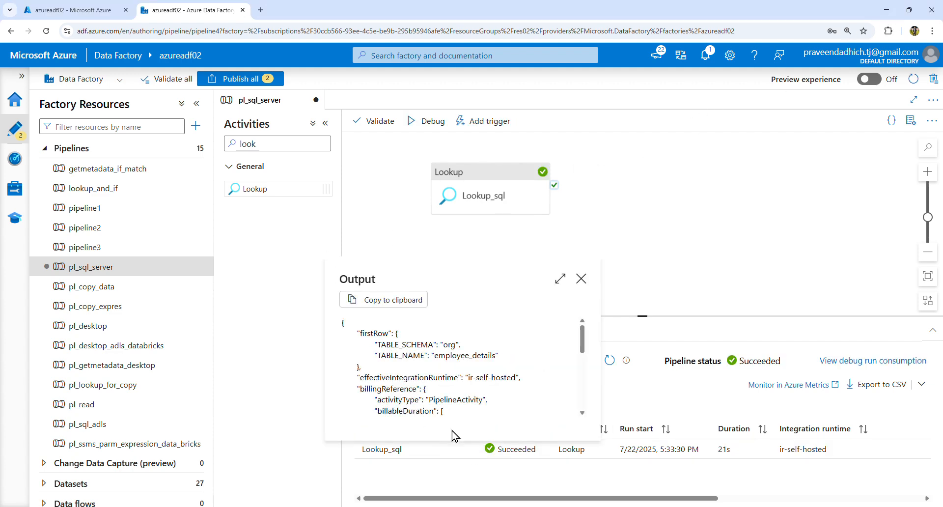
{"action": "scroll", "coordinate": [419, 388], "scroll_direction": "down", "scroll_amount": 1}
{"action": "scroll", "coordinate": [420, 400], "scroll_direction": "up", "scroll_amount": 1}
{"action": "double_click", "coordinate": [386, 335]}
{"action": "double_click", "coordinate": [405, 346]}
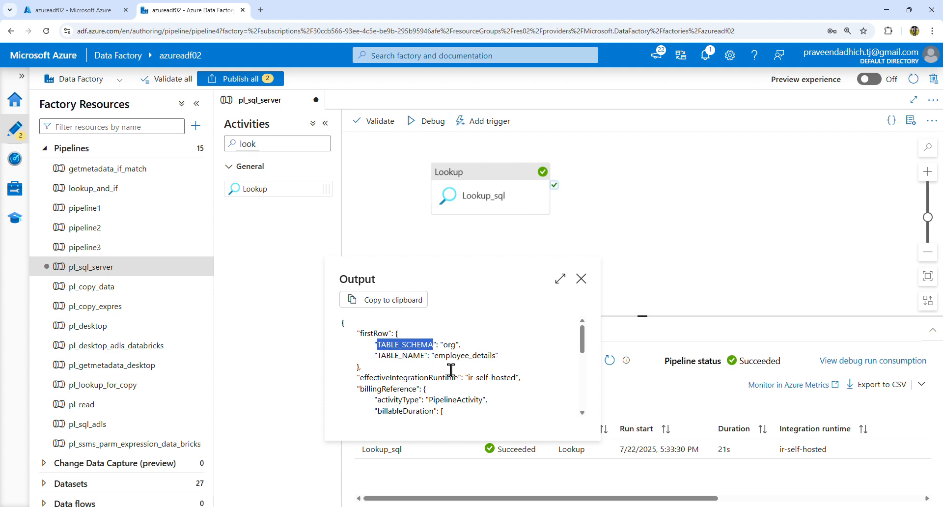
{"action": "left_click", "coordinate": [425, 363]}
{"action": "triple_click", "coordinate": [425, 356]}
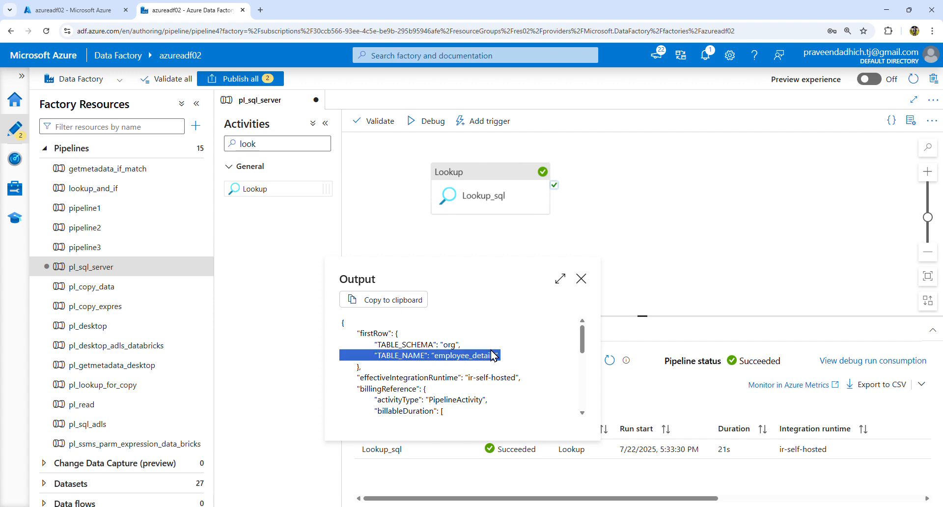
{"action": "left_click", "coordinate": [581, 279]}
{"action": "left_click", "coordinate": [521, 211]}
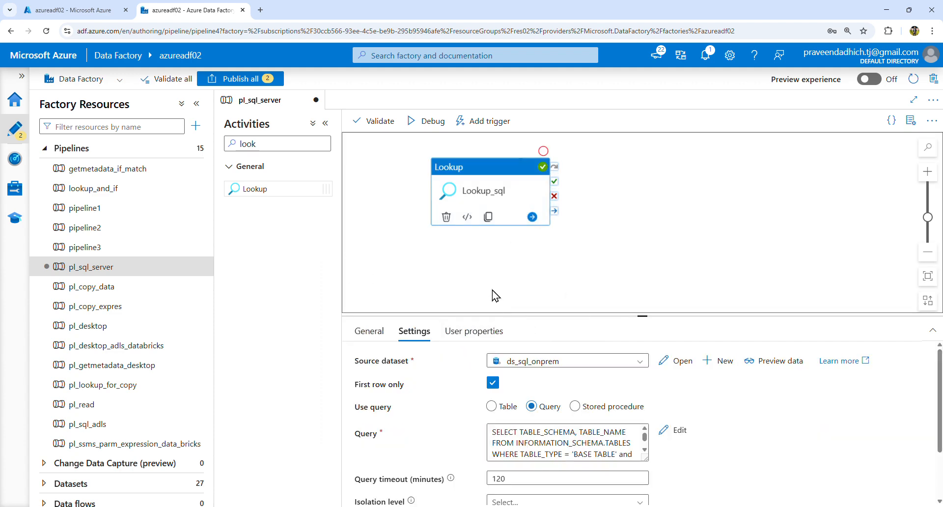
{"action": "left_click", "coordinate": [542, 254]}
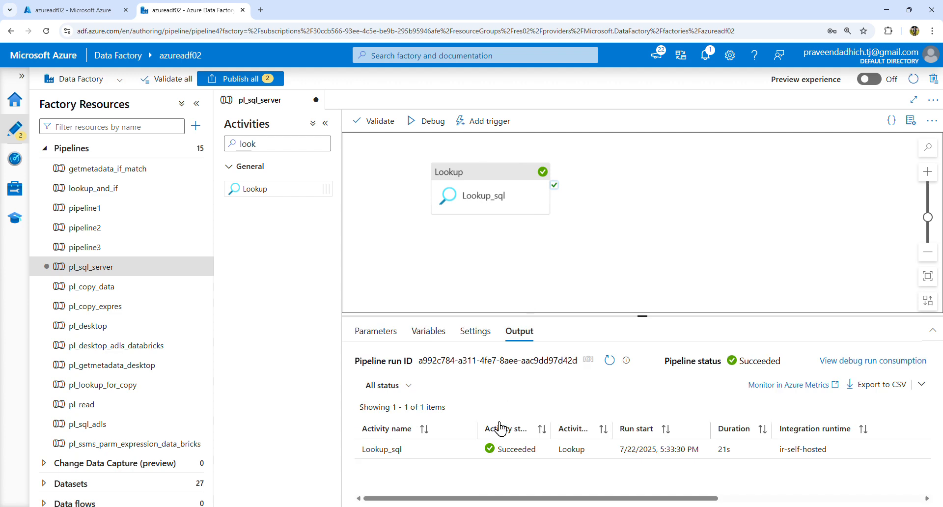
{"action": "left_click", "coordinate": [472, 450]}
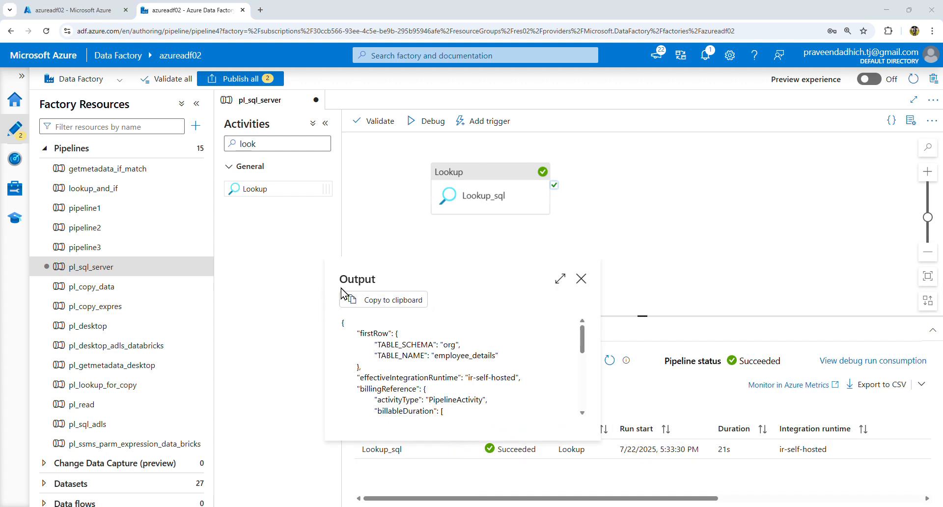
{"action": "left_click", "coordinate": [744, 192]}
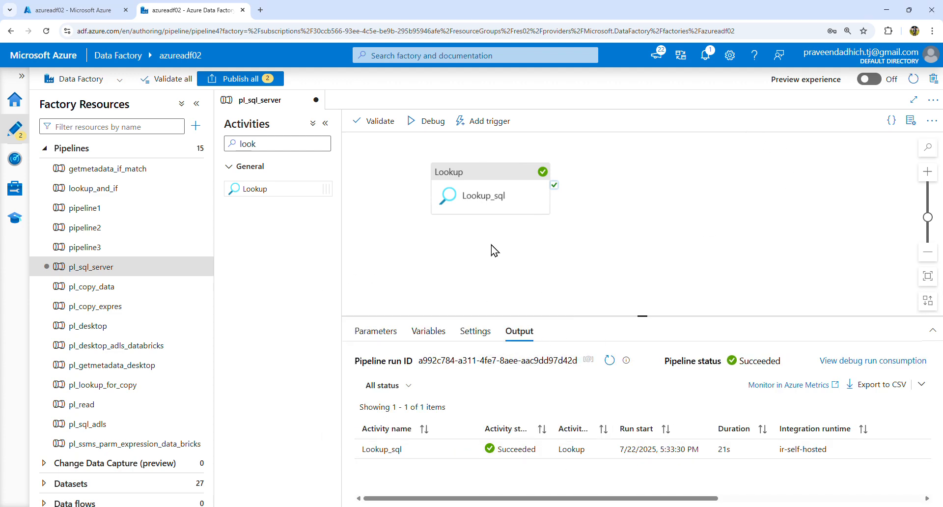
- Turn off the First row only option for the Lookup_sql activity
{"action": "left_click", "coordinate": [488, 204]}
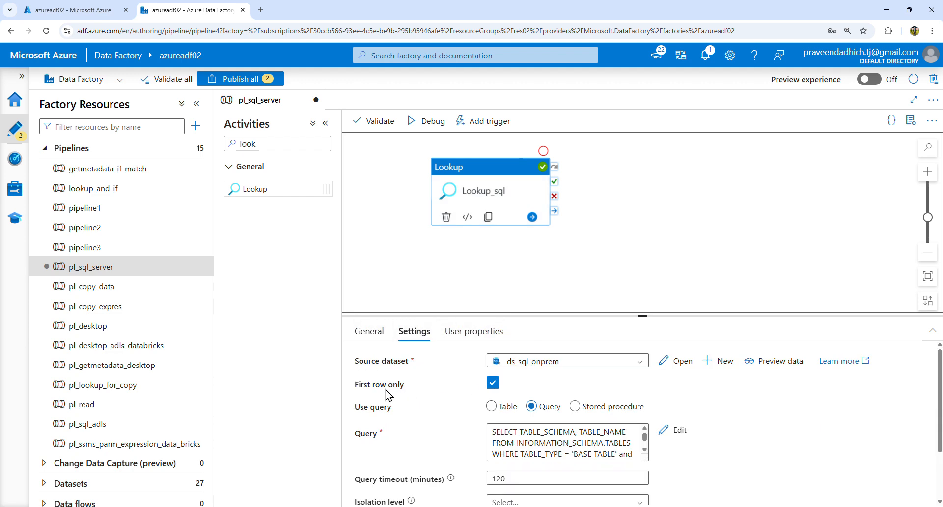
{"action": "left_click_drag", "start_coordinate": [354, 385], "coordinate": [416, 393]}
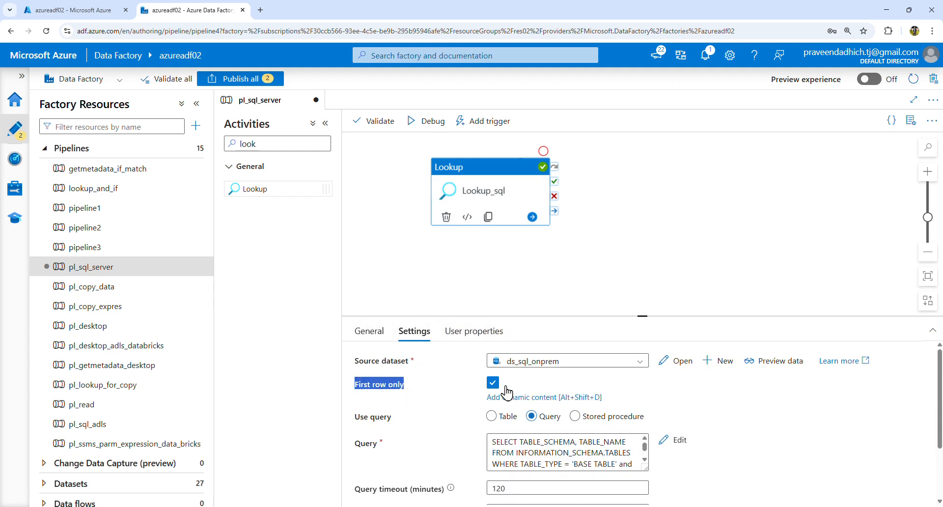
{"action": "left_click", "coordinate": [498, 384]}
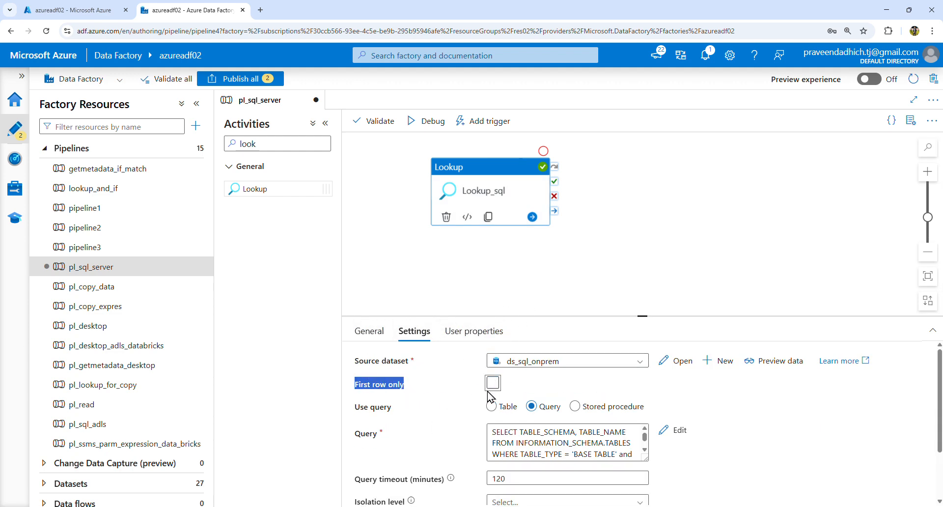
- Validate the pipeline again, rerun it in debug mode, and check the Lookup_sql activity's input while it runs
{"action": "left_click", "coordinate": [386, 122]}
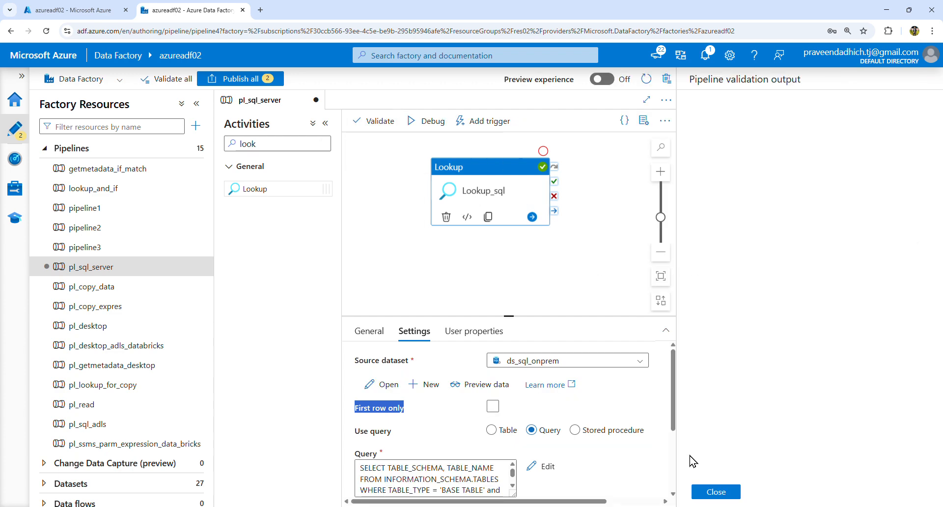
{"action": "left_click", "coordinate": [716, 491]}
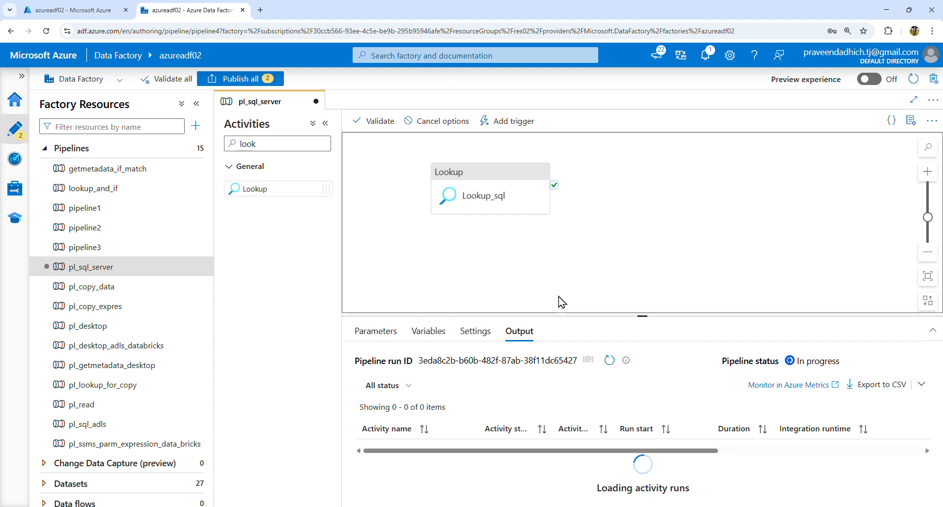
{"action": "left_click", "coordinate": [470, 450]}
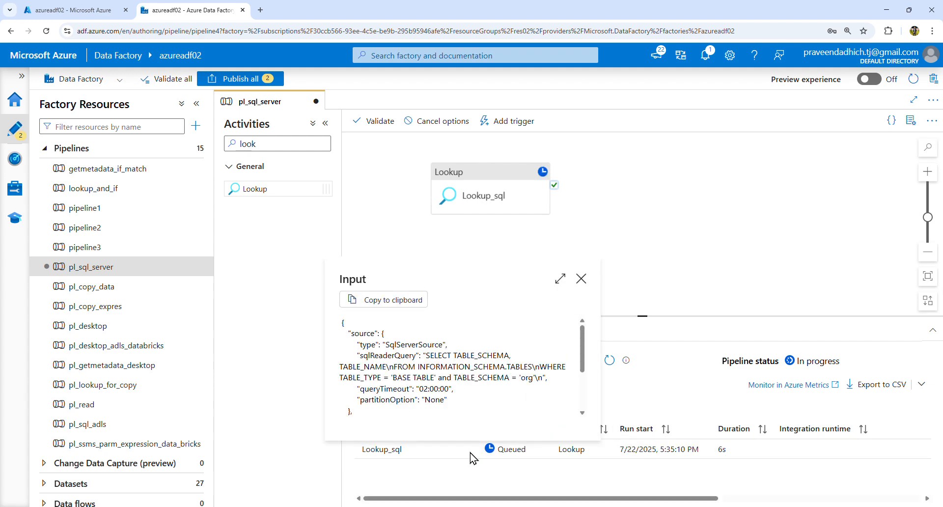
{"action": "left_click", "coordinate": [583, 280]}
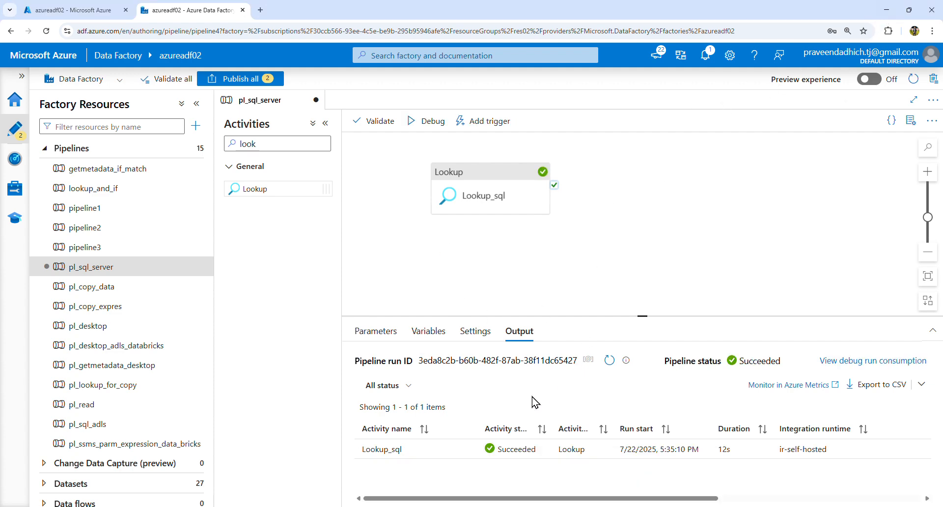
- Open the new Lookup_sql run output and examine the table schema and table name of every returned row
{"action": "left_click", "coordinate": [468, 449]}
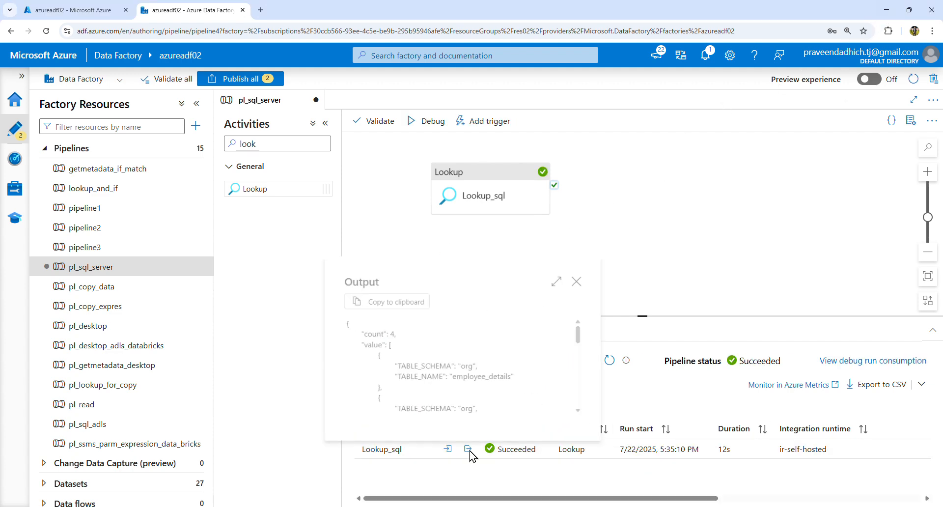
{"action": "double_click", "coordinate": [422, 367]}
{"action": "scroll", "coordinate": [506, 389], "scroll_direction": "down", "scroll_amount": 1}
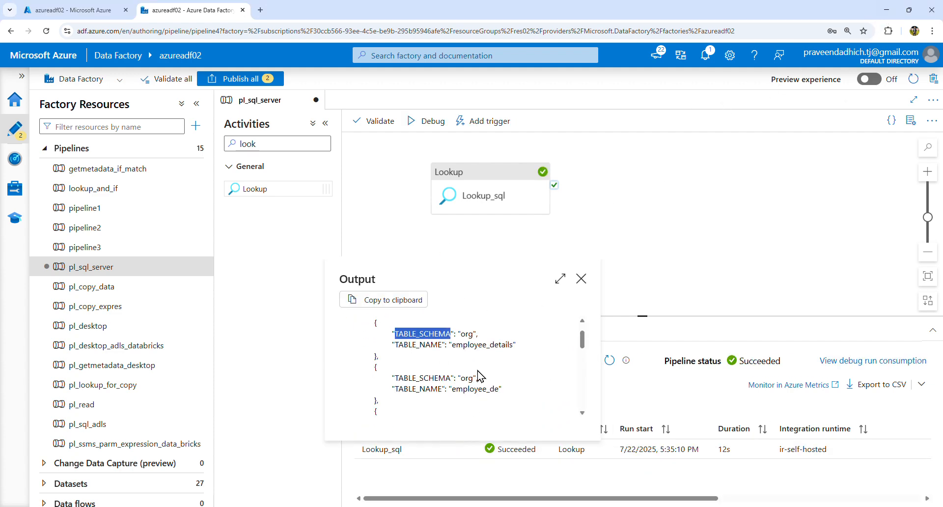
{"action": "double_click", "coordinate": [434, 348]}
{"action": "double_click", "coordinate": [435, 390]}
{"action": "scroll", "coordinate": [441, 398], "scroll_direction": "down", "scroll_amount": 2}
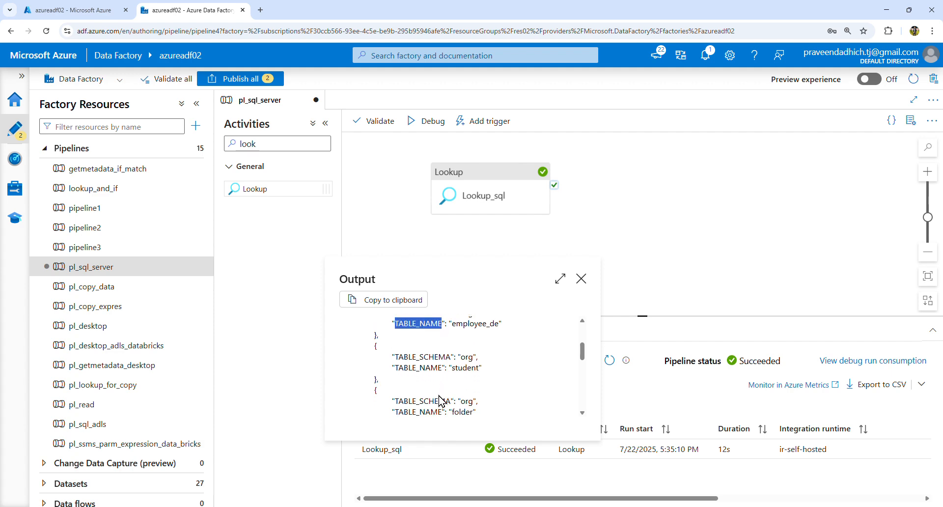
{"action": "double_click", "coordinate": [436, 375]}
{"action": "left_click_drag", "start_coordinate": [442, 415], "coordinate": [459, 420]}
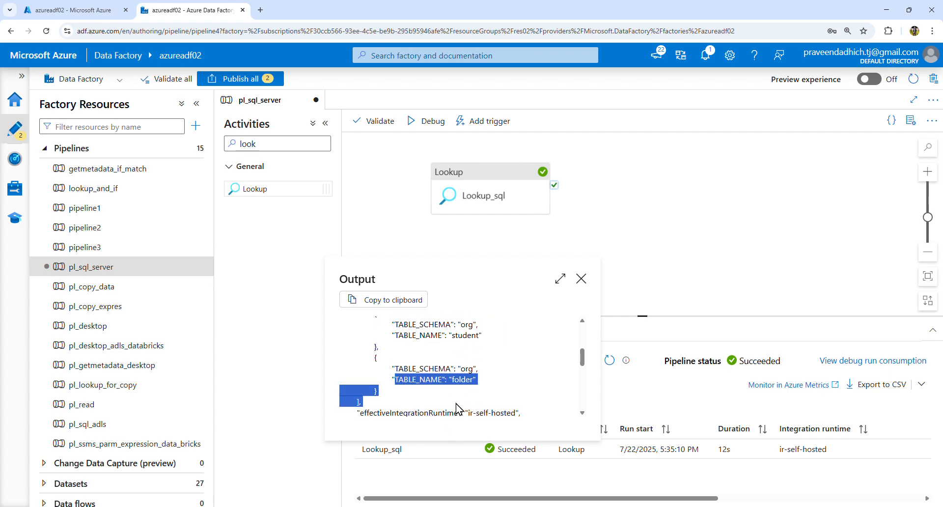
{"action": "scroll", "coordinate": [442, 393], "scroll_direction": "up", "scroll_amount": 3}
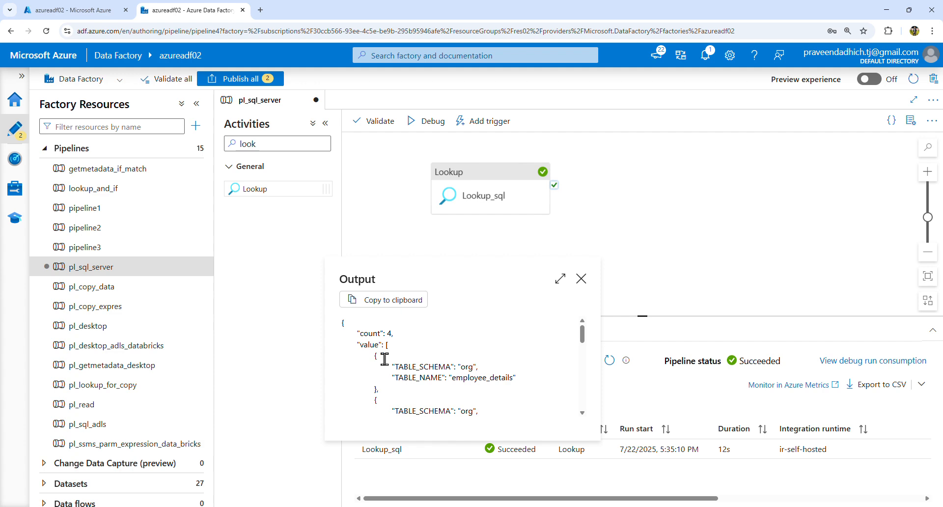
- Enlarge the run output to full size and examine the structure of its value array
{"action": "left_click", "coordinate": [561, 279]}
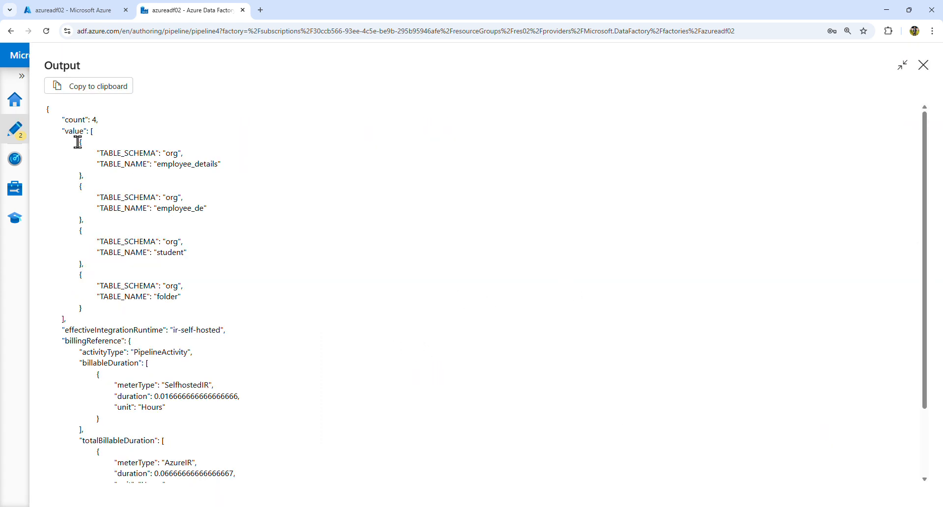
{"action": "left_click_drag", "start_coordinate": [65, 131], "coordinate": [80, 131]}
{"action": "left_click", "coordinate": [138, 154]}
{"action": "double_click", "coordinate": [138, 153]}
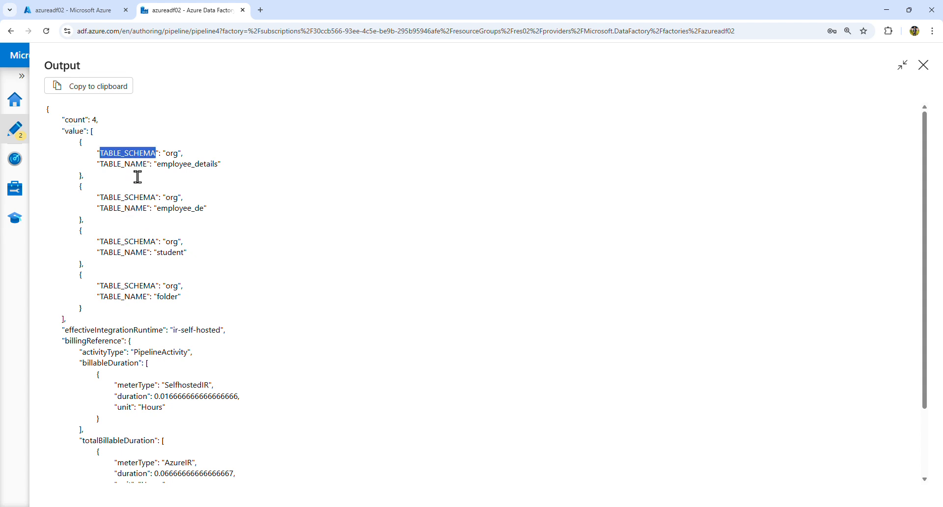
- Examine the count and value array in the Lookup_sql run output, copy that block of JSON, and close the output
{"action": "double_click", "coordinate": [138, 167]}
{"action": "double_click", "coordinate": [59, 121]}
{"action": "left_click_drag", "start_coordinate": [69, 138], "coordinate": [97, 317]}
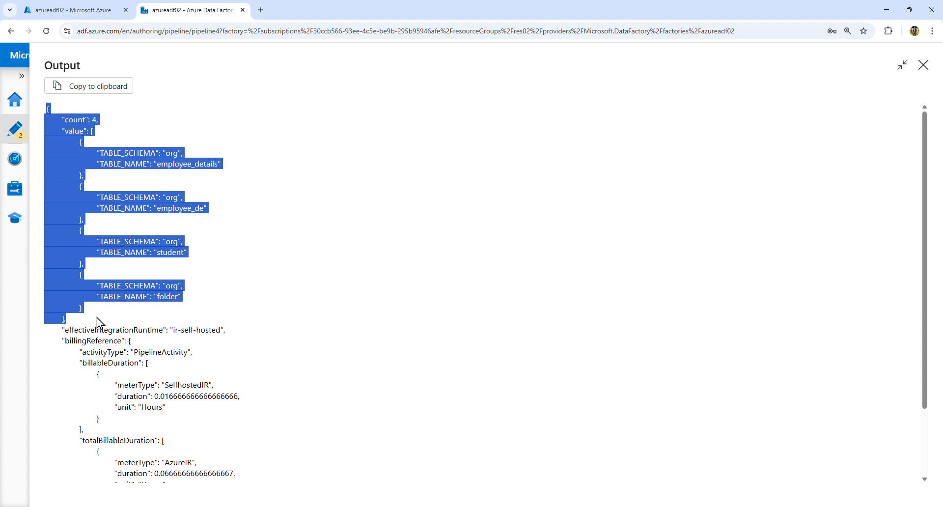
{"action": "double_click", "coordinate": [81, 132]}
{"action": "left_click_drag", "start_coordinate": [56, 113], "coordinate": [89, 321]}
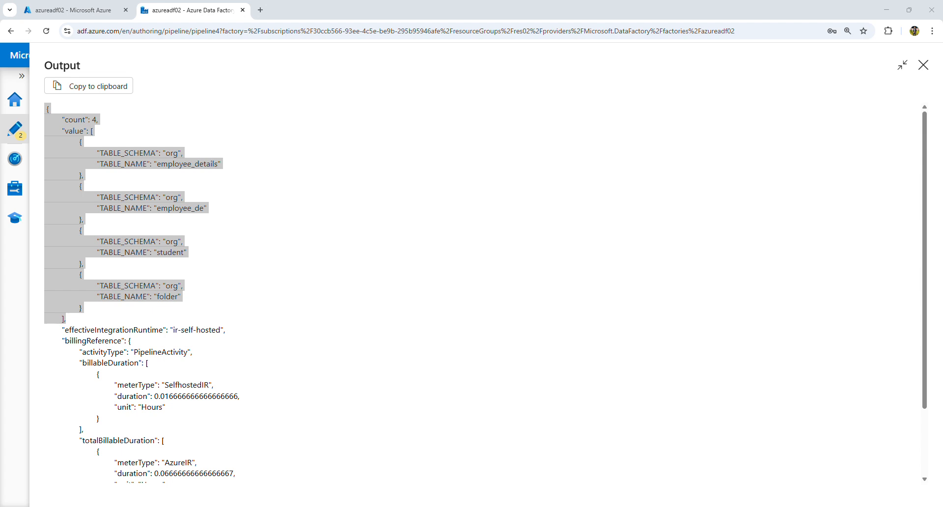
{"action": "key", "text": "alt+Tab"}
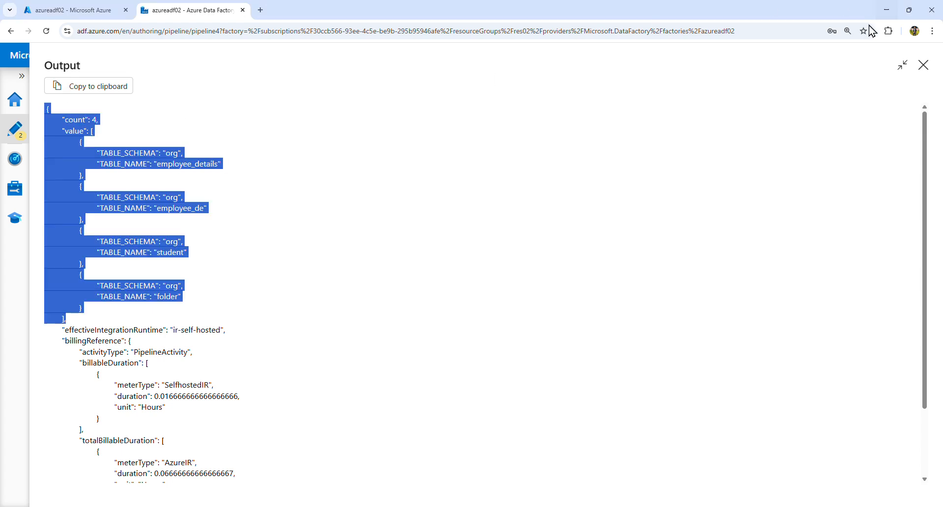
{"action": "key", "text": "alt+Tab"}
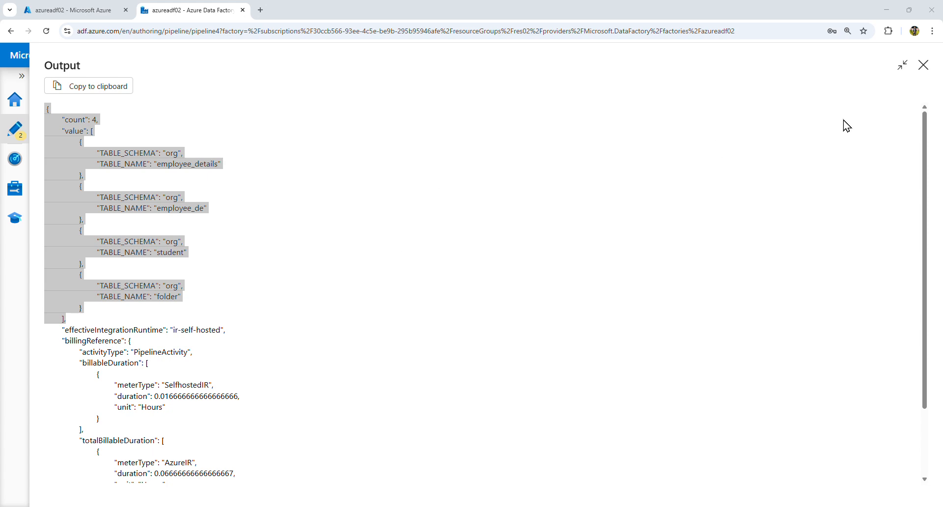
{"action": "left_click", "coordinate": [933, 73]}
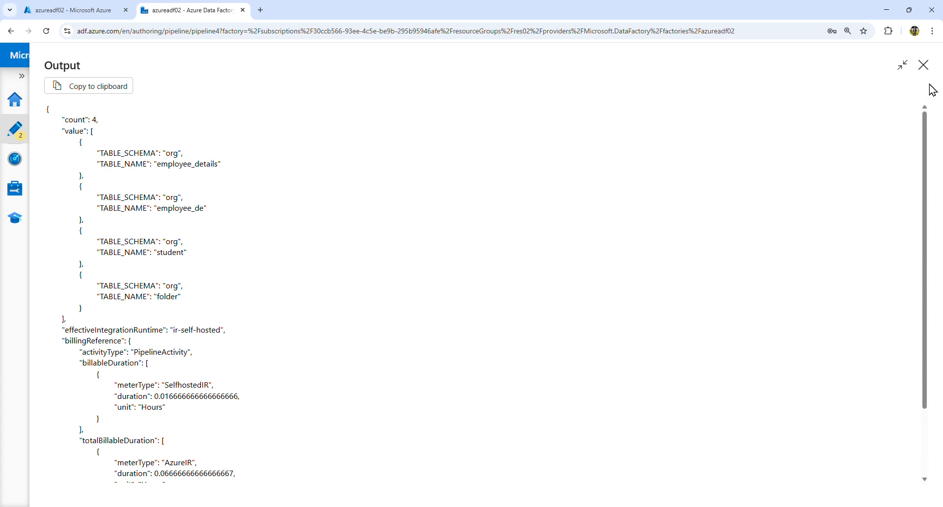
{"action": "left_click", "coordinate": [924, 65]}
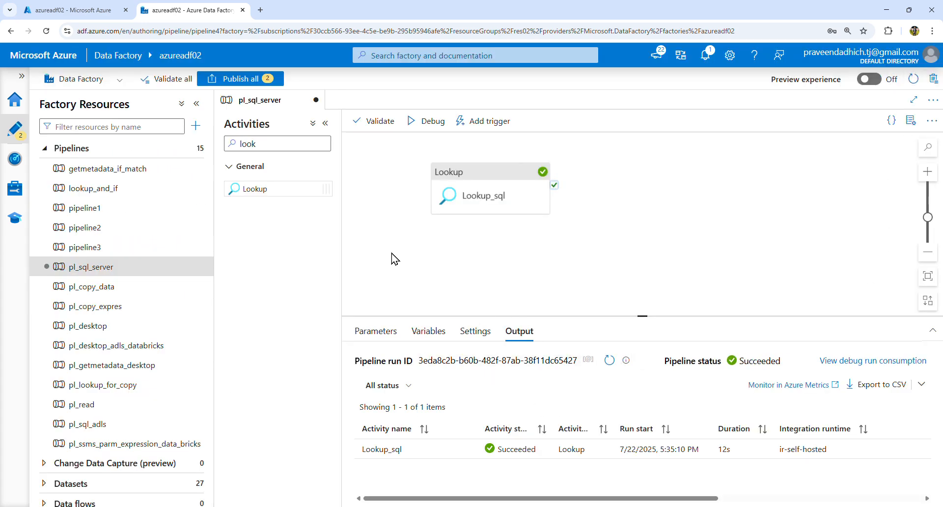
- Search the activities for "for" and add a ForEach activity to the canvas beside Lookup_sql
{"action": "double_click", "coordinate": [247, 143]}
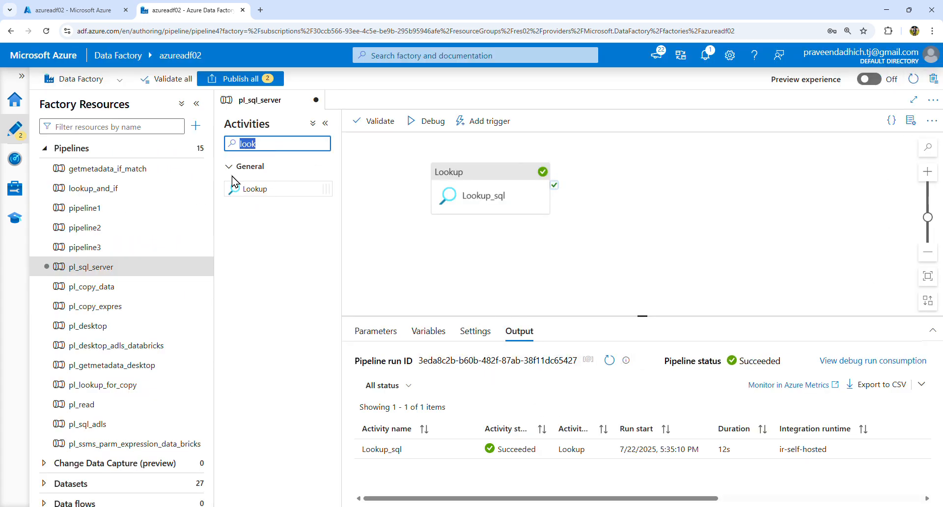
{"action": "key", "text": "BackSpace"}
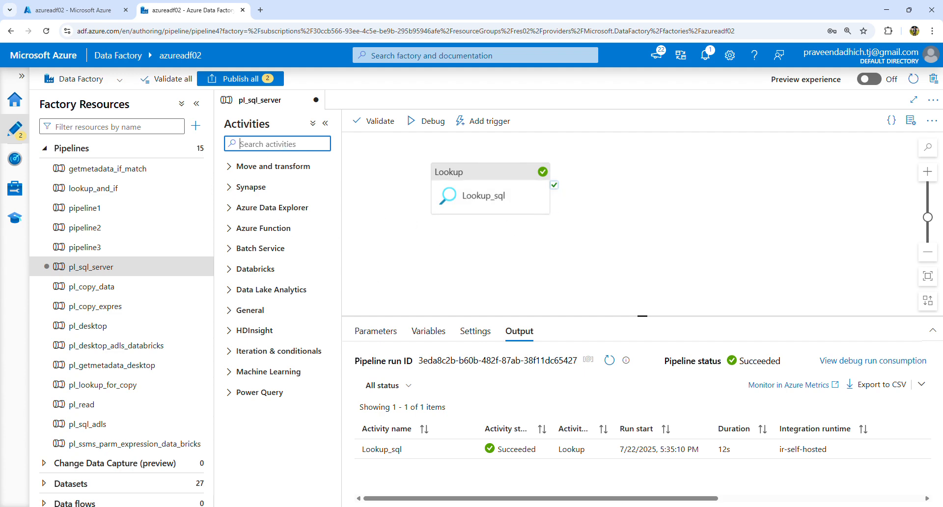
{"action": "left_click", "coordinate": [344, 506]}
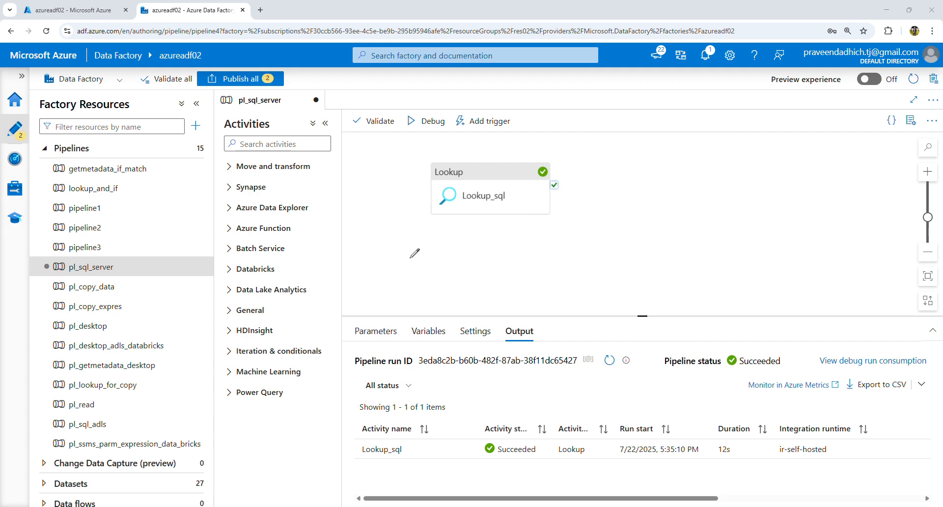
{"action": "left_click", "coordinate": [894, 16]}
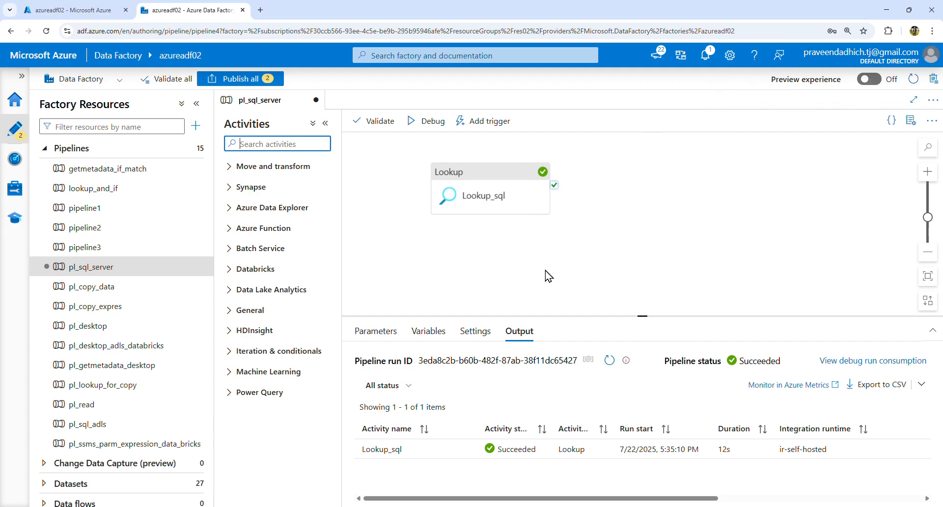
{"action": "type", "text": "for"}
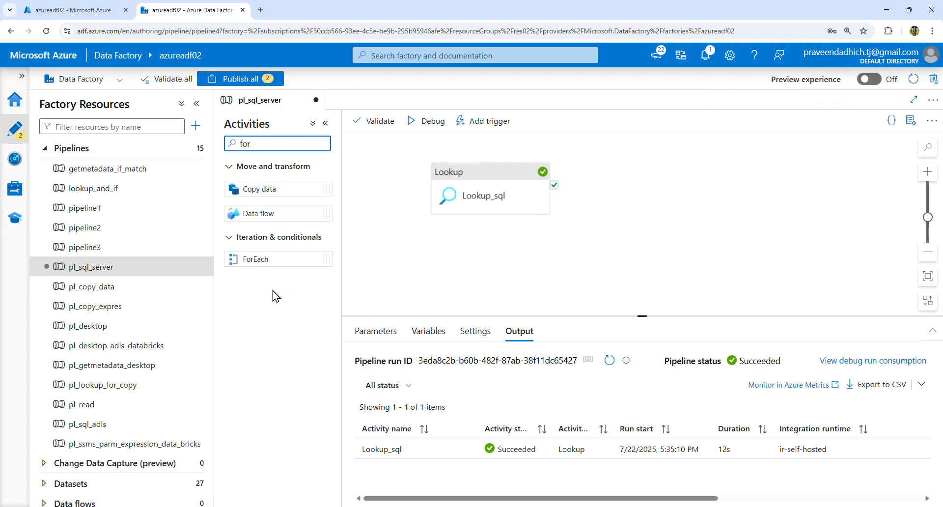
{"action": "left_click_drag", "start_coordinate": [272, 260], "coordinate": [625, 239]}
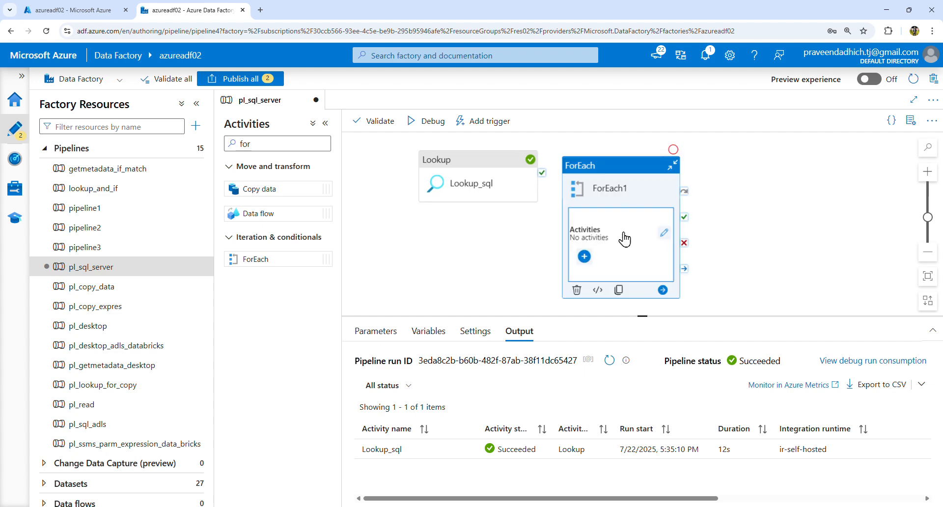
- Enlarge the canvas area and connect the Lookup_sql activity's success output to the new ForEach activity
{"action": "left_click", "coordinate": [477, 237]}
{"action": "left_click_drag", "start_coordinate": [642, 316], "coordinate": [642, 393]}
{"action": "left_click", "coordinate": [632, 238]}
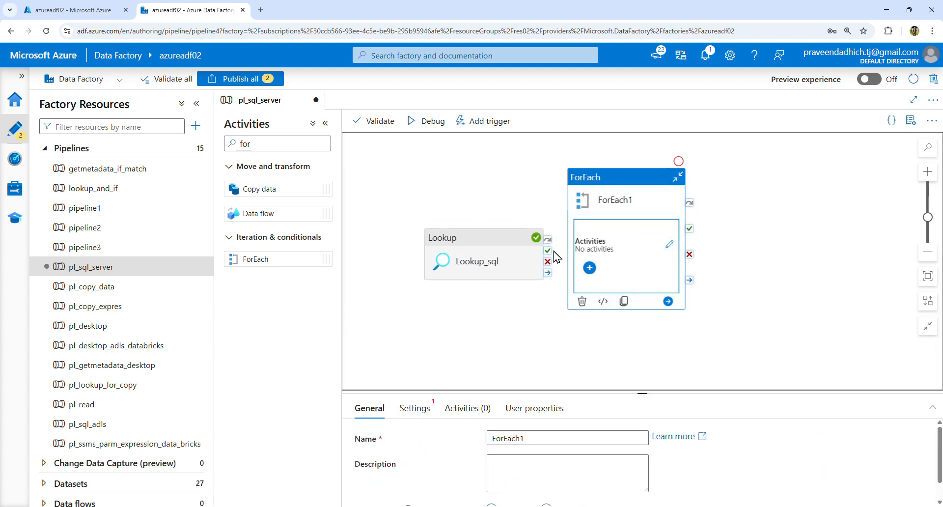
{"action": "left_click_drag", "start_coordinate": [549, 251], "coordinate": [555, 258]}
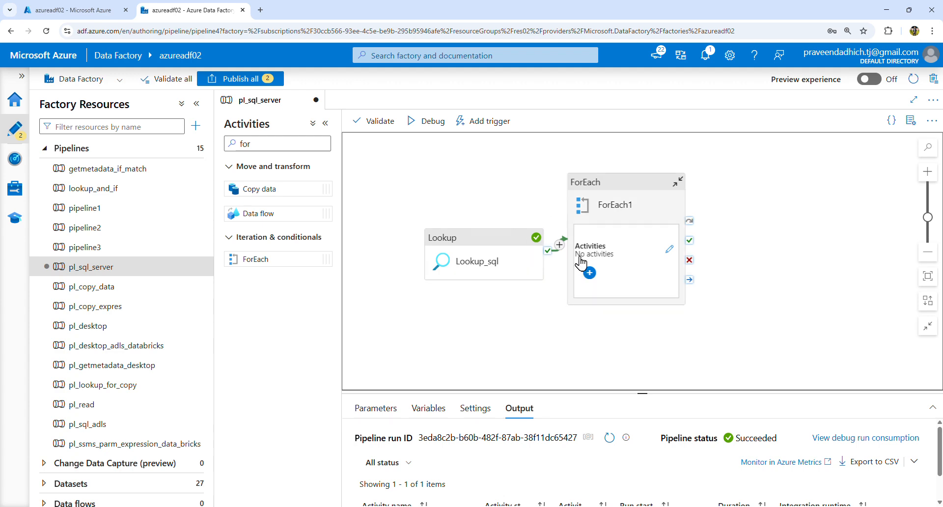
- Rename the ForEach activity to ForEachTable and turn on its Sequential option
{"action": "left_click", "coordinate": [617, 205]}
{"action": "left_click", "coordinate": [516, 435]}
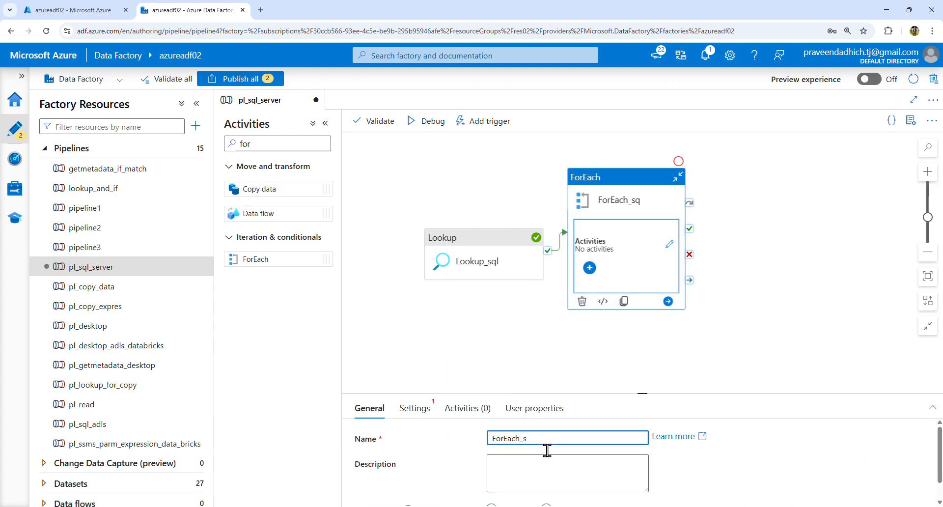
{"action": "type", "text": "Table"}
{"action": "left_click", "coordinate": [415, 408]}
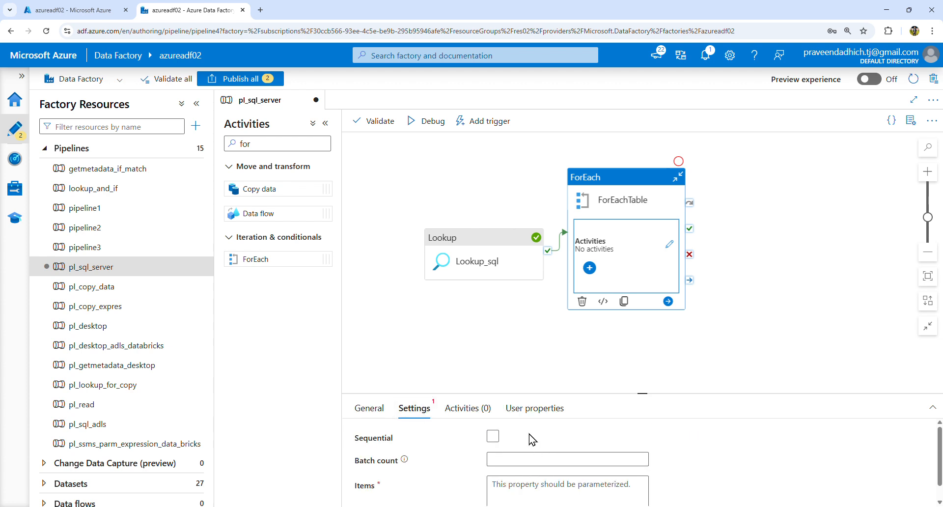
{"action": "left_click", "coordinate": [493, 436]}
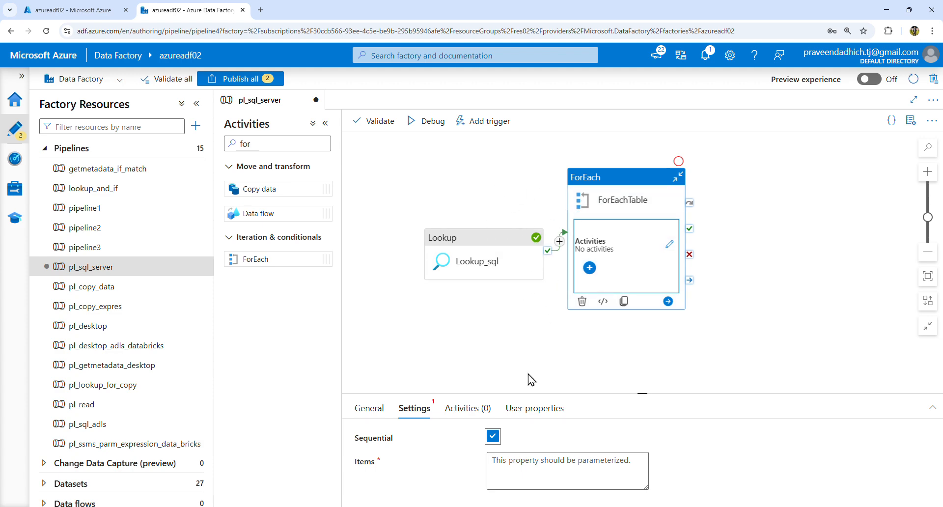
{"action": "left_click", "coordinate": [511, 474]}
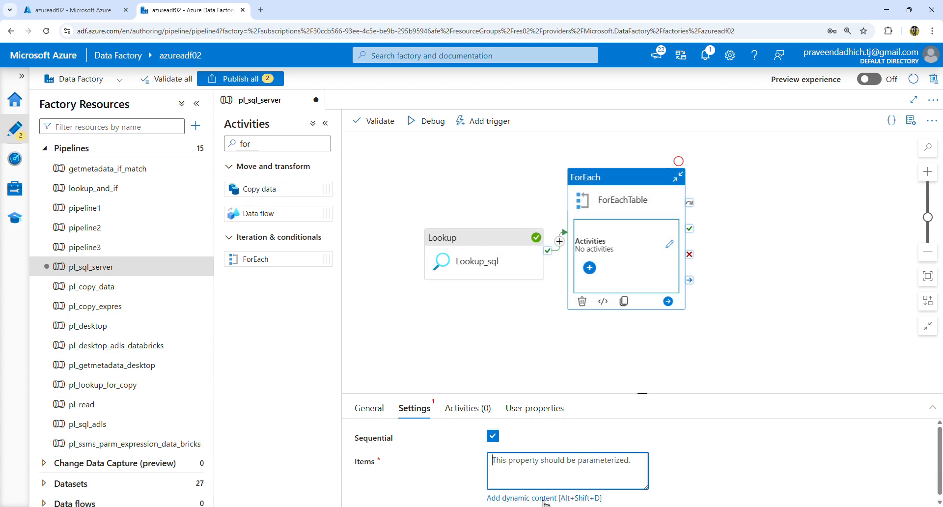
{"action": "left_click", "coordinate": [505, 498]}
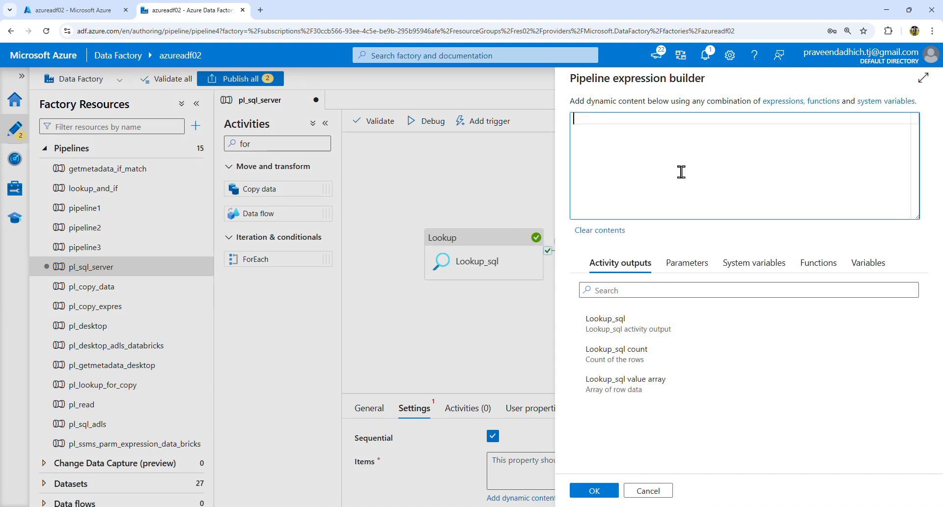
{"action": "left_click", "coordinate": [641, 336]}
{"action": "type", "text": ".value"}
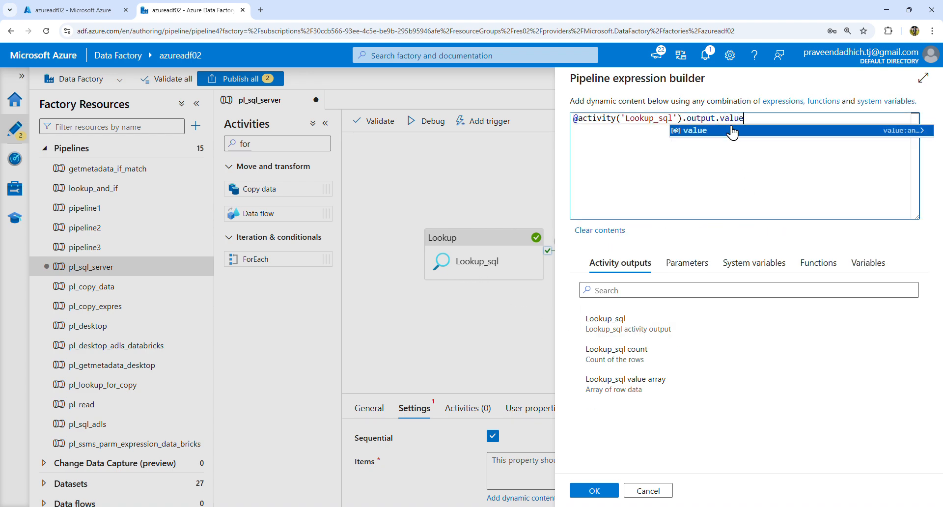
{"action": "left_click", "coordinate": [733, 132]}
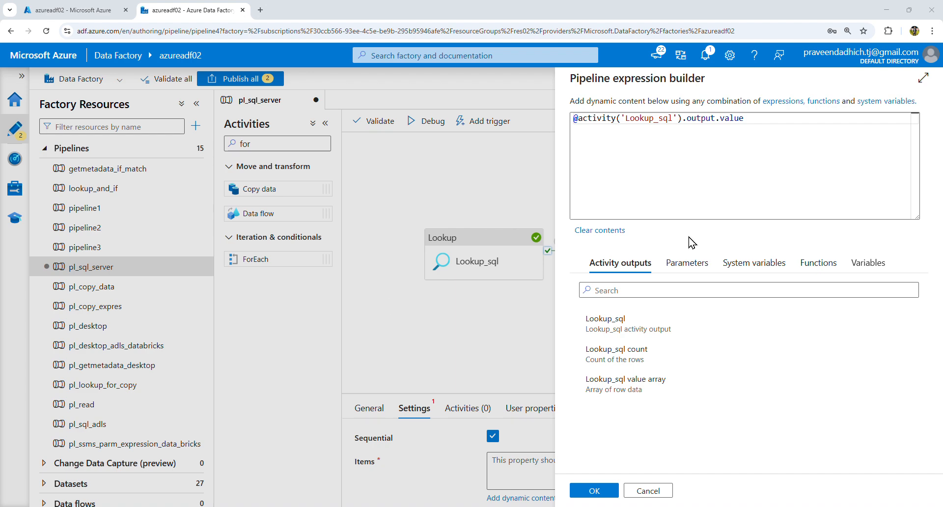
- Paste the copied run output beneath the Items expression, compare its value key with the expression, and clear the editor
{"action": "left_click_drag", "start_coordinate": [660, 118], "coordinate": [693, 194]}
{"action": "left_click", "coordinate": [785, 159]}
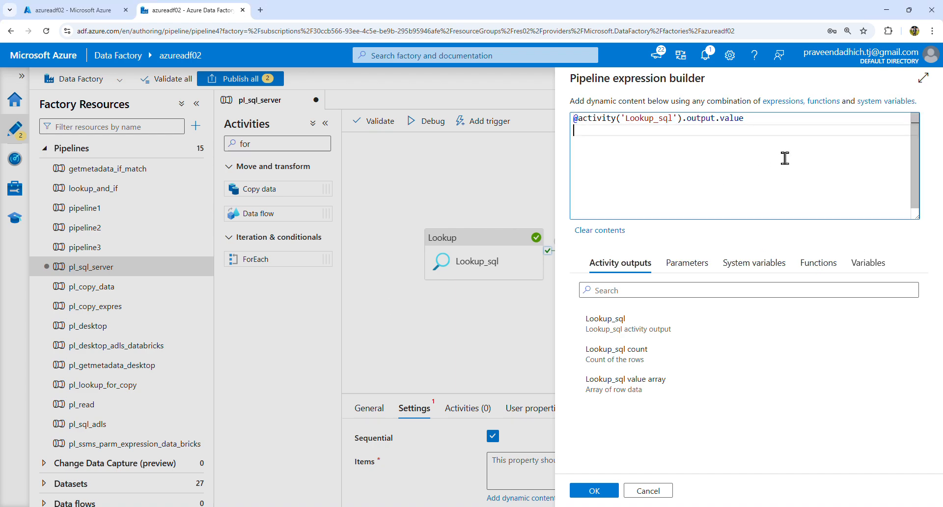
{"action": "key", "text": "ctrl+v"}
{"action": "scroll", "coordinate": [623, 189], "scroll_direction": "up", "scroll_amount": 5}
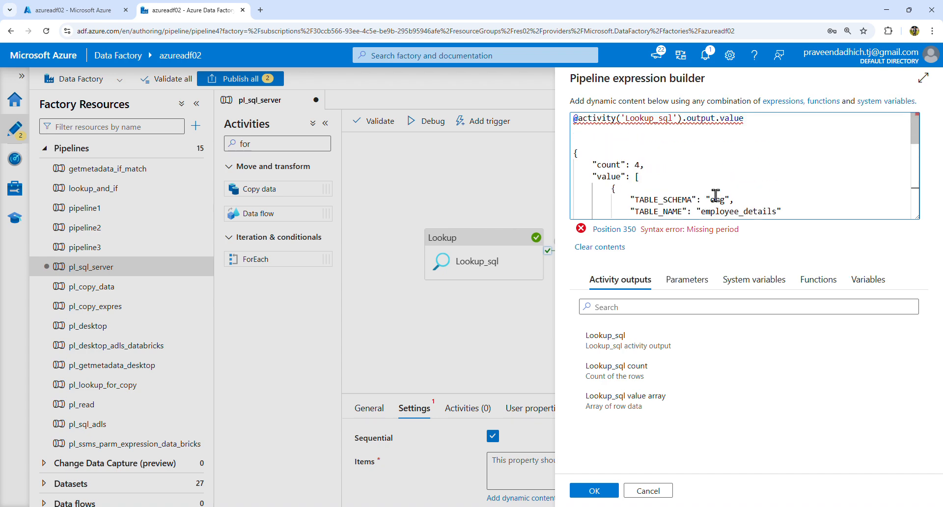
{"action": "double_click", "coordinate": [617, 179]}
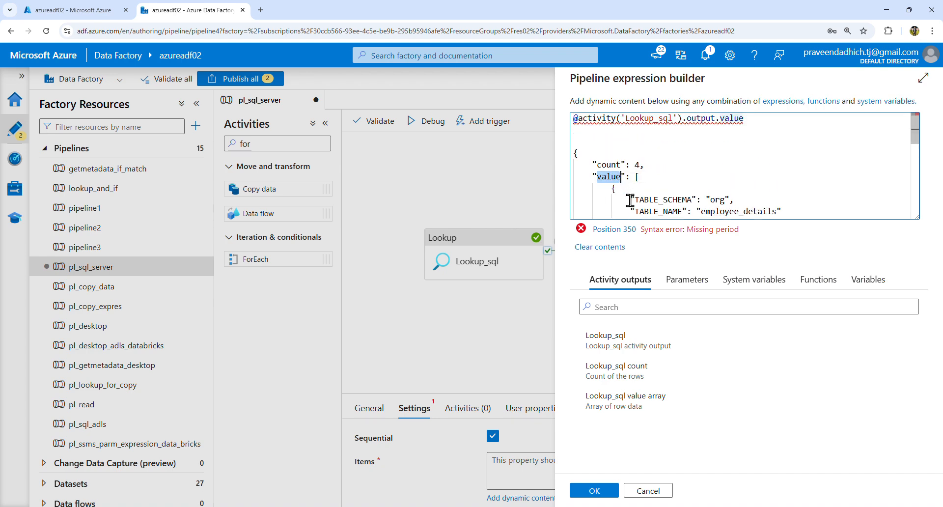
{"action": "left_click_drag", "start_coordinate": [717, 119], "coordinate": [574, 120]}
{"action": "left_click", "coordinate": [608, 180]}
{"action": "double_click", "coordinate": [609, 179]}
{"action": "left_click_drag", "start_coordinate": [587, 156], "coordinate": [663, 279]}
{"action": "key", "text": "Delete"}
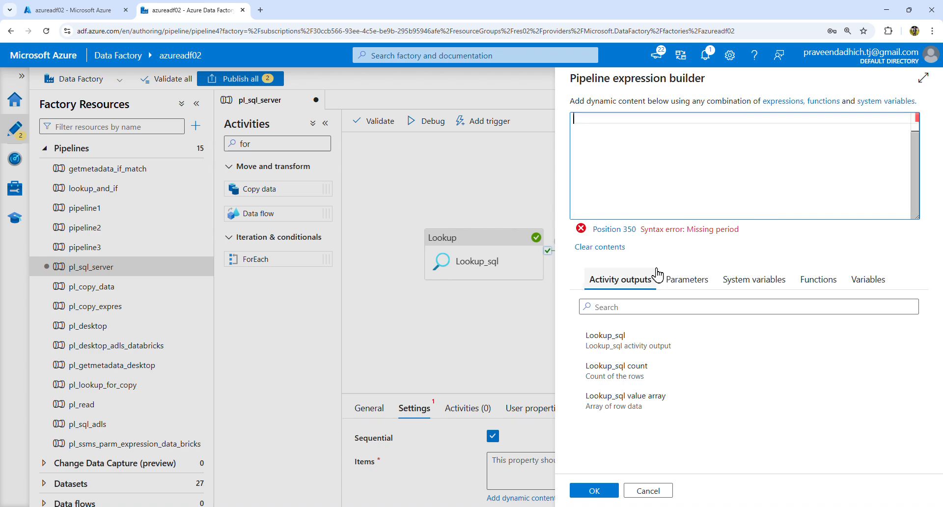
{"action": "type", "text": "@activity('Lookup_sql').output.value"}
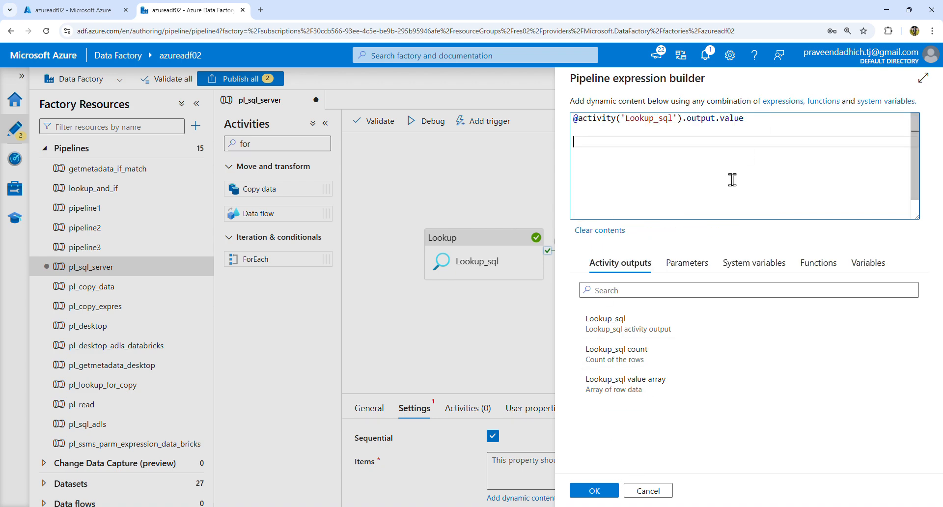
{"action": "left_click", "coordinate": [609, 492]}
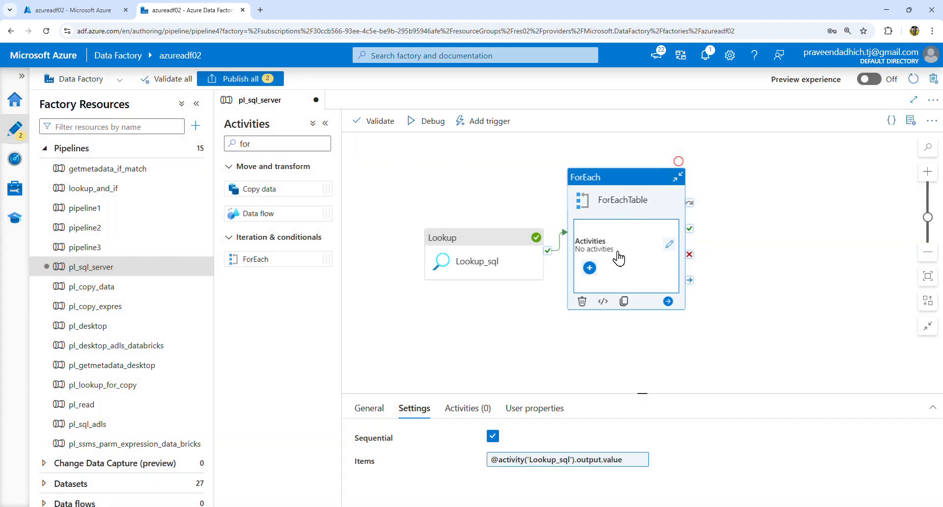
- Add a Copy data activity inside ForEachTable and open its properties
{"action": "left_click", "coordinate": [595, 271]}
{"action": "left_click", "coordinate": [612, 278]}
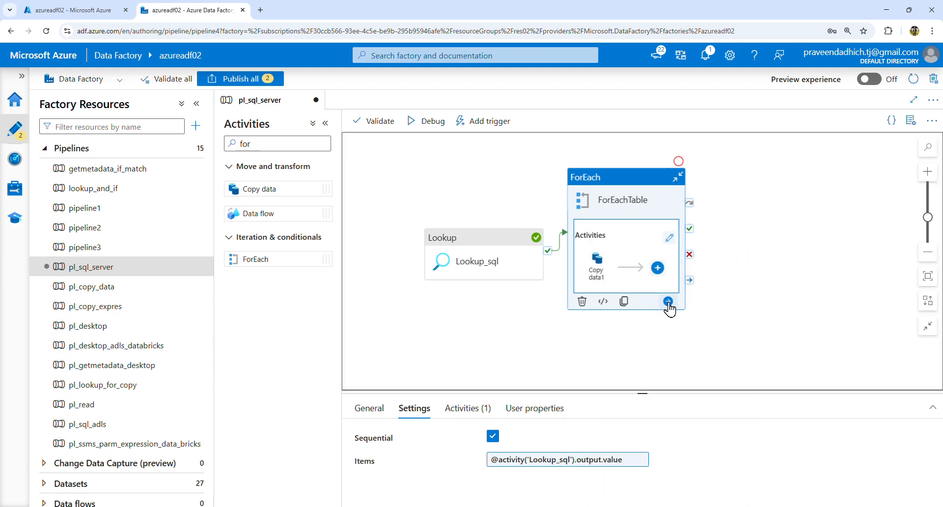
{"action": "left_click", "coordinate": [597, 272]}
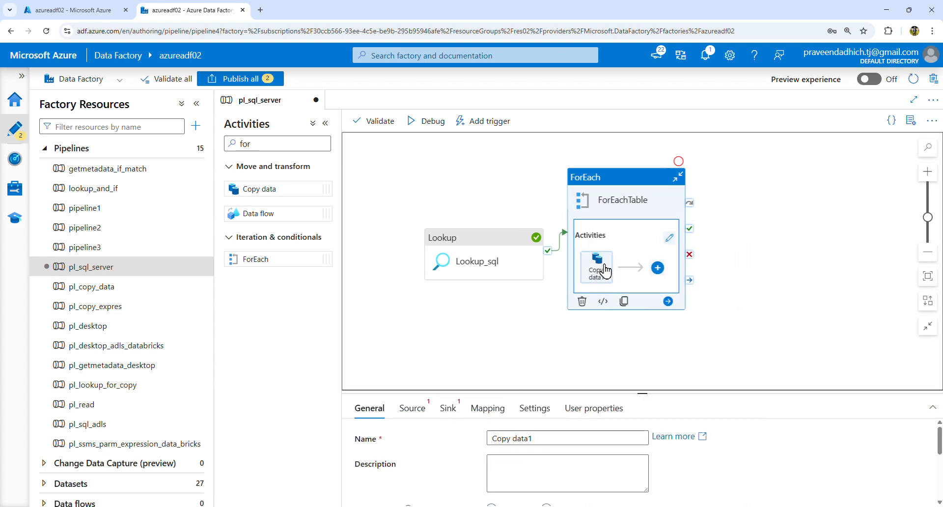
- Start a new source dataset for the Copy data activity, searching the data stores for "sql" and choosing SQL Server
{"action": "left_click", "coordinate": [425, 415]}
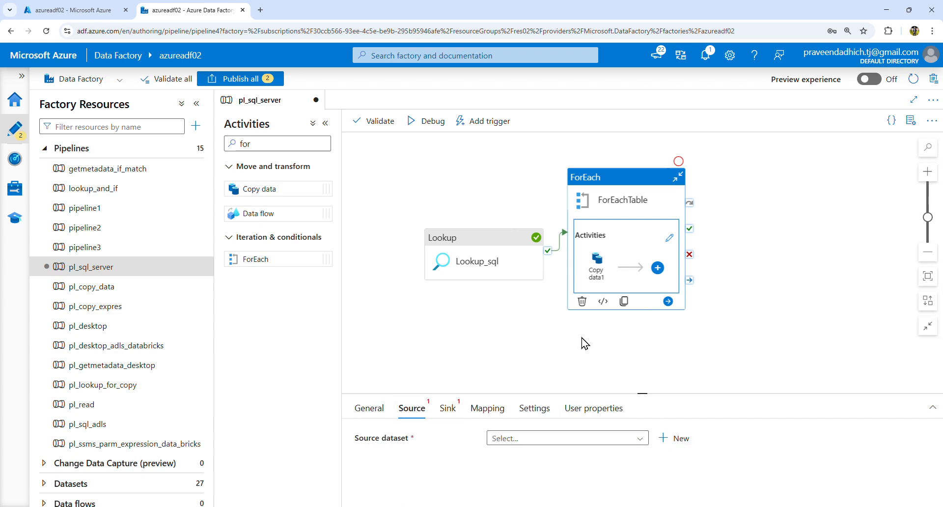
{"action": "left_click", "coordinate": [675, 439]}
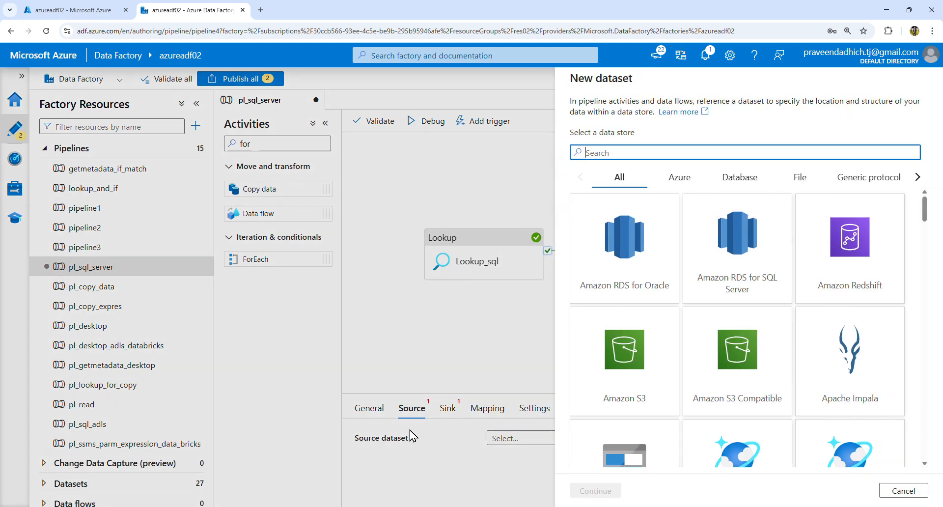
{"action": "left_click", "coordinate": [903, 491]}
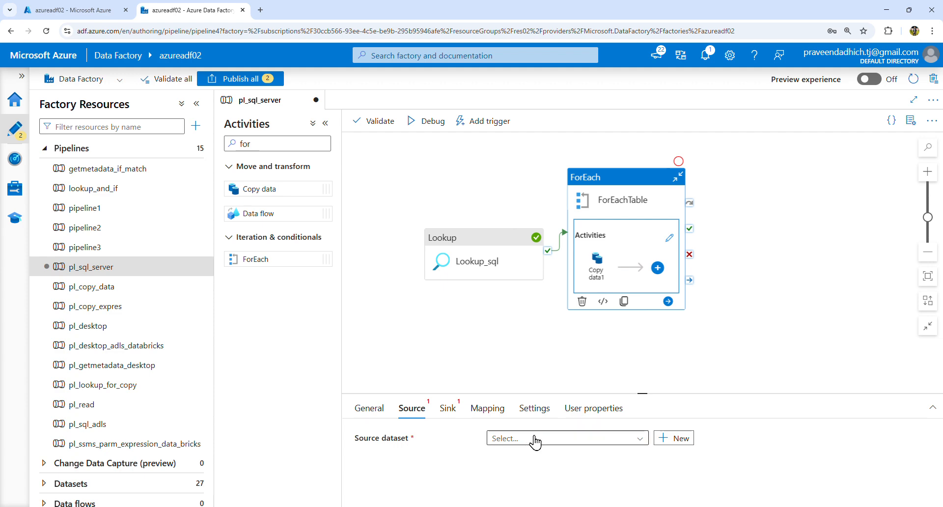
{"action": "left_click", "coordinate": [678, 443]}
{"action": "scroll", "coordinate": [786, 344], "scroll_direction": "down", "scroll_amount": 2}
{"action": "scroll", "coordinate": [812, 360], "scroll_direction": "down", "scroll_amount": 4}
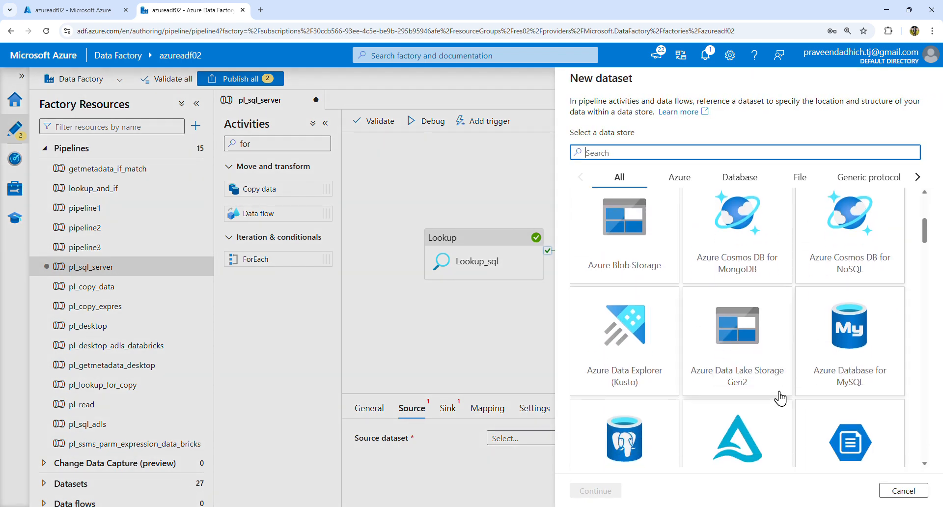
{"action": "type", "text": "sql"}
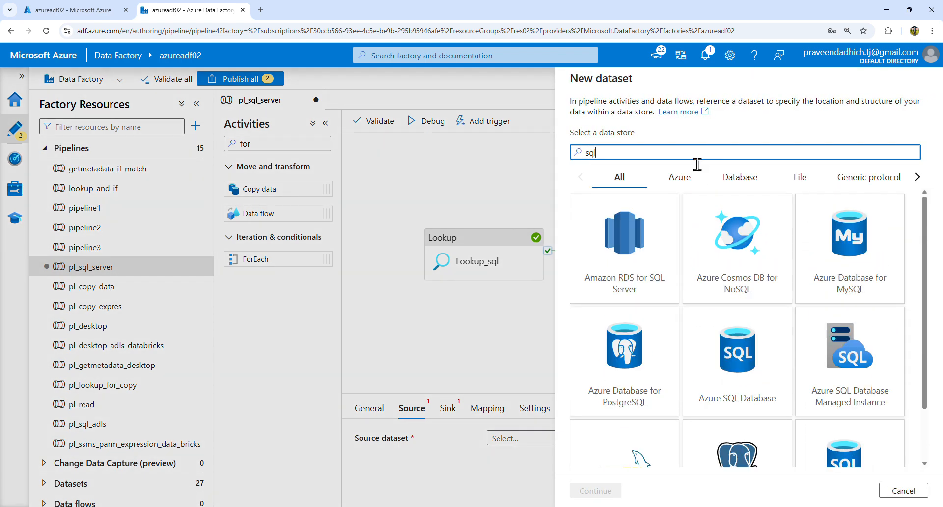
{"action": "scroll", "coordinate": [811, 320], "scroll_direction": "down", "scroll_amount": 2}
{"action": "double_click", "coordinate": [840, 413]}
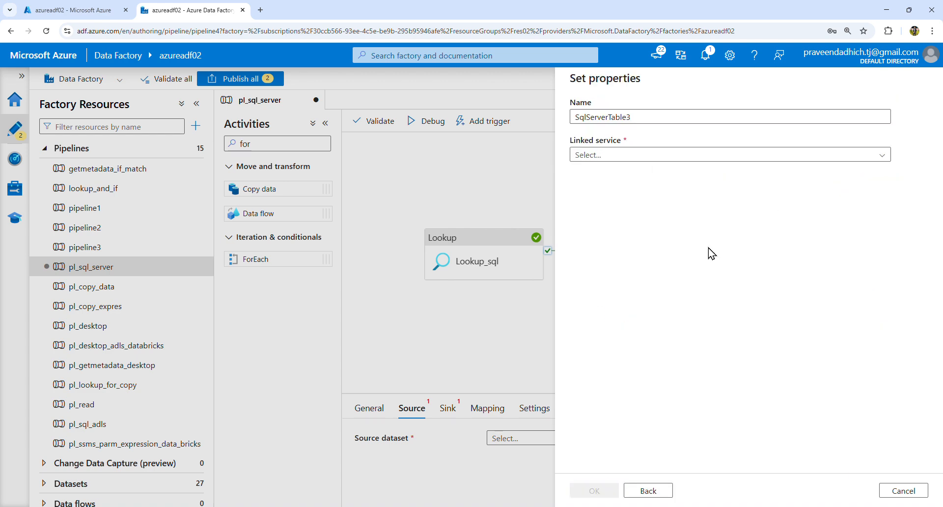
- Name the source dataset ds_sql_onprem_copy and start a new linked service for it
{"action": "left_click_drag", "start_coordinate": [653, 120], "coordinate": [554, 119]}
{"action": "type", "text": "ds_sql"}
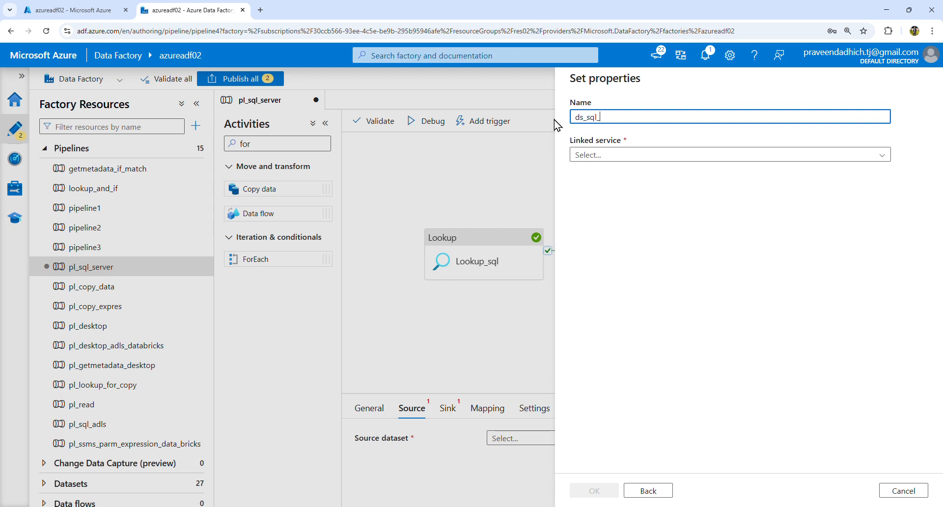
{"action": "type", "text": "_onprem"}
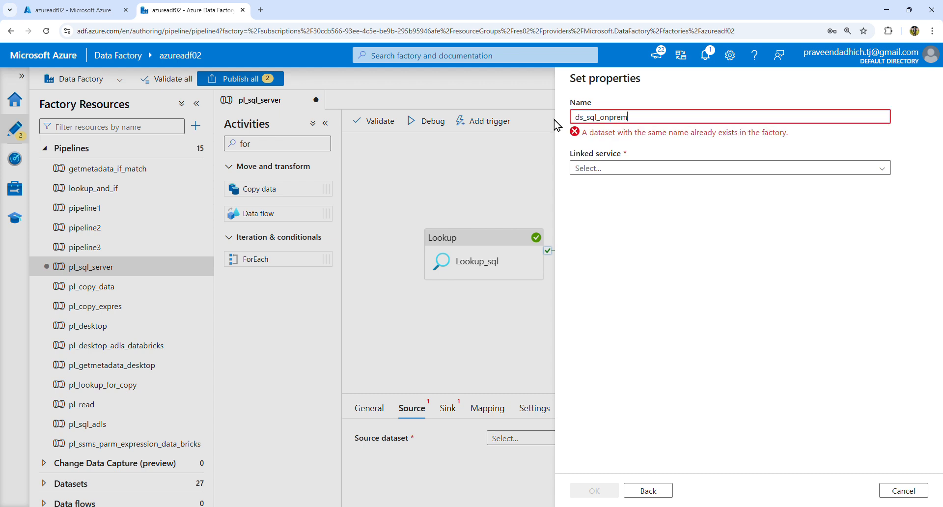
{"action": "type", "text": "_copy"}
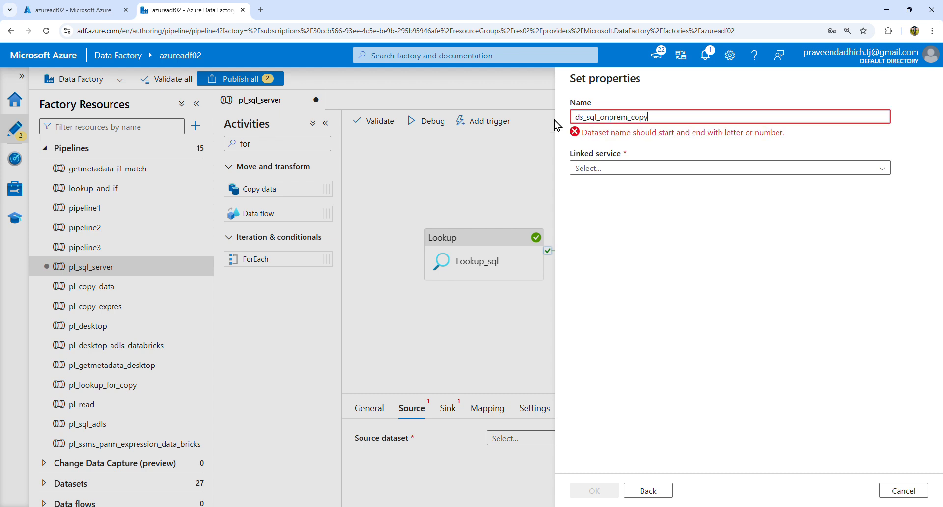
{"action": "left_click", "coordinate": [617, 156]}
{"action": "left_click", "coordinate": [592, 199]}
- Name the linked service ls_sql_copyonprem and connect it through the ir-self-hosted integration runtime
{"action": "double_click", "coordinate": [669, 129]}
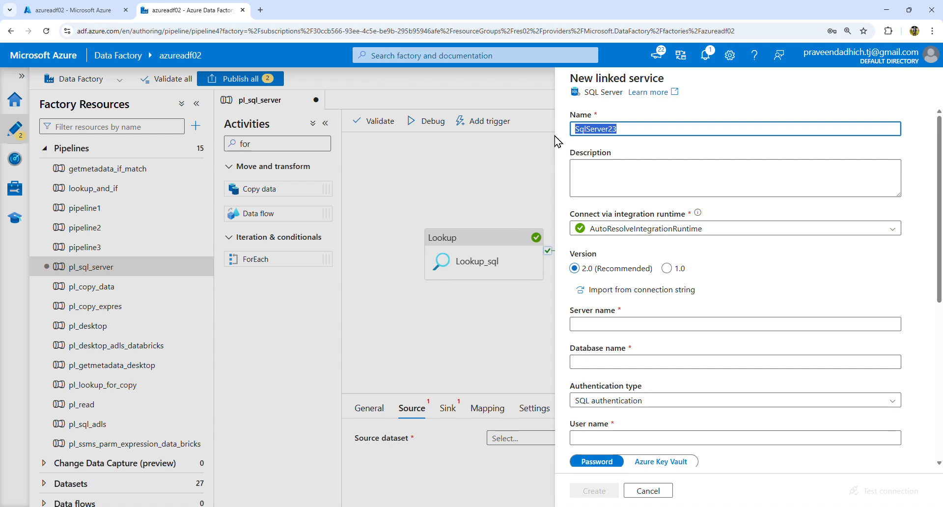
{"action": "type", "text": "ls_"}
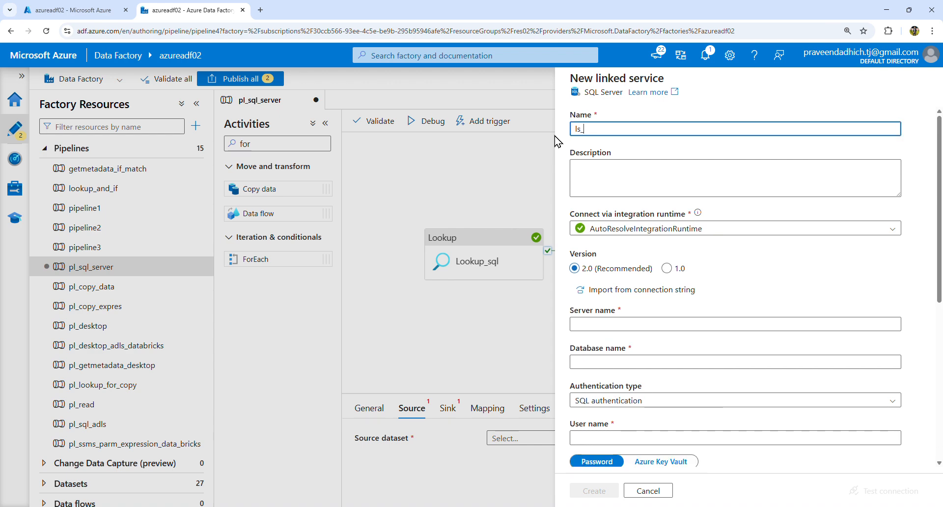
{"action": "type", "text": "sql_copyonprem"}
{"action": "left_click", "coordinate": [690, 231]}
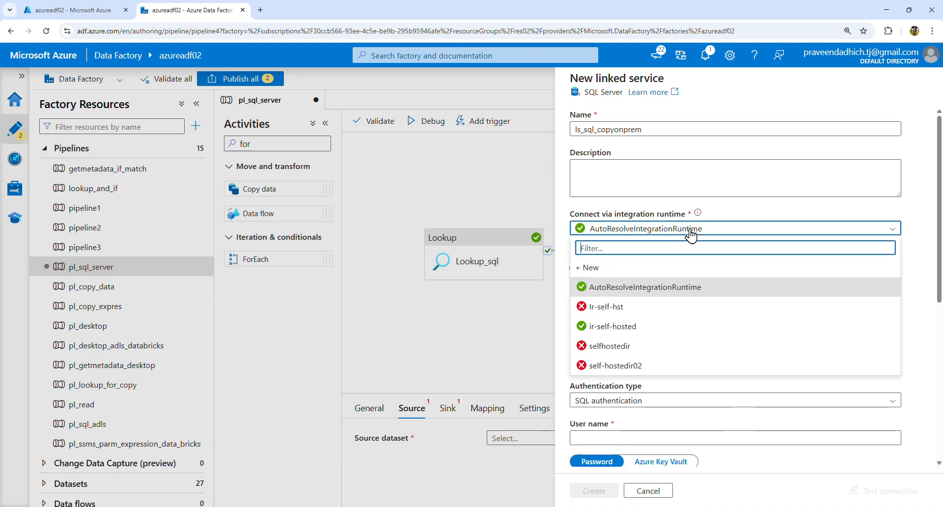
{"action": "left_click", "coordinate": [621, 328]}
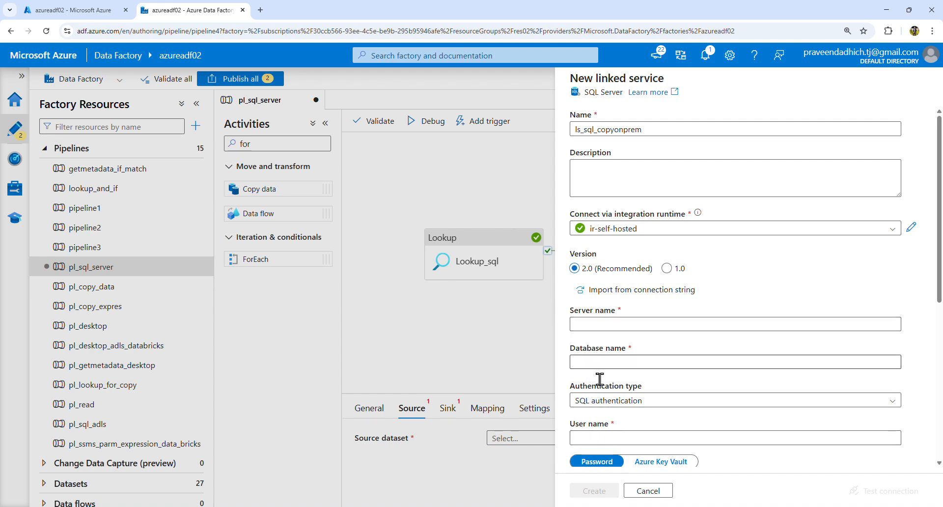
- Set the linked service's server name to DESKTOP-774B8S1\SQLEXPRESS and its database name to master
{"action": "left_click", "coordinate": [615, 325]}
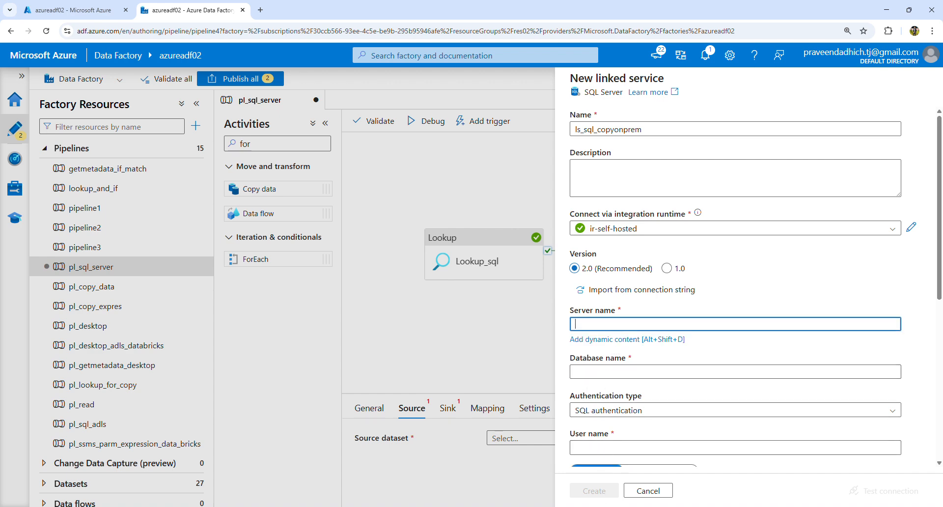
{"action": "left_click", "coordinate": [574, 450]}
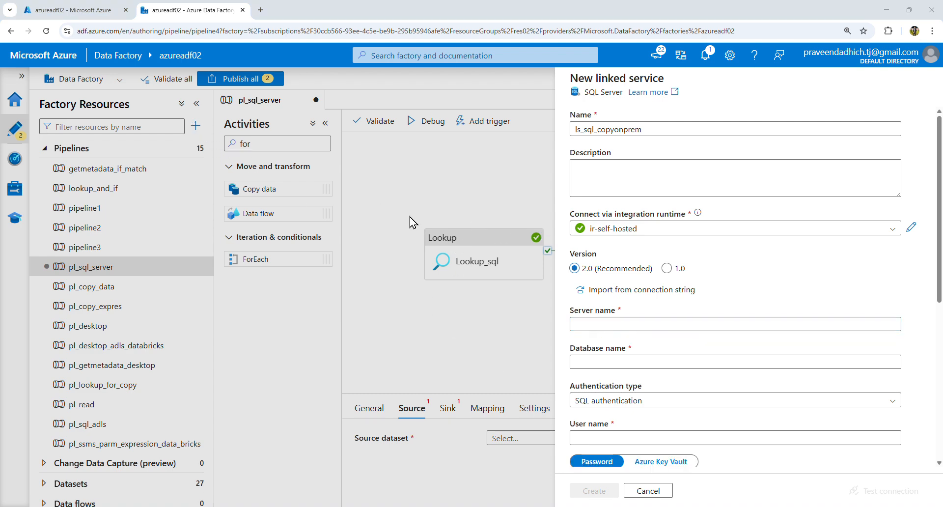
{"action": "left_click", "coordinate": [607, 330]}
{"action": "type", "text": "DESKTOP-774B8S1\\SQLEXPRESS"}
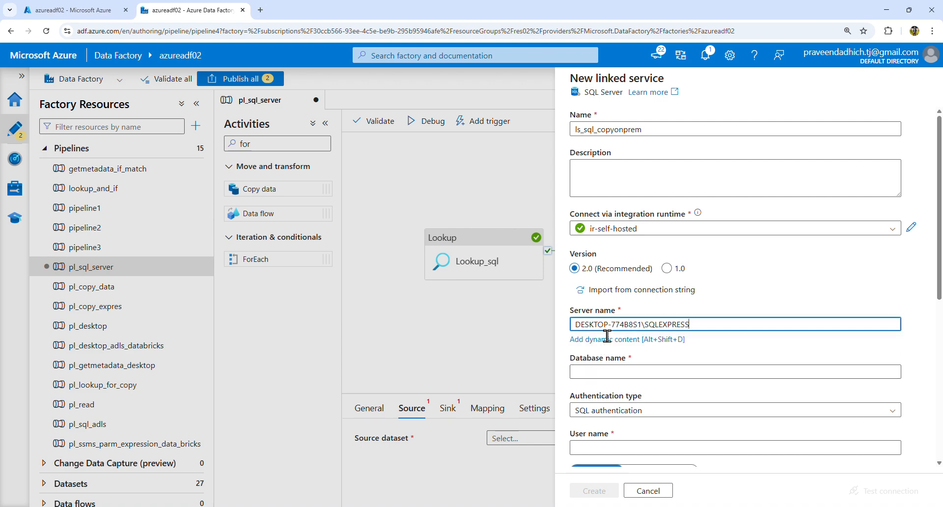
{"action": "left_click", "coordinate": [591, 372]}
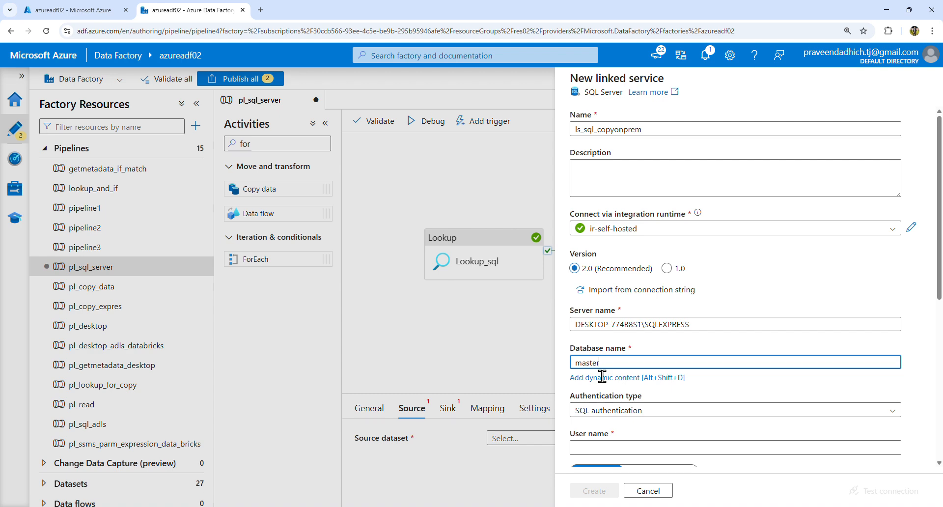
- Enter sa as the SQL authentication user name and fill in the account password
{"action": "left_click", "coordinate": [623, 506]}
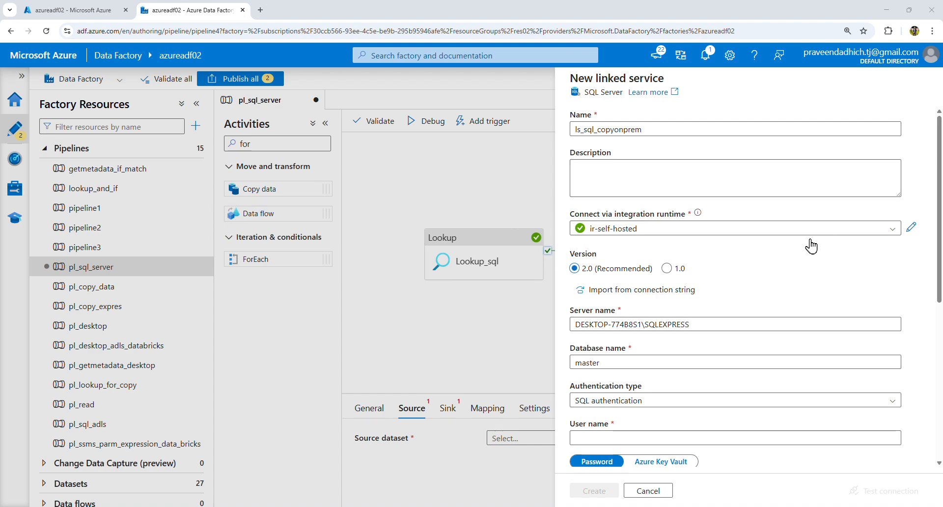
{"action": "left_click", "coordinate": [631, 439]}
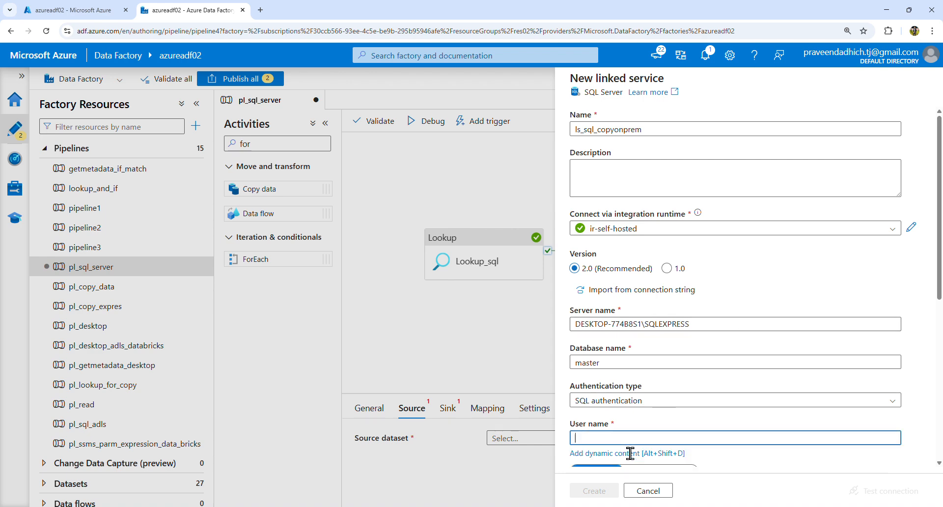
{"action": "type", "text": "sa"}
{"action": "left_click", "coordinate": [692, 390]}
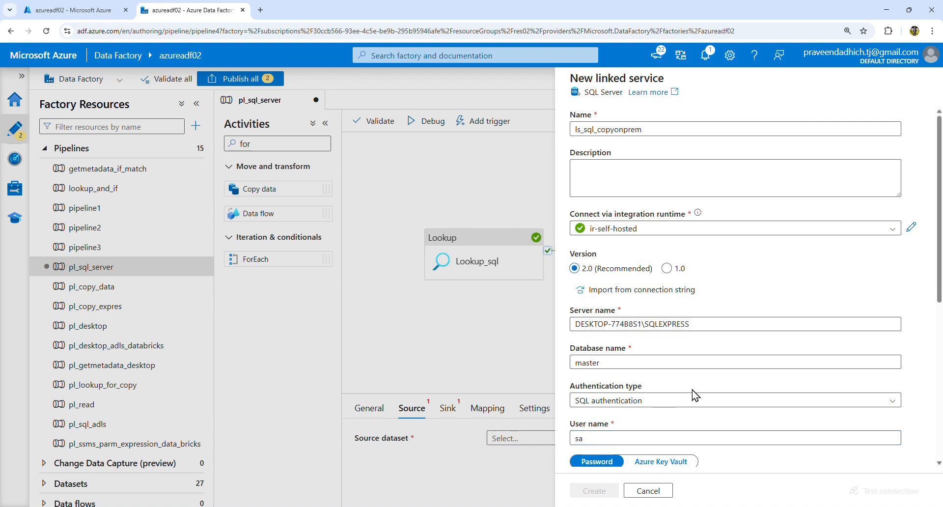
{"action": "scroll", "coordinate": [691, 390], "scroll_direction": "down", "scroll_amount": 3}
{"action": "left_click", "coordinate": [626, 380]}
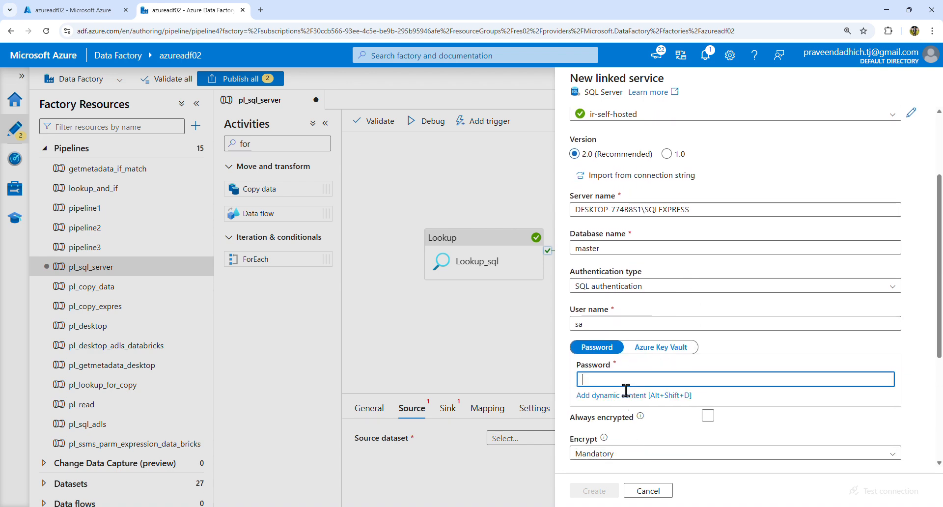
{"action": "type", "text": "***"}
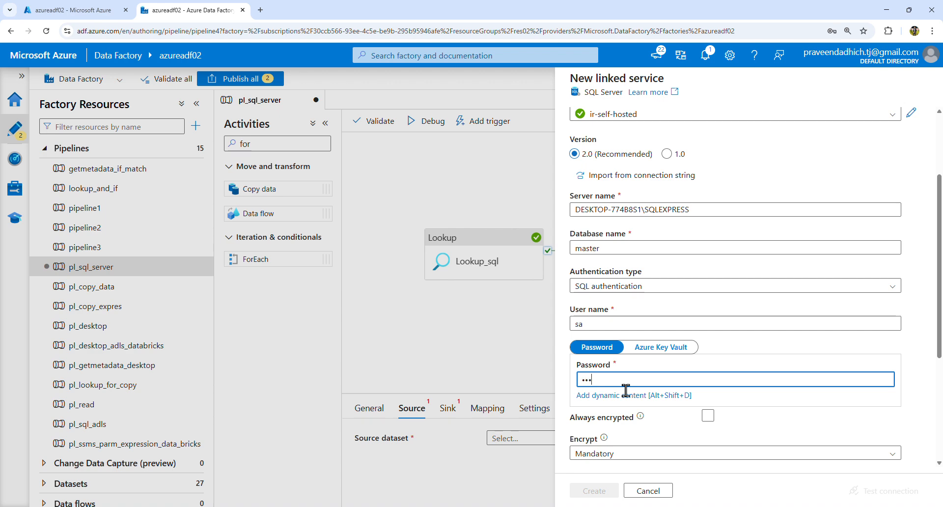
- Set Encrypt to Optional with the server certificate trusted, then test the connection and create the linked service
{"action": "scroll", "coordinate": [647, 406], "scroll_direction": "down", "scroll_amount": 2}
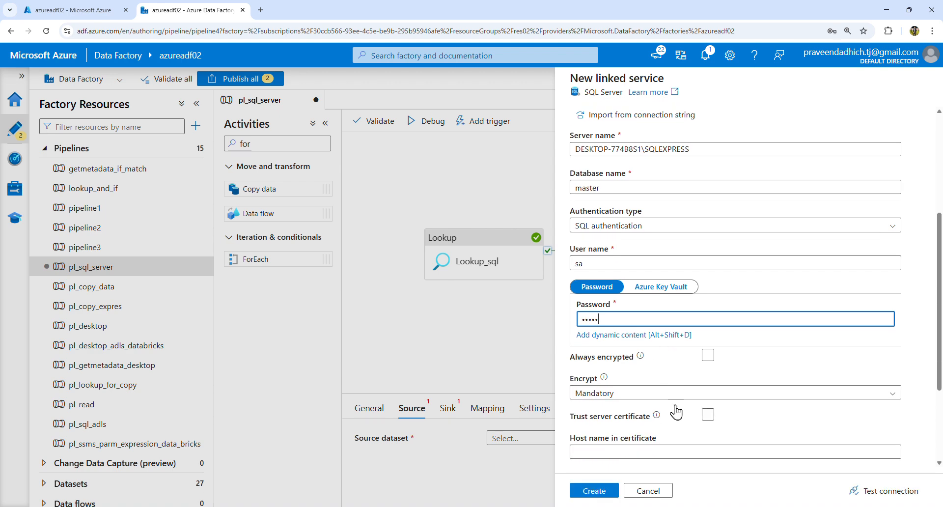
{"action": "left_click", "coordinate": [656, 385]}
{"action": "left_click", "coordinate": [608, 421]}
{"action": "left_click", "coordinate": [709, 406]}
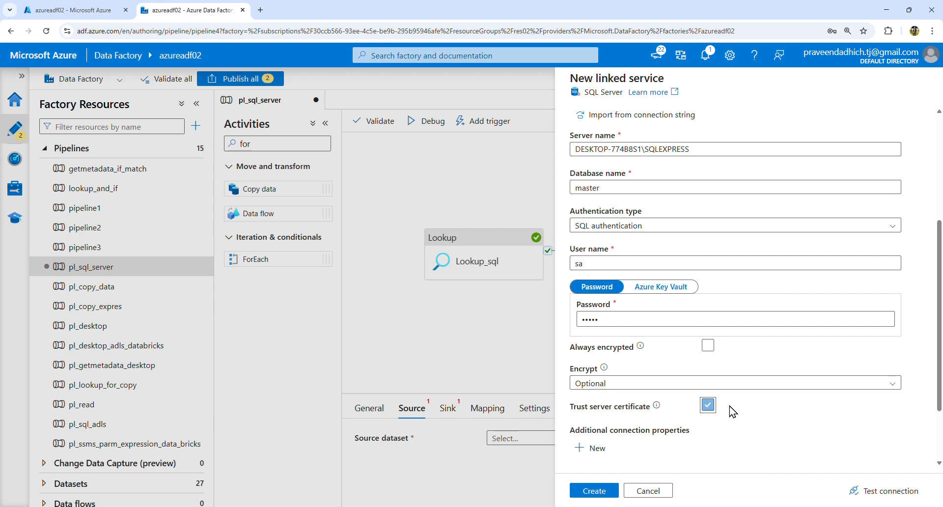
{"action": "scroll", "coordinate": [766, 401], "scroll_direction": "down", "scroll_amount": 2}
{"action": "left_click", "coordinate": [892, 494]}
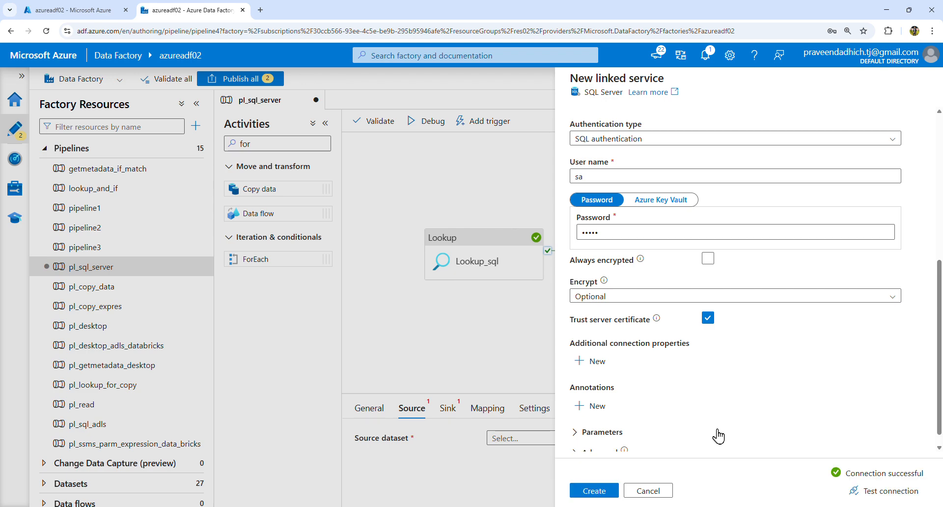
{"action": "left_click", "coordinate": [597, 490]}
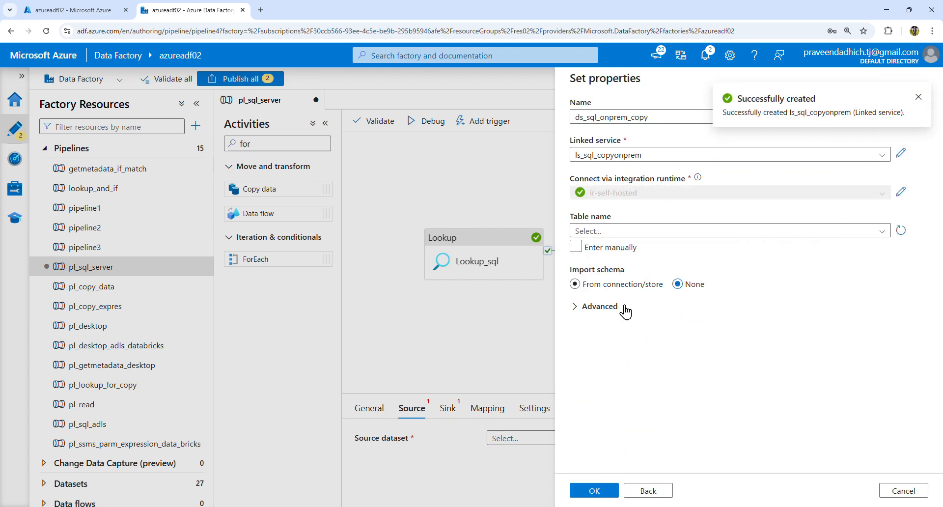
- Create the source dataset with manual table name entry and open it for editing from the Copy data activity
{"action": "left_click", "coordinate": [579, 249]}
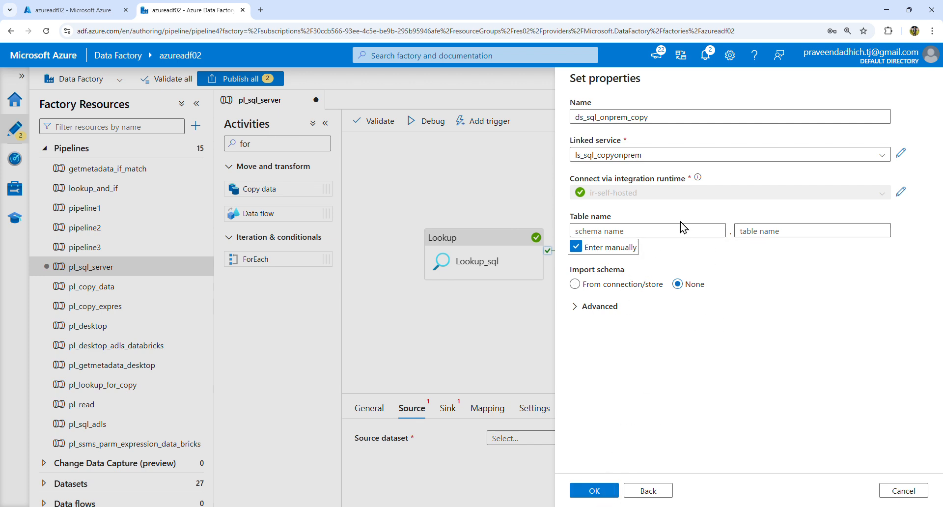
{"action": "left_click", "coordinate": [594, 490]}
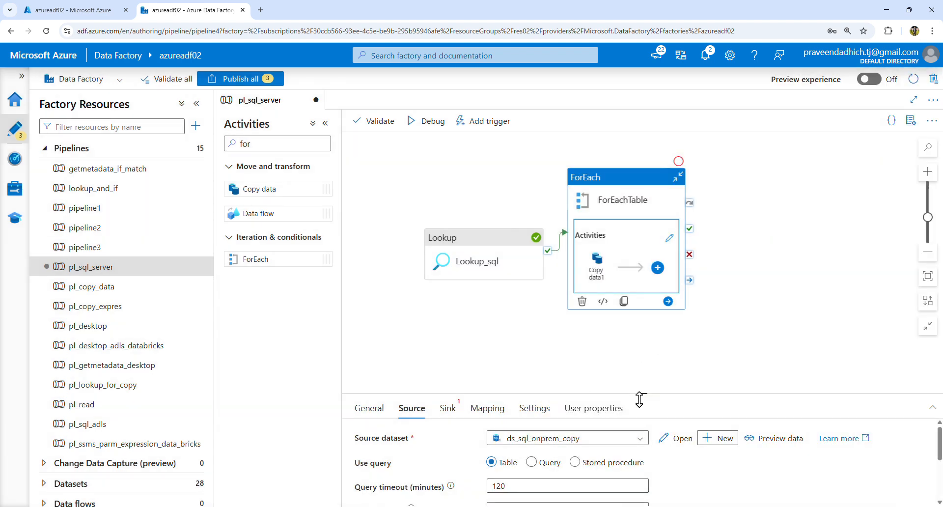
{"action": "left_click_drag", "start_coordinate": [642, 402], "coordinate": [639, 360]}
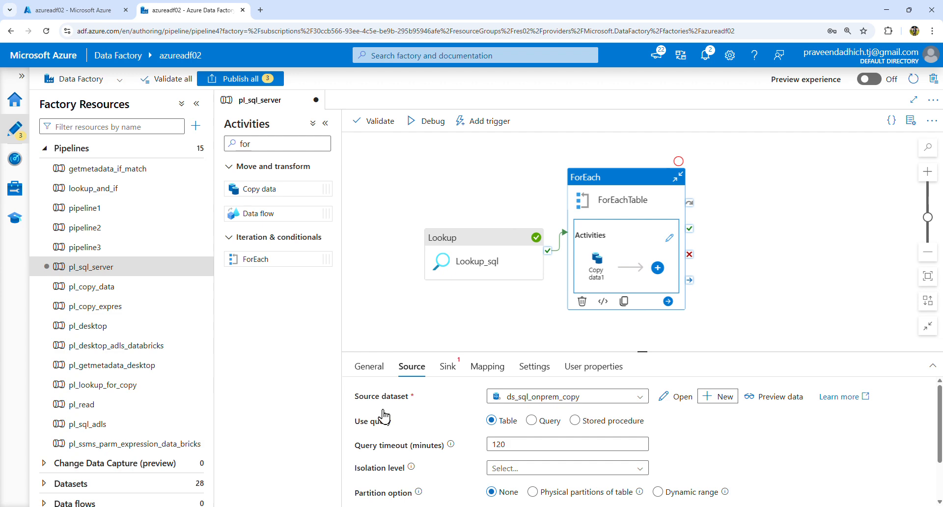
{"action": "left_click", "coordinate": [674, 397]}
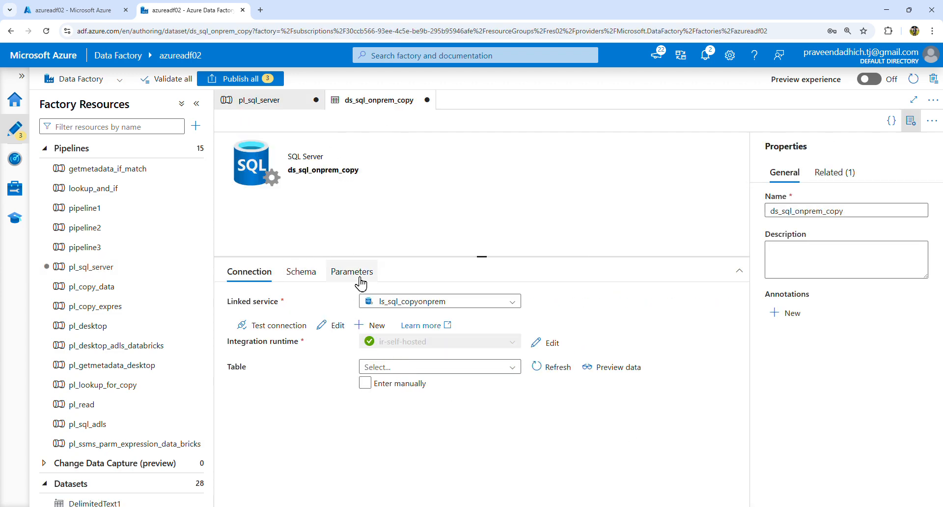
- Hide the dataset's properties pane and switch its table connection to manual entry of schema and table name
{"action": "left_click", "coordinate": [915, 126]}
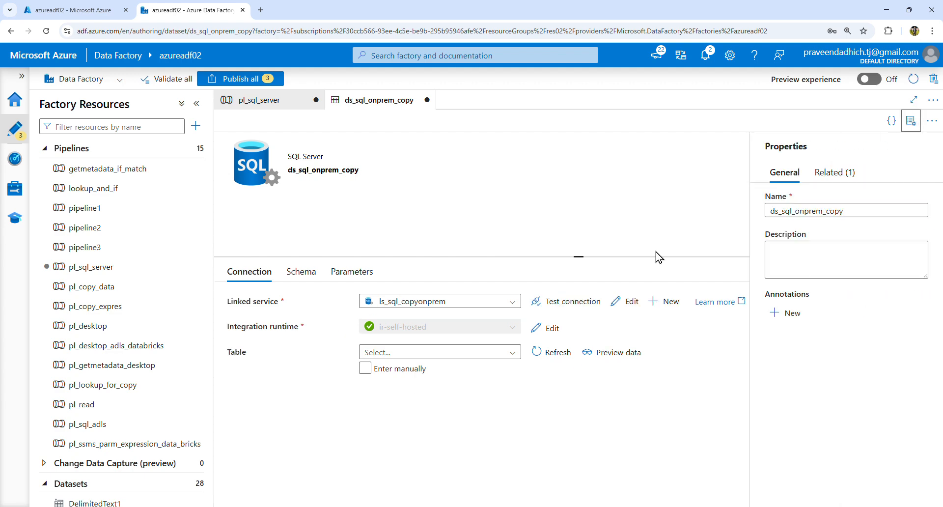
{"action": "left_click", "coordinate": [362, 275]}
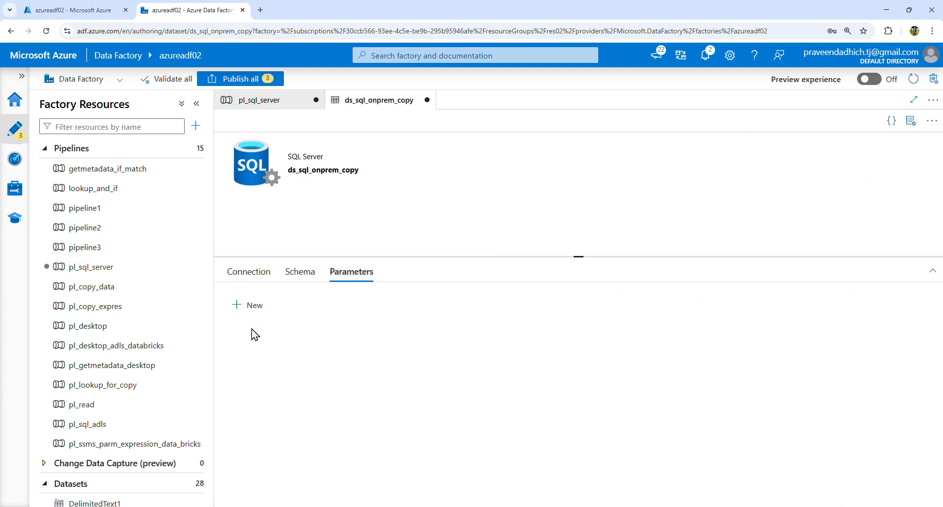
{"action": "left_click", "coordinate": [252, 275]}
{"action": "left_click", "coordinate": [372, 369]}
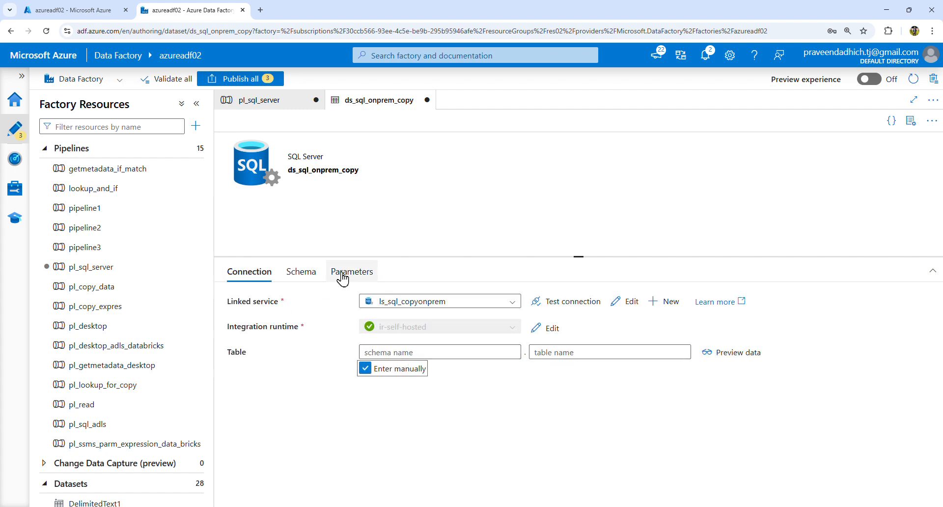
{"action": "left_click", "coordinate": [593, 353]}
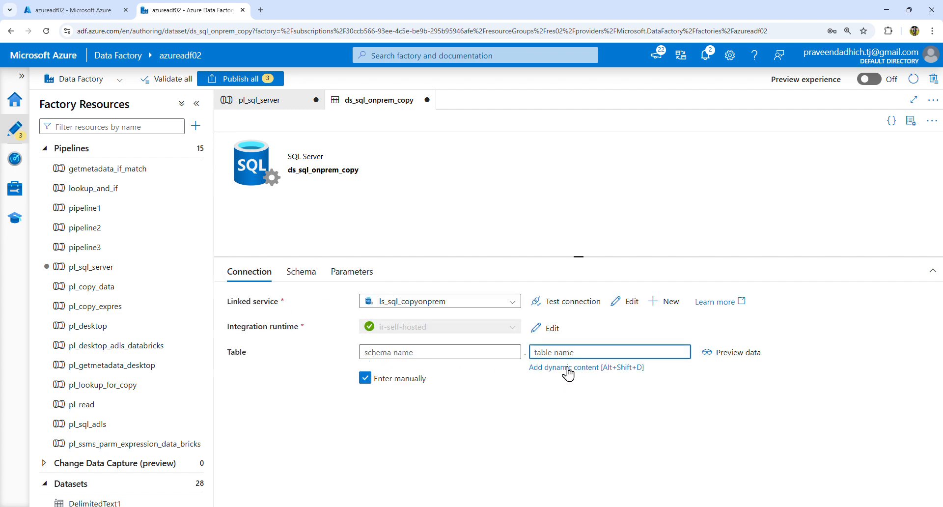
{"action": "left_click", "coordinate": [565, 368]}
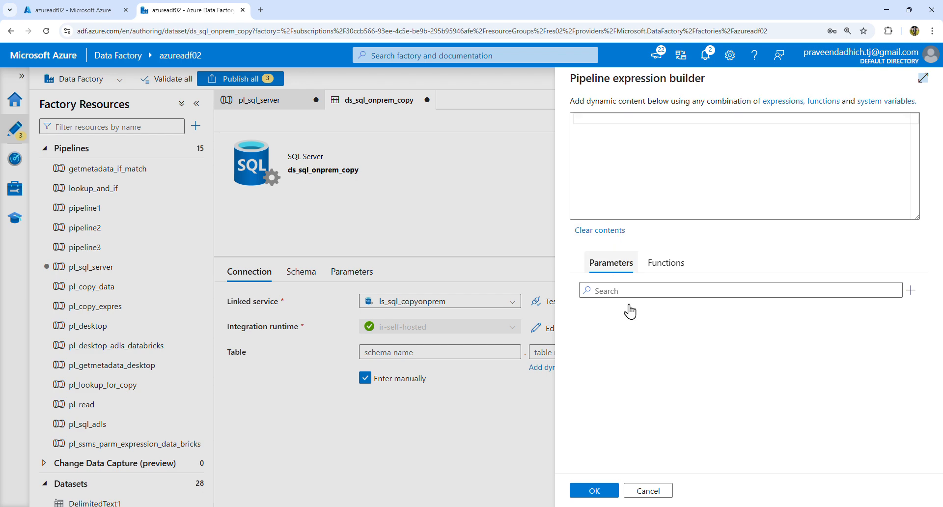
{"action": "left_click", "coordinate": [648, 491]}
- Add a String parameter named TableName to the ds_sql_onprem_copy dataset
{"action": "left_click", "coordinate": [361, 273]}
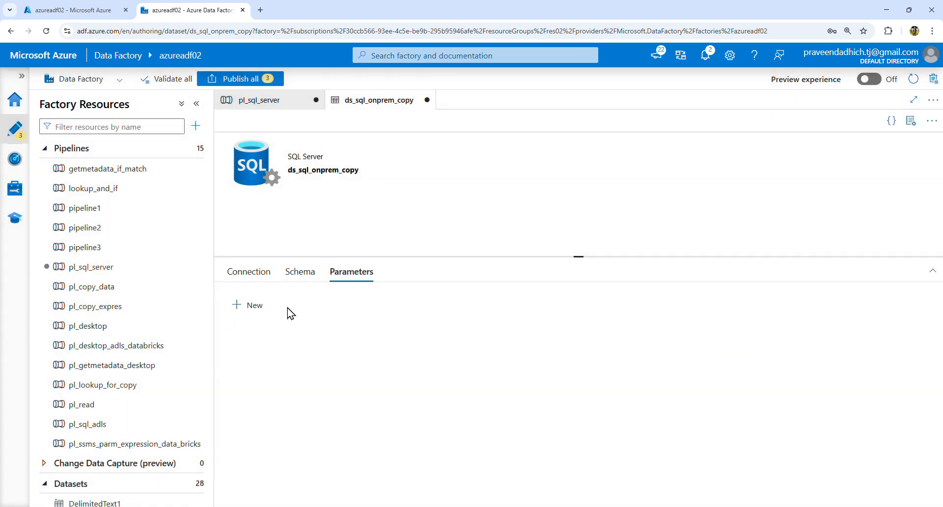
{"action": "left_click", "coordinate": [250, 306]}
{"action": "left_click", "coordinate": [289, 353]}
{"action": "type", "text": "Tablen"}
{"action": "key", "text": "BackSpace"}
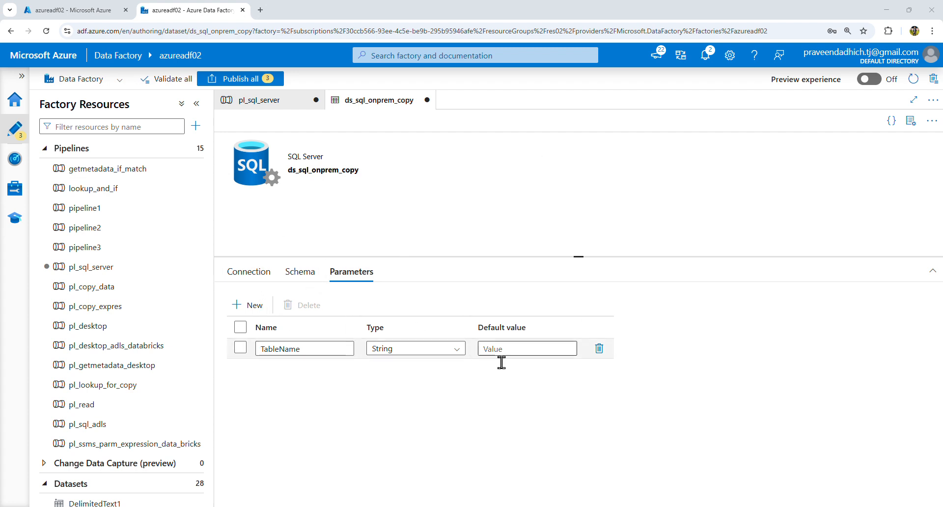
- Rename the dataset's TableName parameter to NameTable and return to the connection settings
{"action": "left_click", "coordinate": [249, 273]}
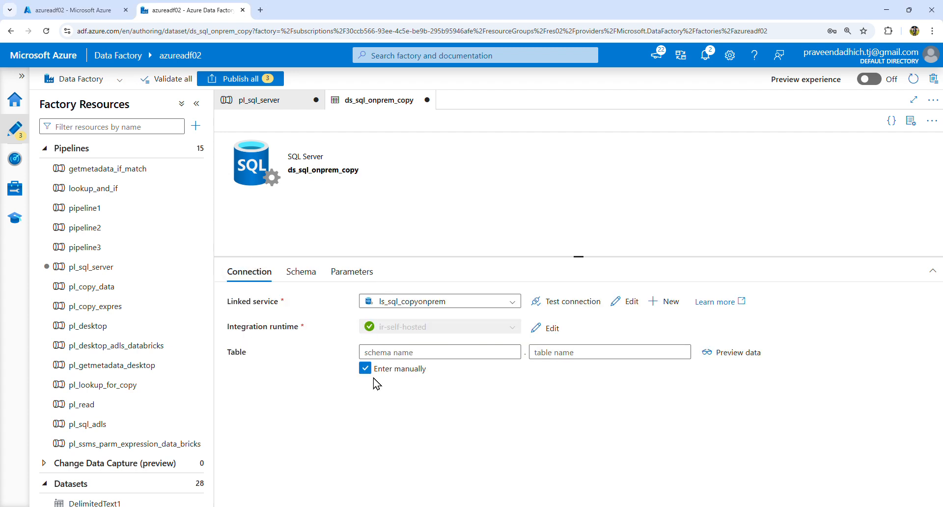
{"action": "left_click", "coordinate": [345, 274]}
{"action": "left_click_drag", "start_coordinate": [310, 349], "coordinate": [257, 350]}
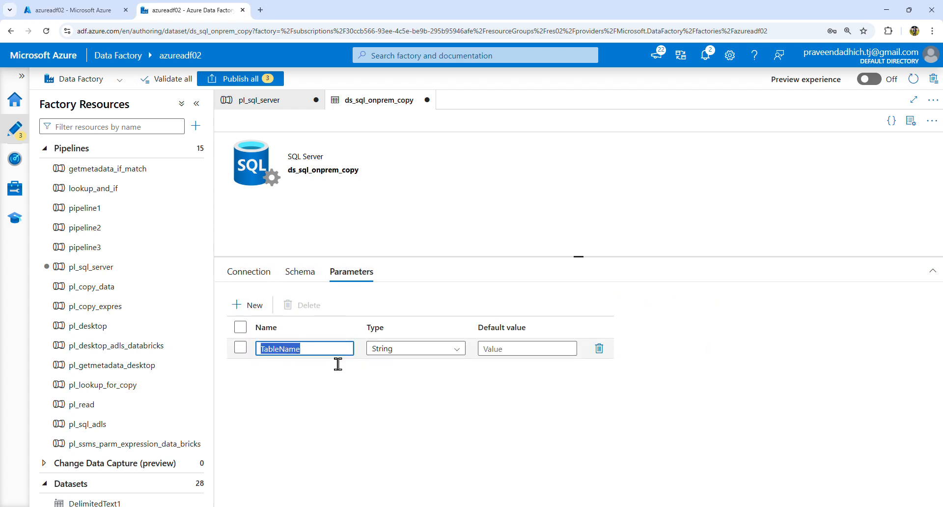
{"action": "type", "text": "Name"}
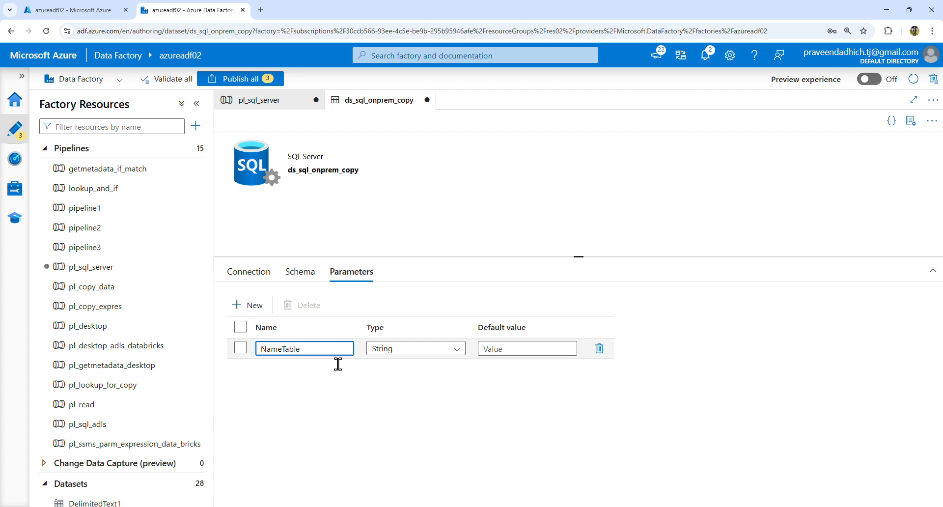
{"action": "left_click", "coordinate": [247, 273]}
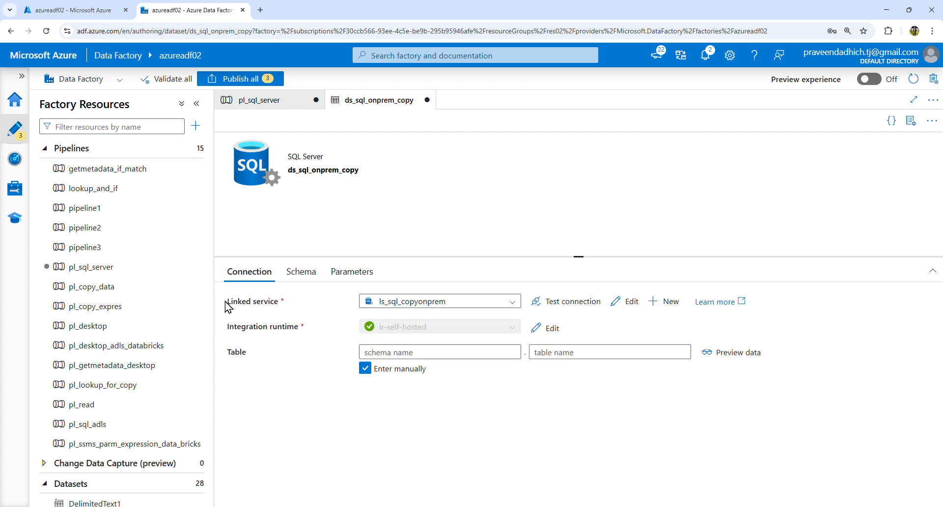
- Check the schema filter in the Lookup_sql query and set the ds_sql_onprem_copy dataset's schema name to org
{"action": "left_click", "coordinate": [416, 358]}
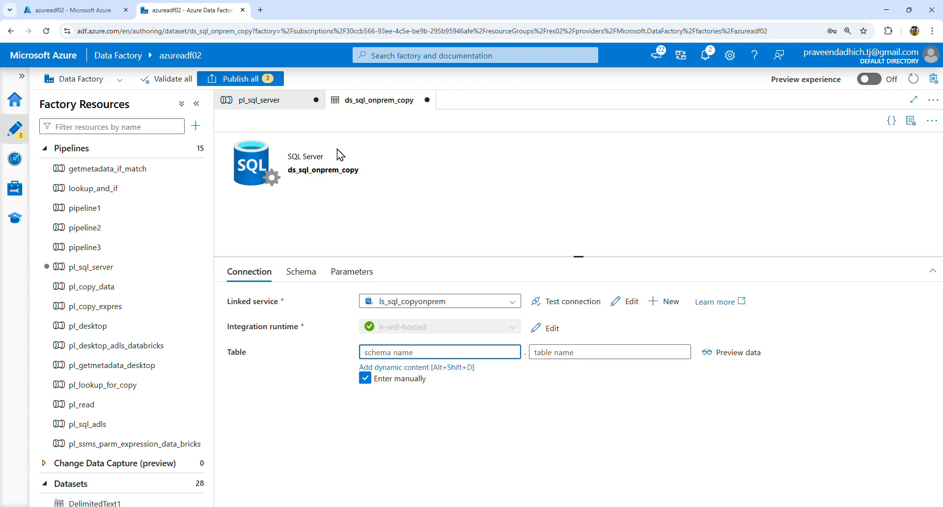
{"action": "left_click", "coordinate": [283, 101]}
{"action": "left_click", "coordinate": [484, 260]}
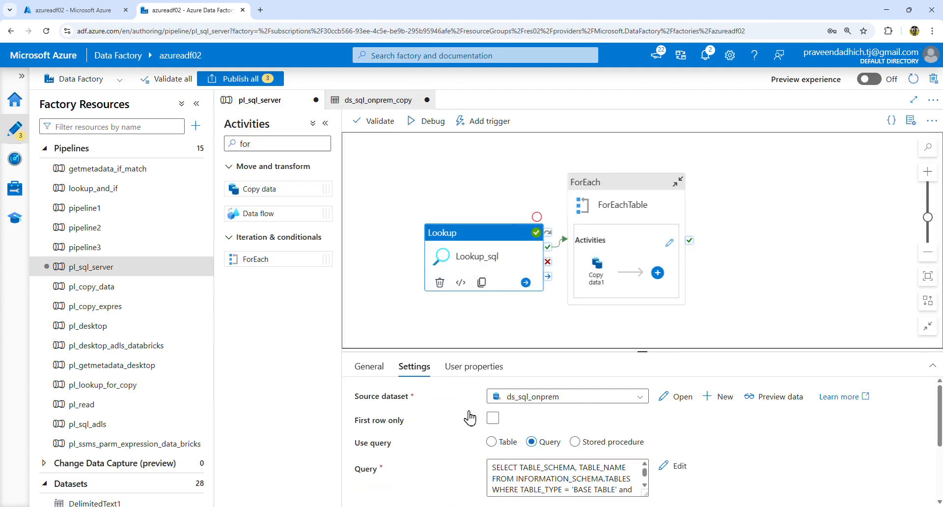
{"action": "scroll", "coordinate": [584, 498], "scroll_direction": "down", "scroll_amount": 2}
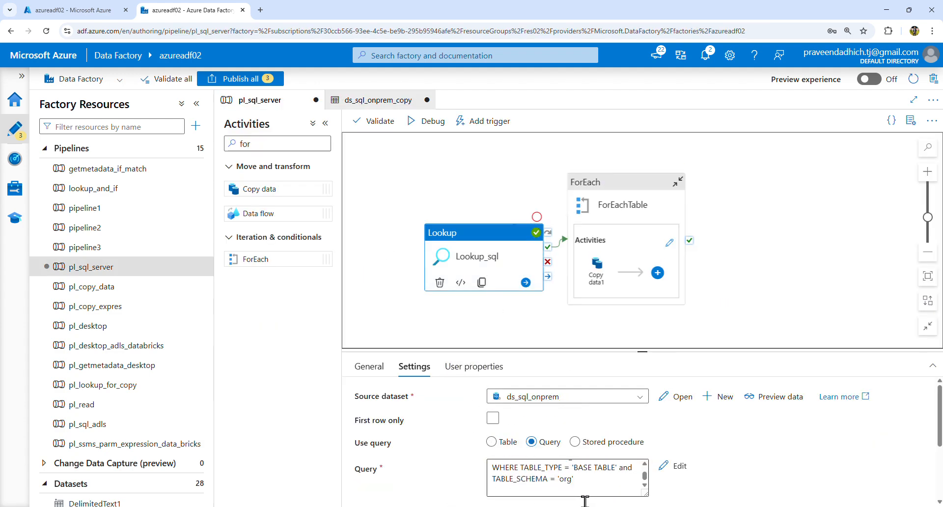
{"action": "double_click", "coordinate": [531, 479]}
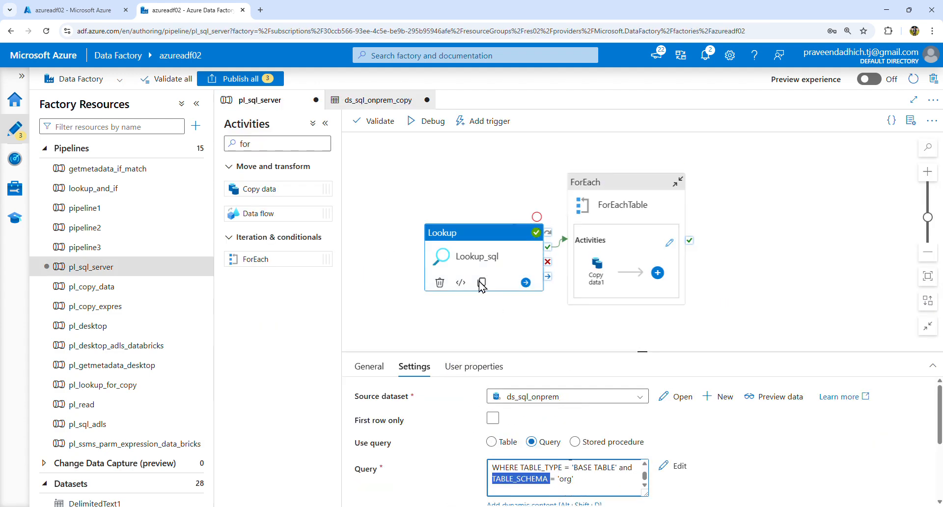
{"action": "left_click", "coordinate": [396, 101]}
{"action": "left_click", "coordinate": [427, 357]}
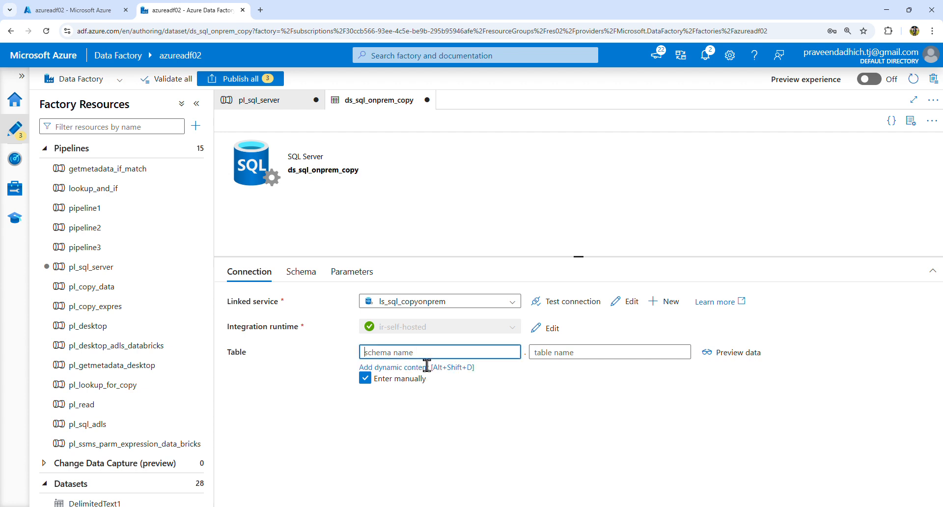
{"action": "type", "text": "org"}
{"action": "left_click", "coordinate": [691, 187]}
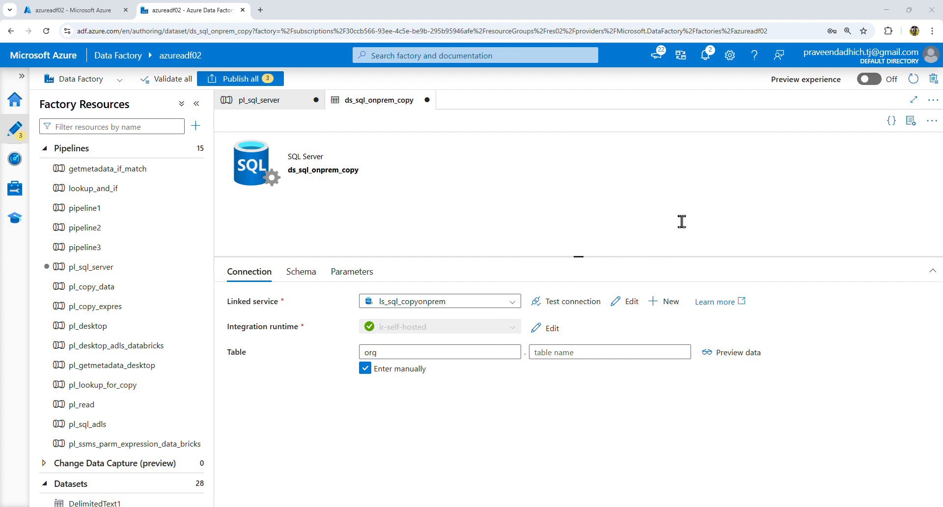
{"action": "left_click", "coordinate": [737, 179]}
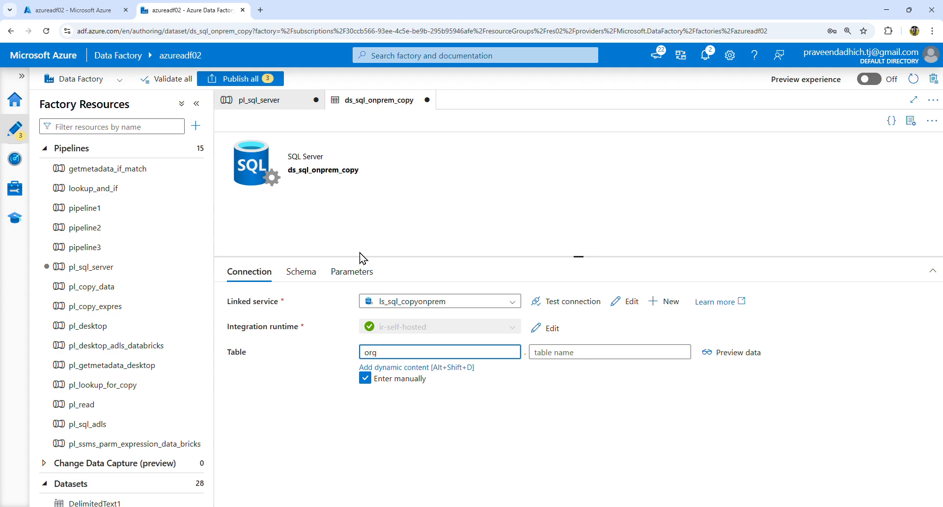
{"action": "left_click", "coordinate": [584, 355]}
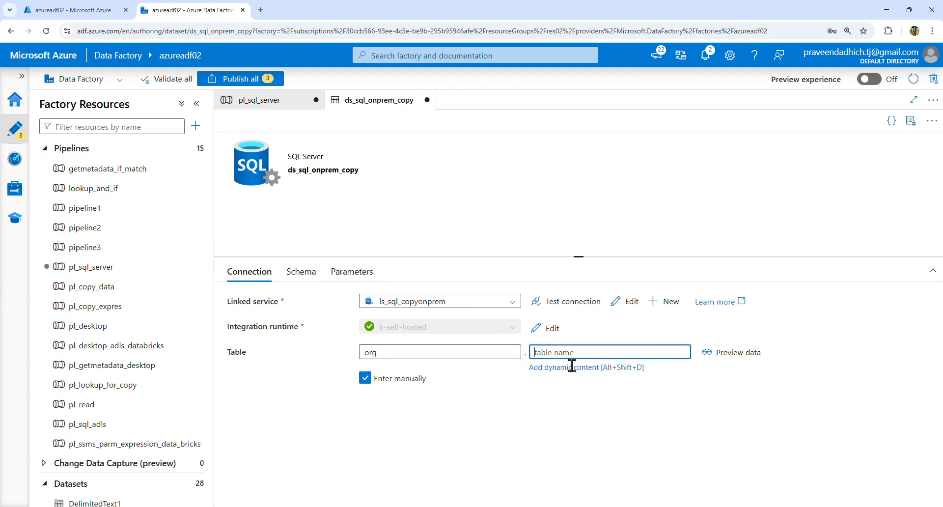
{"action": "left_click", "coordinate": [542, 376]}
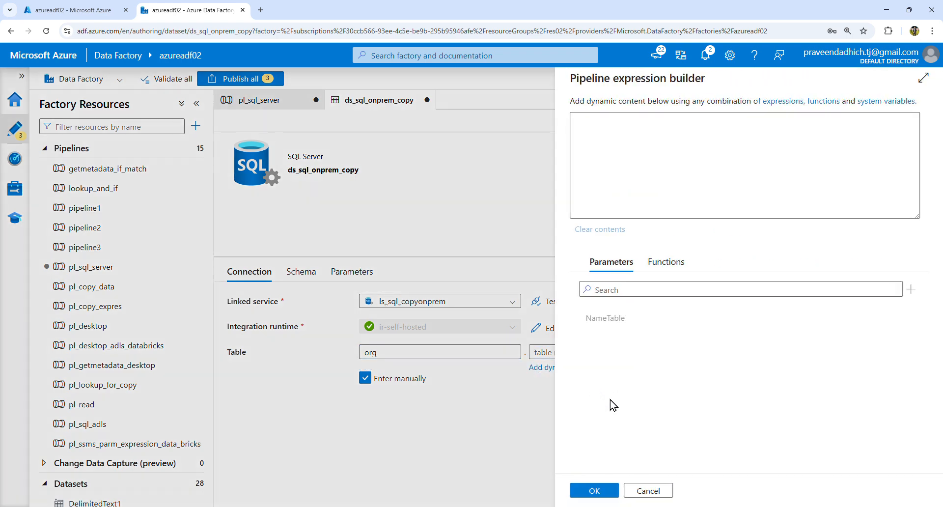
{"action": "left_click", "coordinate": [614, 324]}
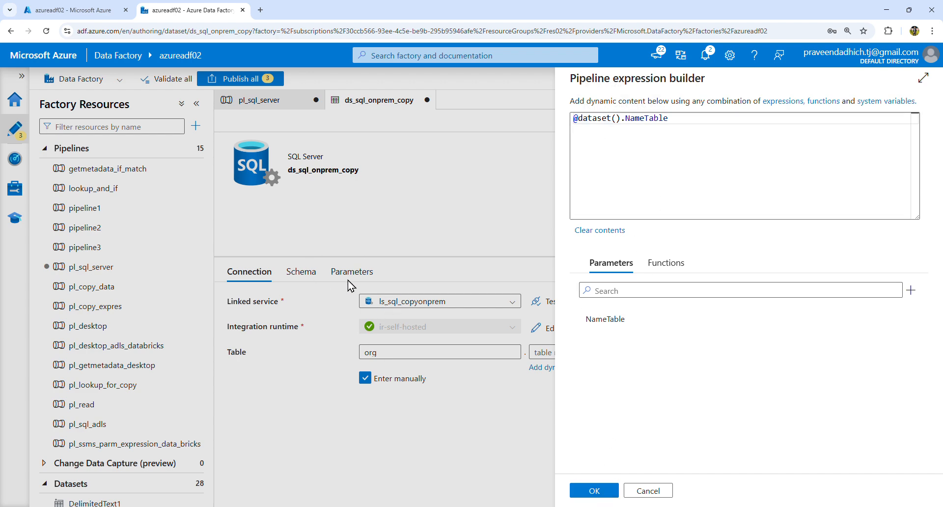
{"action": "left_click", "coordinate": [594, 490]}
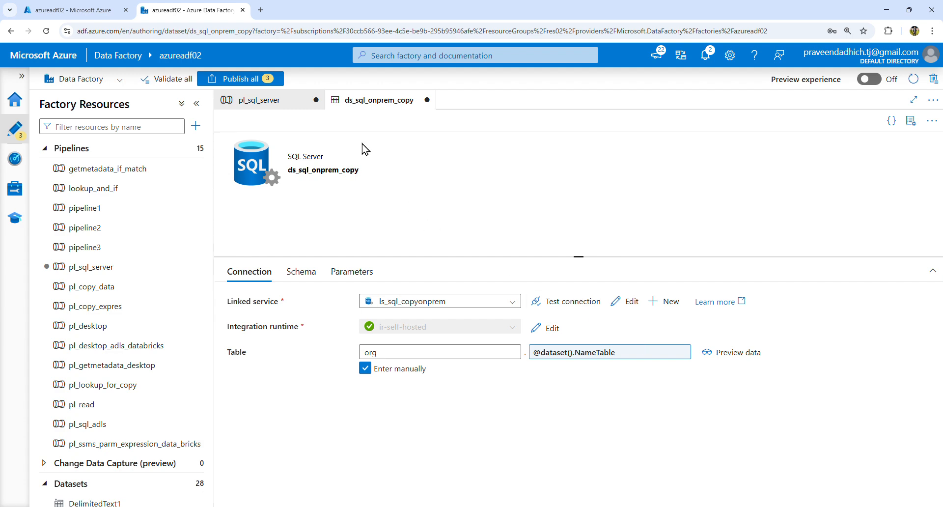
- Show the source settings of the Copy data1 activity inside ForEachTable in pl_sql_server and enlarge the settings area
{"action": "left_click", "coordinate": [310, 106]}
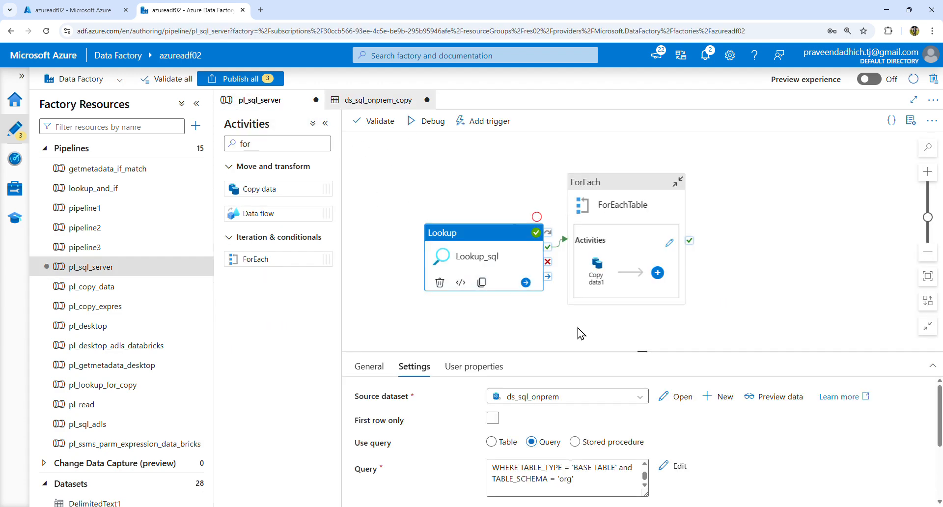
{"action": "left_click", "coordinate": [578, 328]}
{"action": "left_click", "coordinate": [596, 276]}
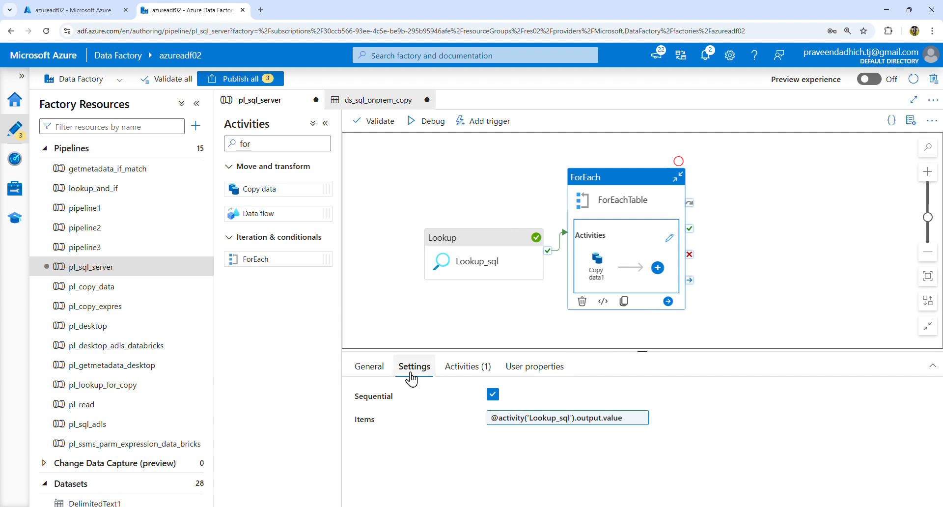
{"action": "left_click", "coordinate": [597, 260]}
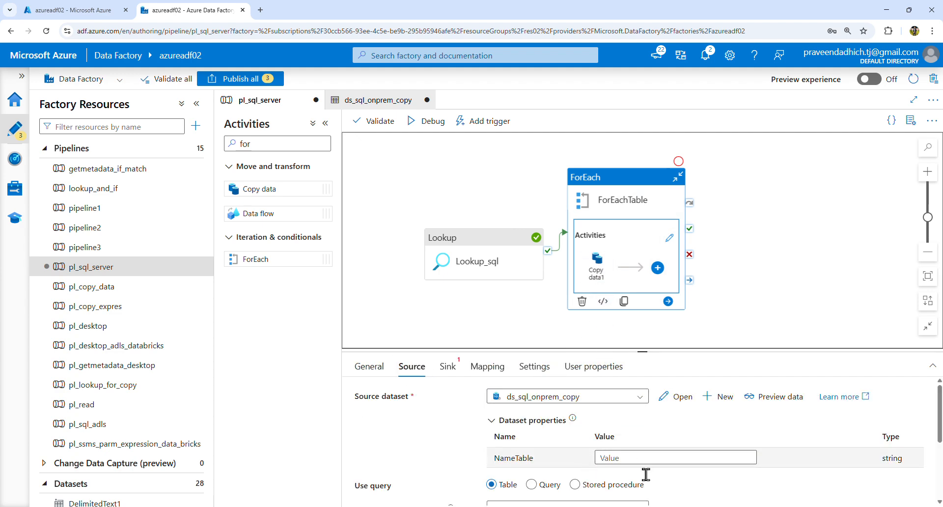
{"action": "left_click_drag", "start_coordinate": [649, 362], "coordinate": [646, 334]}
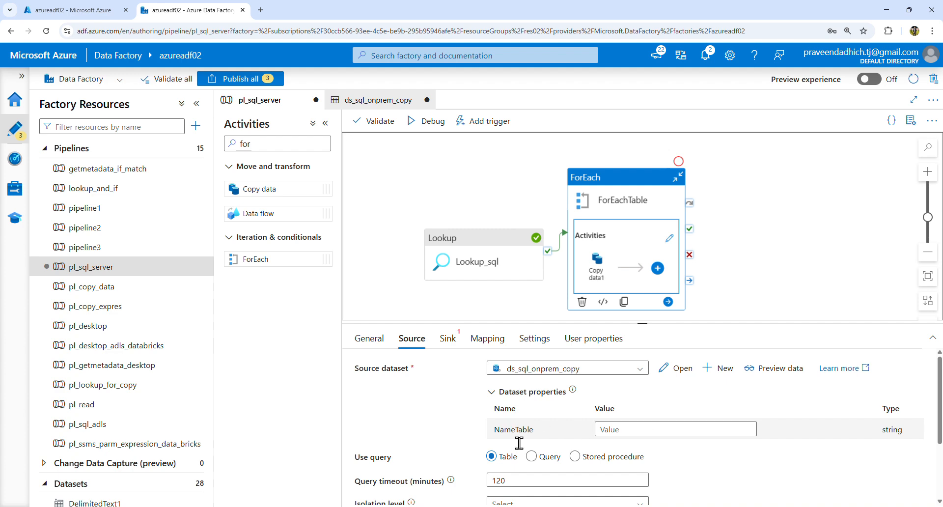
- Compare the parameter defined in the ds_sql_onprem_copy dataset with the dataset property listed in the copy activity's source settings
{"action": "left_click", "coordinate": [676, 368]}
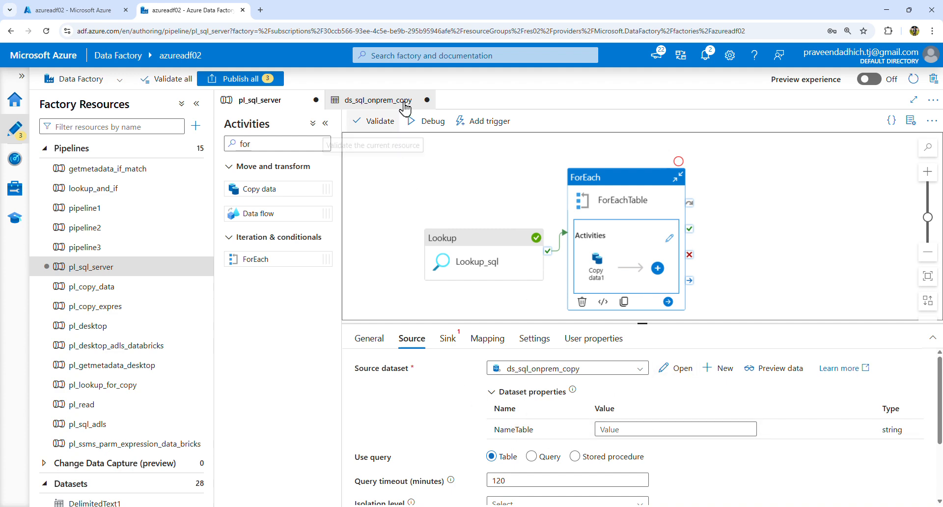
{"action": "left_click", "coordinate": [352, 271]}
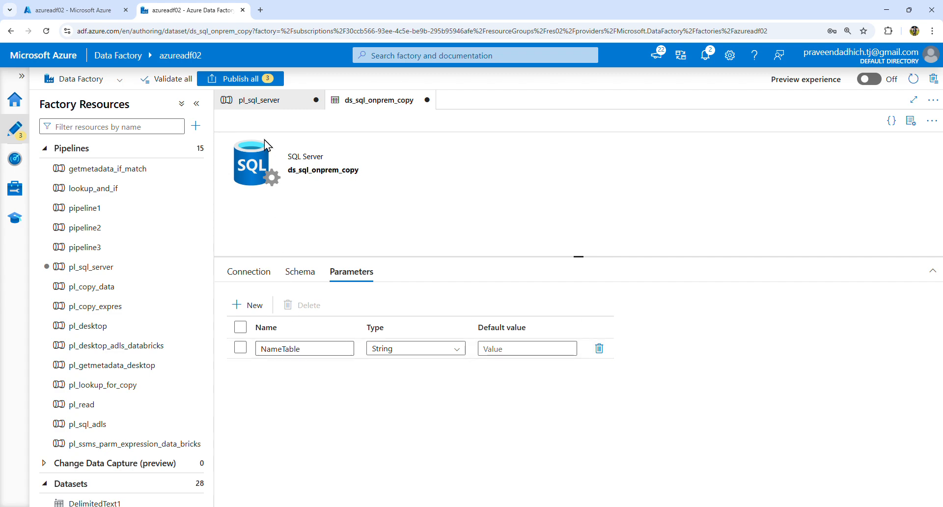
{"action": "left_click", "coordinate": [282, 101]}
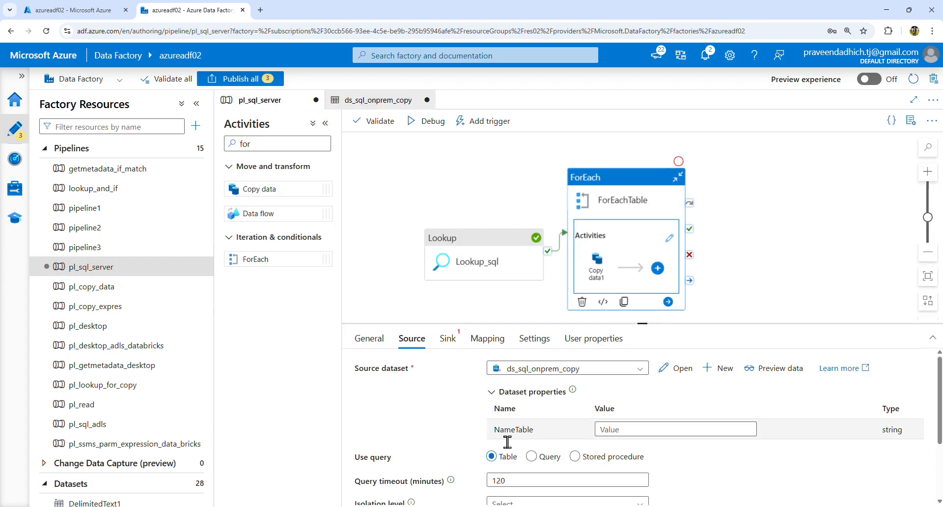
{"action": "left_click_drag", "start_coordinate": [495, 435], "coordinate": [536, 435]}
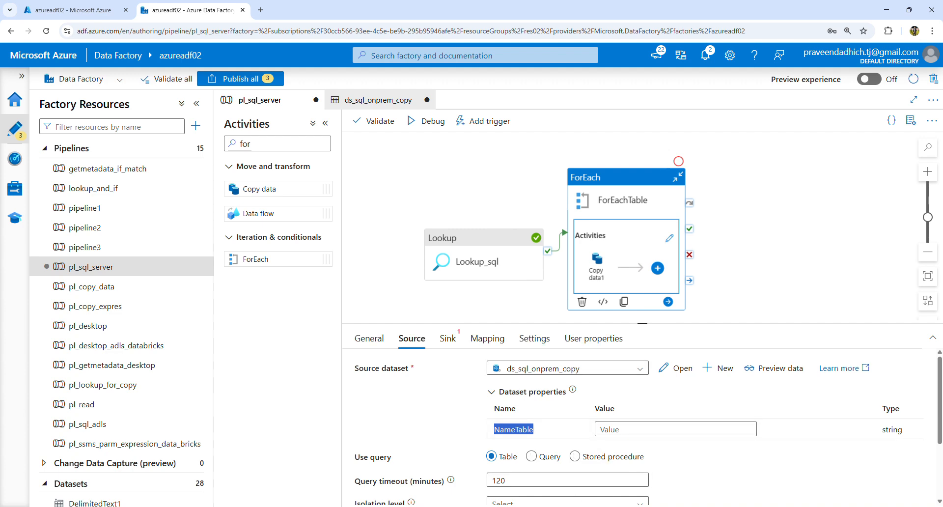
{"action": "key", "text": "ctrl+shift+3"}
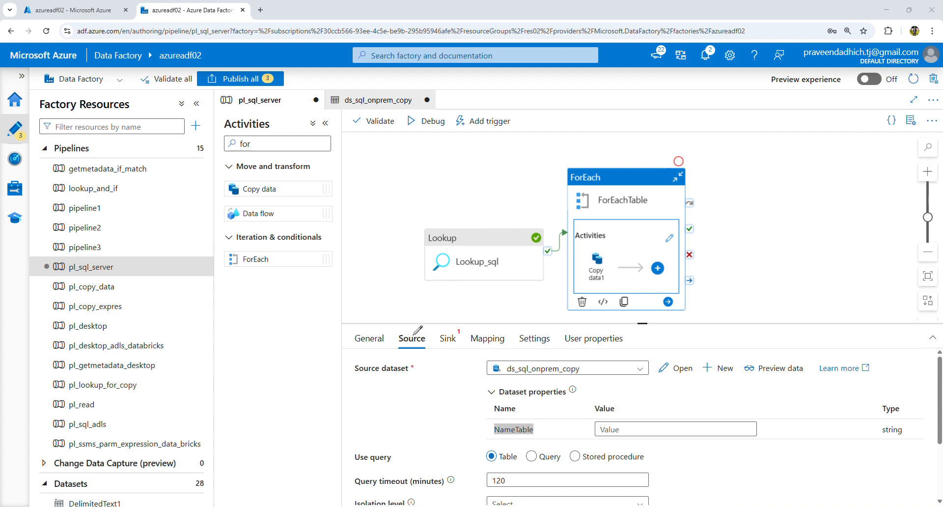
{"action": "left_click", "coordinate": [881, 10]}
{"action": "left_click", "coordinate": [639, 439]}
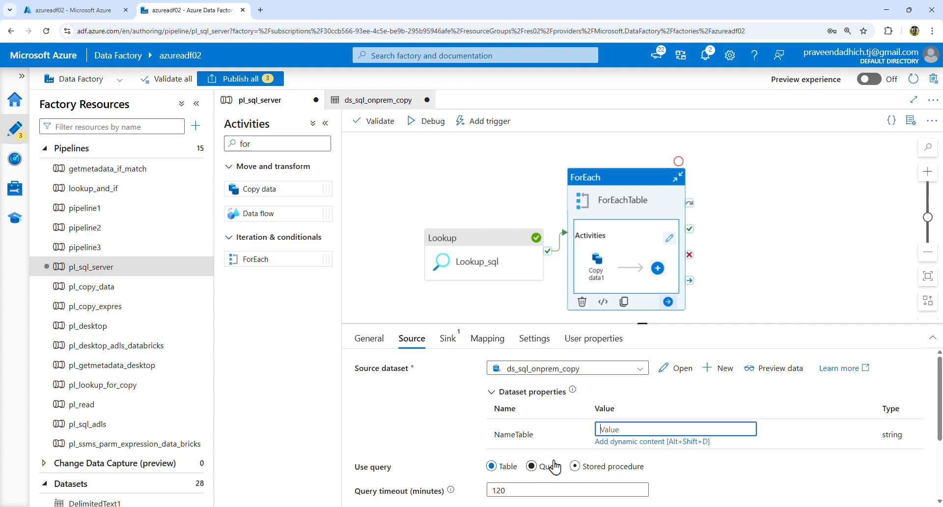
{"action": "key", "text": "ctrl+shift+3"}
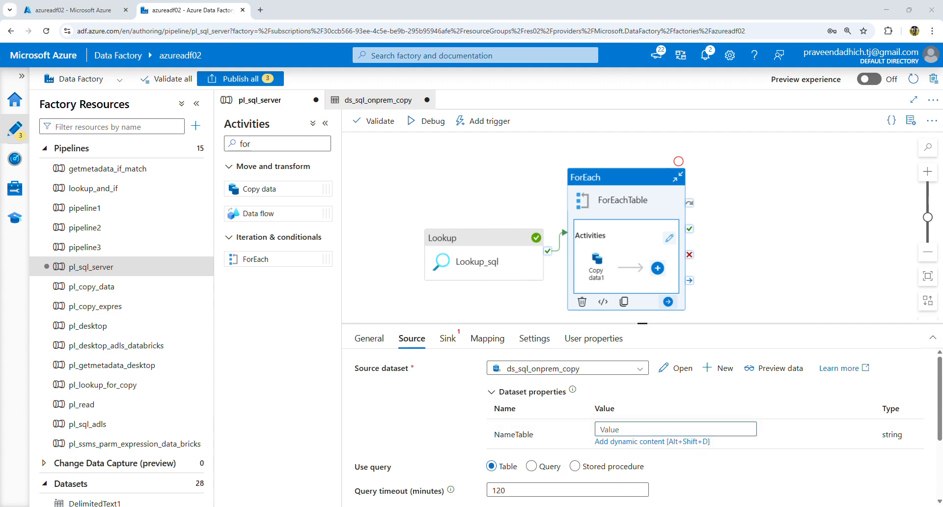
{"action": "left_click", "coordinate": [612, 431]}
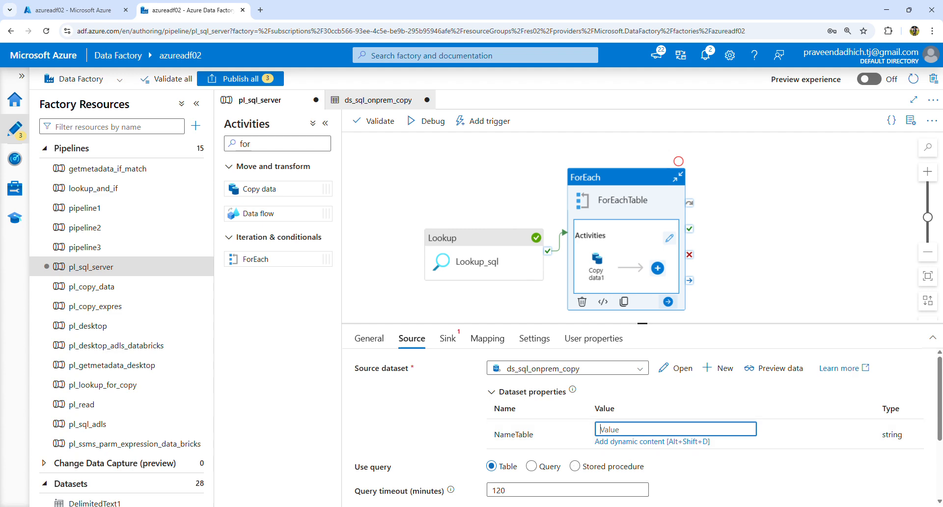
{"action": "key", "text": "alt+Tab"}
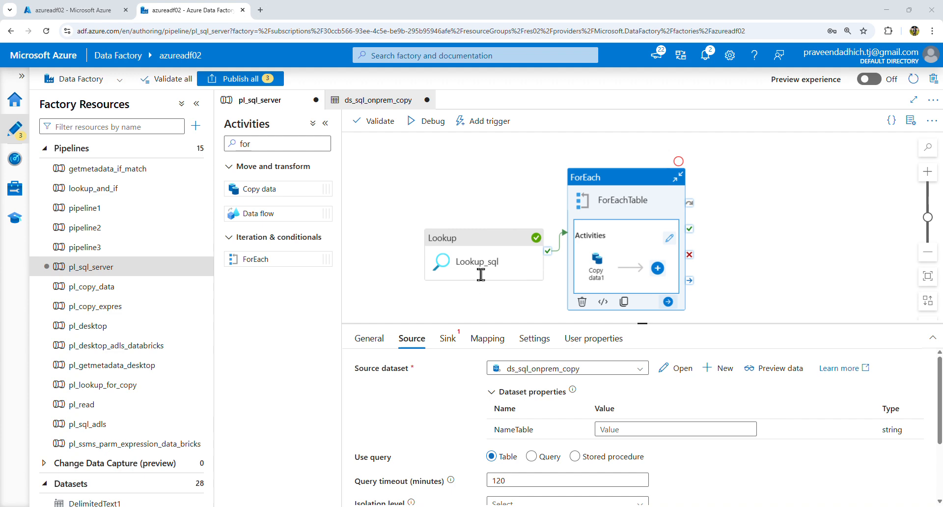
{"action": "left_click", "coordinate": [757, 191]}
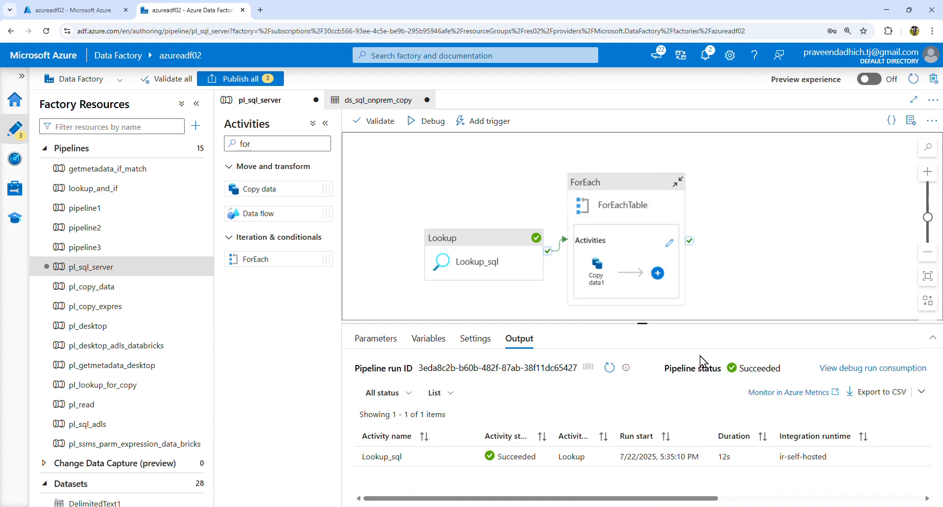
{"action": "left_click", "coordinate": [590, 290]}
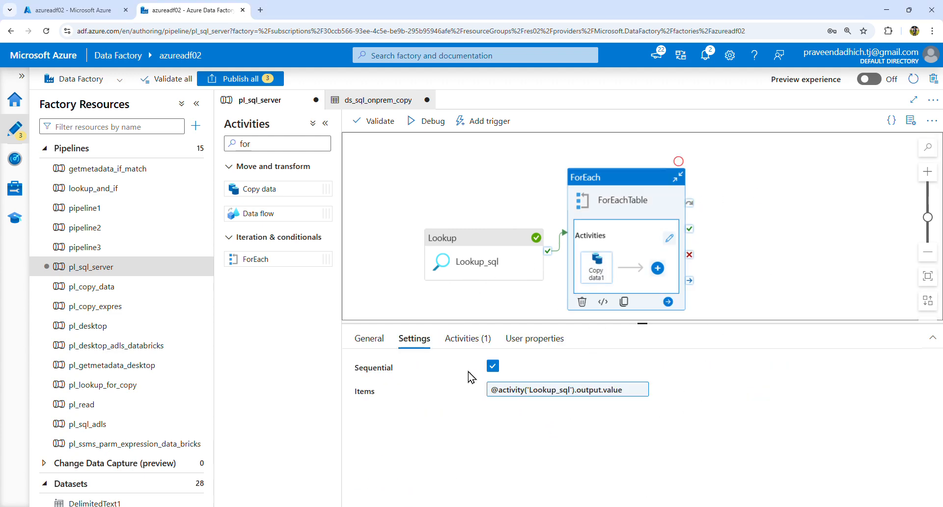
{"action": "left_click", "coordinate": [596, 268]}
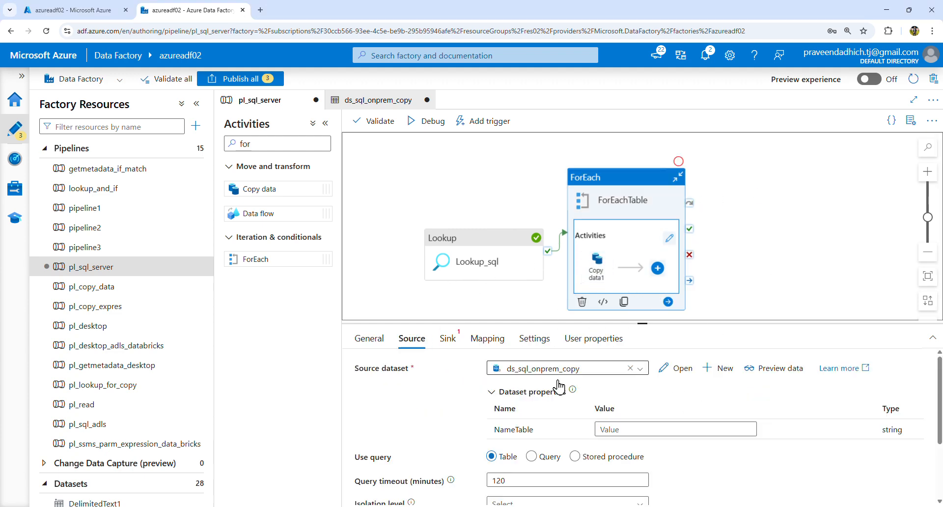
{"action": "left_click", "coordinate": [631, 433]}
{"action": "left_click", "coordinate": [625, 446]}
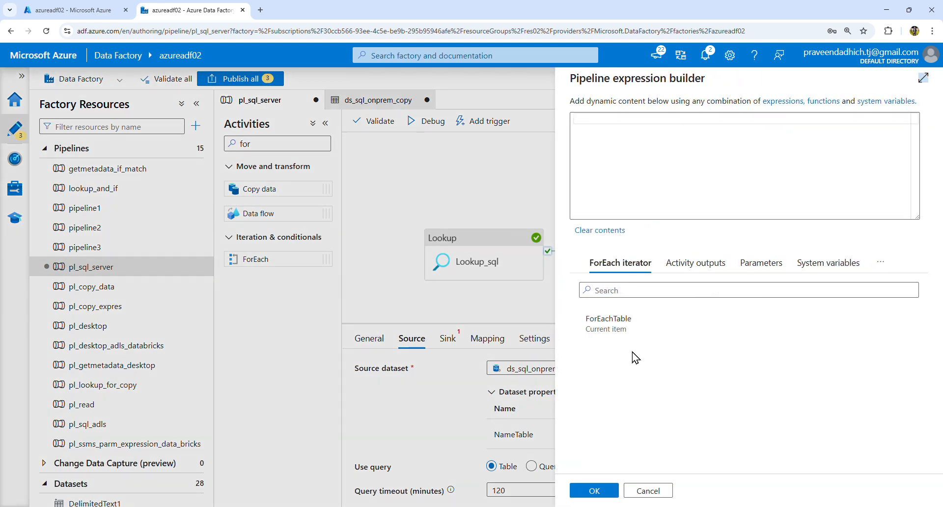
{"action": "left_click", "coordinate": [611, 325]}
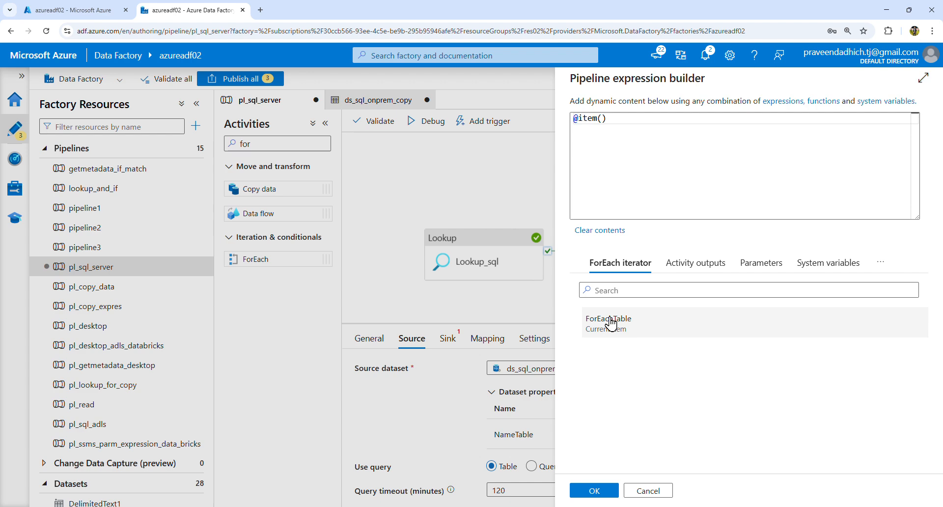
{"action": "left_click", "coordinate": [633, 129]}
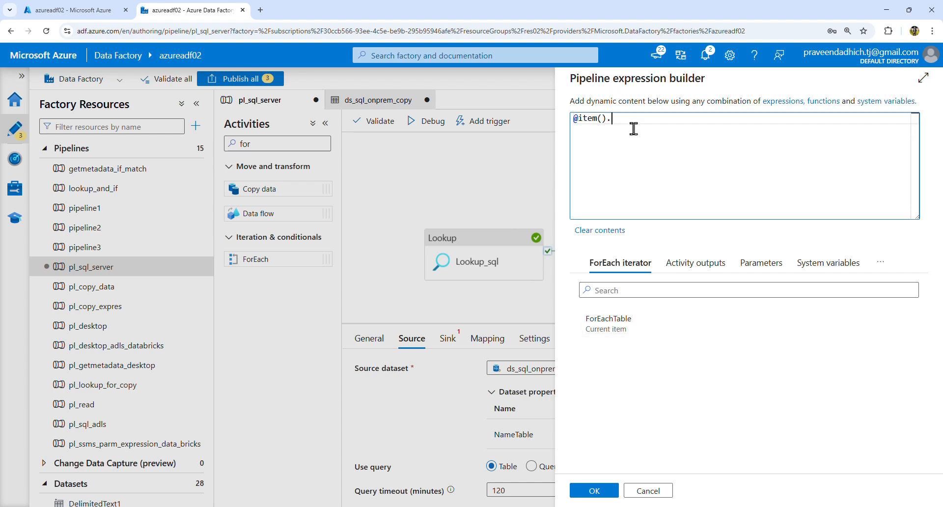
{"action": "type", "text": ".T"}
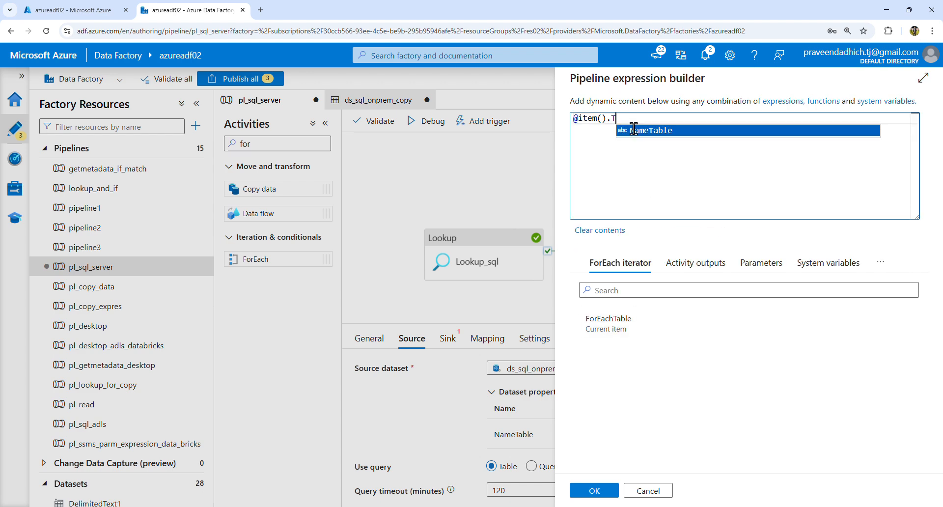
{"action": "type", "text": "a"}
{"action": "key", "text": "BackSpace"}
{"action": "key", "text": "BackSpace"}
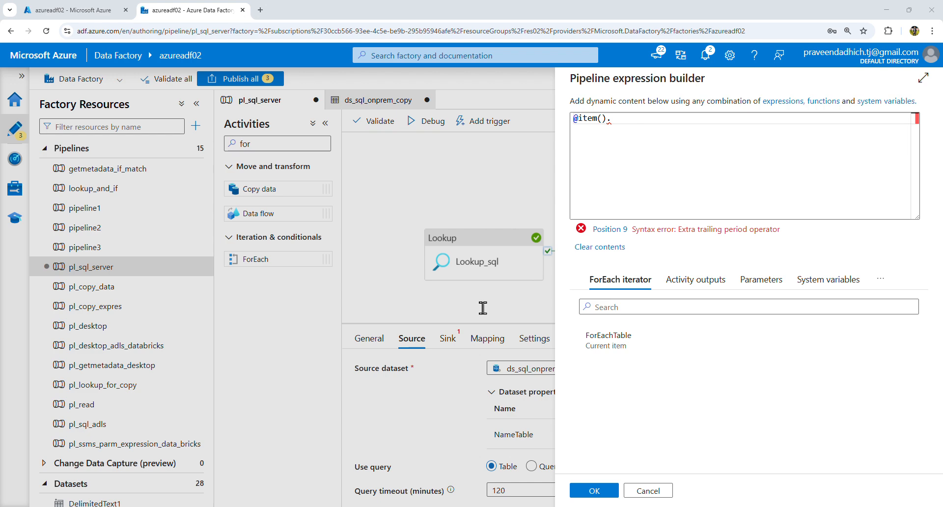
{"action": "left_click", "coordinate": [858, 213]}
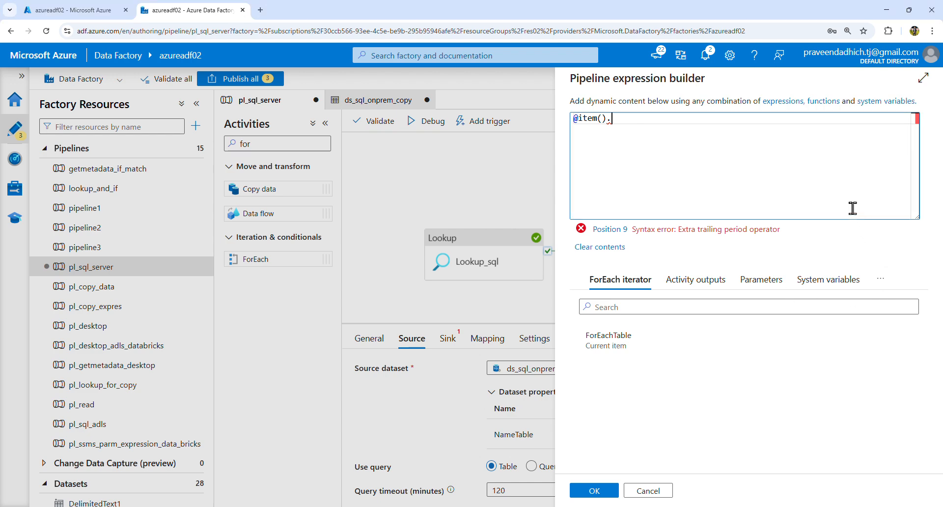
{"action": "type", "text": "TABLE_NAME"}
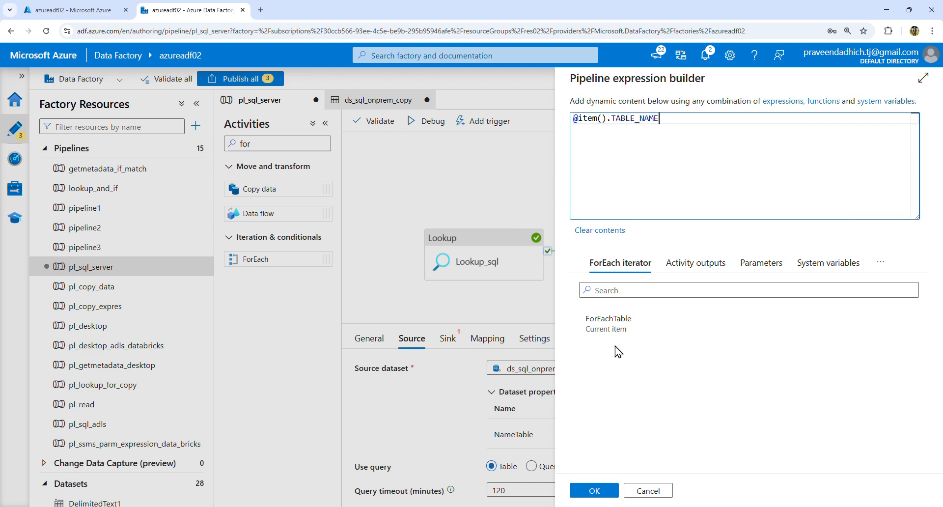
{"action": "left_click", "coordinate": [607, 491]}
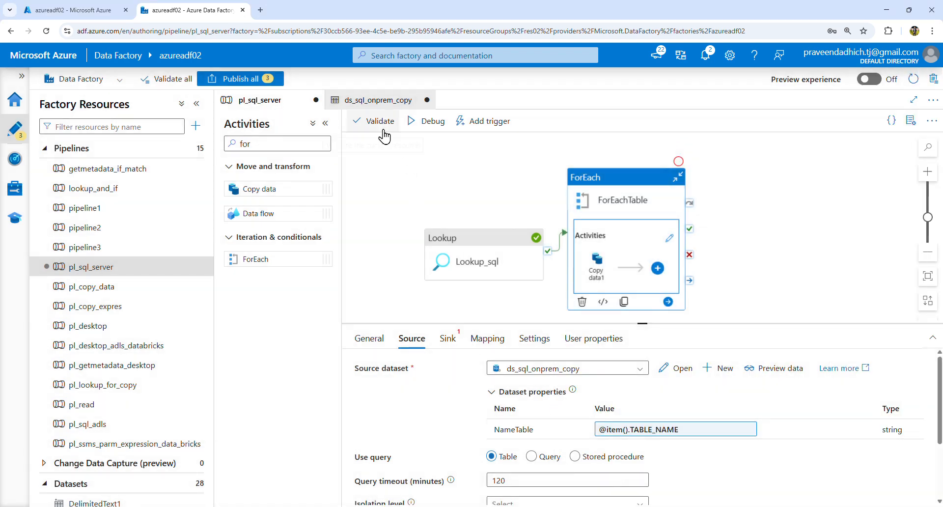
- Validate the pl_sql_server pipeline and go to Copy data1's sink settings from the missing sink dataset error
{"action": "left_click", "coordinate": [370, 121]}
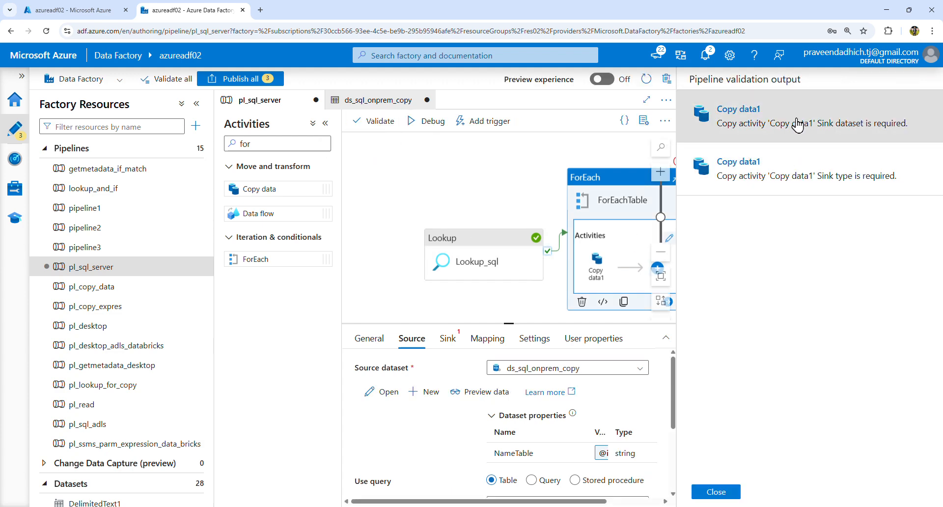
{"action": "left_click", "coordinate": [740, 121]}
{"action": "left_click", "coordinate": [724, 489]}
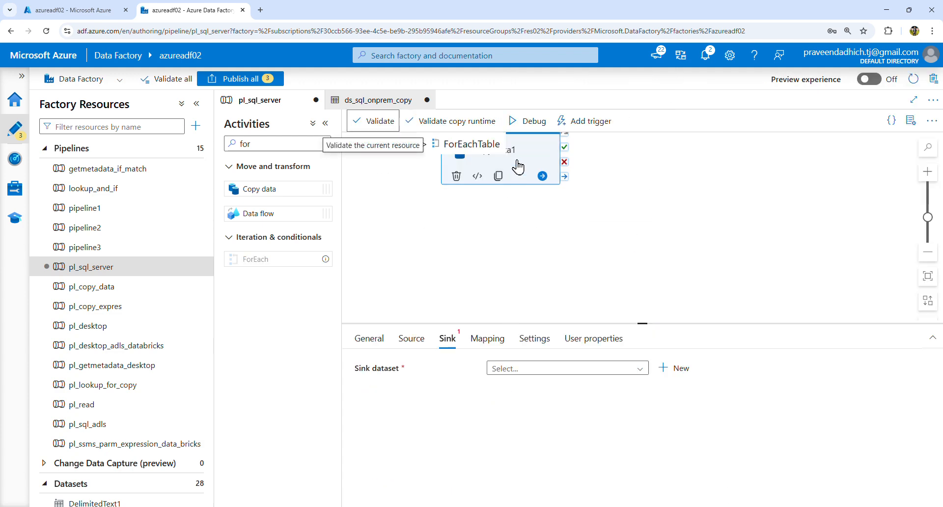
{"action": "left_click_drag", "start_coordinate": [538, 245], "coordinate": [557, 256]}
{"action": "left_click", "coordinate": [537, 373]}
{"action": "scroll", "coordinate": [566, 465], "scroll_direction": "down", "scroll_amount": 3}
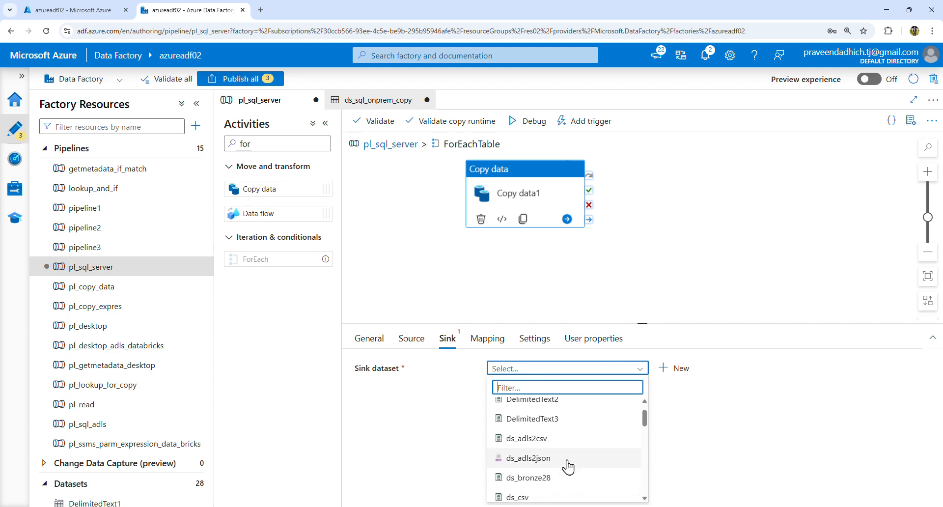
{"action": "left_click", "coordinate": [523, 476]}
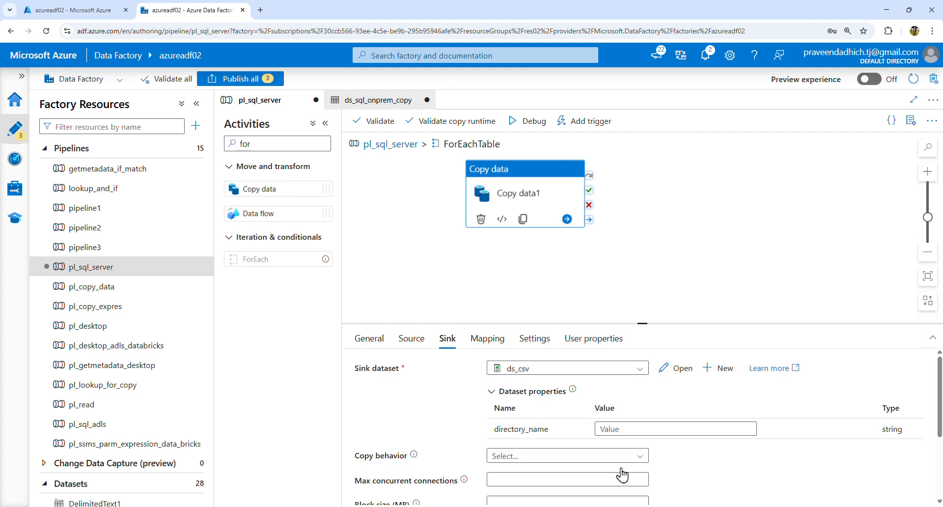
{"action": "left_click", "coordinate": [640, 369]}
{"action": "left_click", "coordinate": [631, 369]}
- Choose ds_adls2csv as the sink dataset of Copy data1
{"action": "left_click", "coordinate": [522, 376]}
{"action": "scroll", "coordinate": [533, 461], "scroll_direction": "down", "scroll_amount": 5}
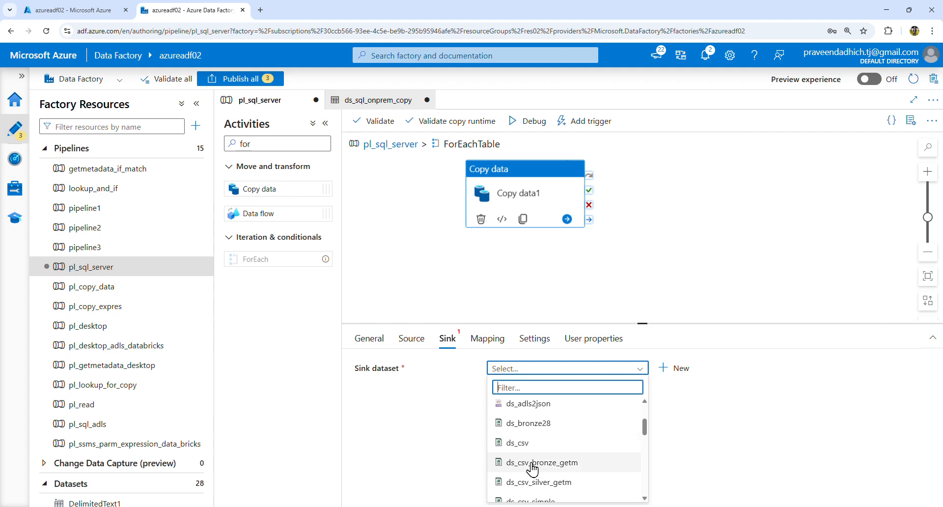
{"action": "scroll", "coordinate": [547, 486], "scroll_direction": "down", "scroll_amount": 3}
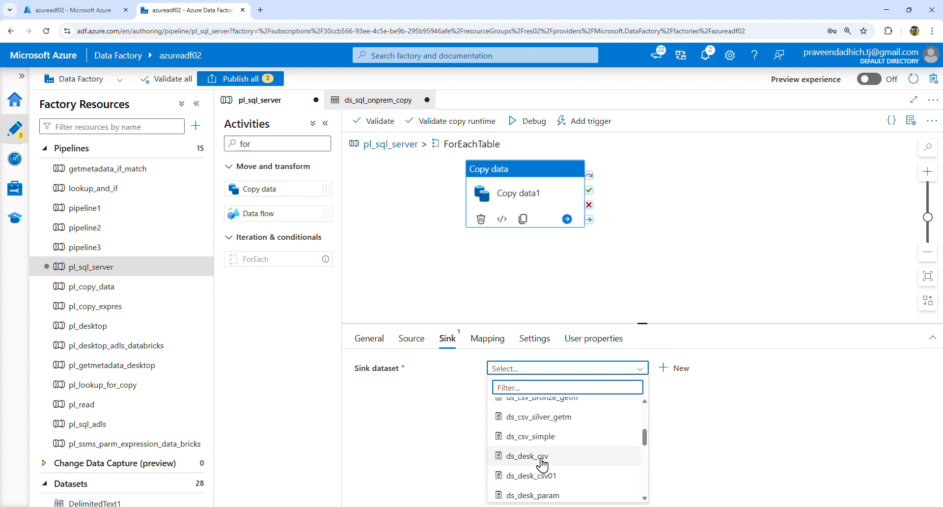
{"action": "scroll", "coordinate": [543, 482], "scroll_direction": "up", "scroll_amount": 6}
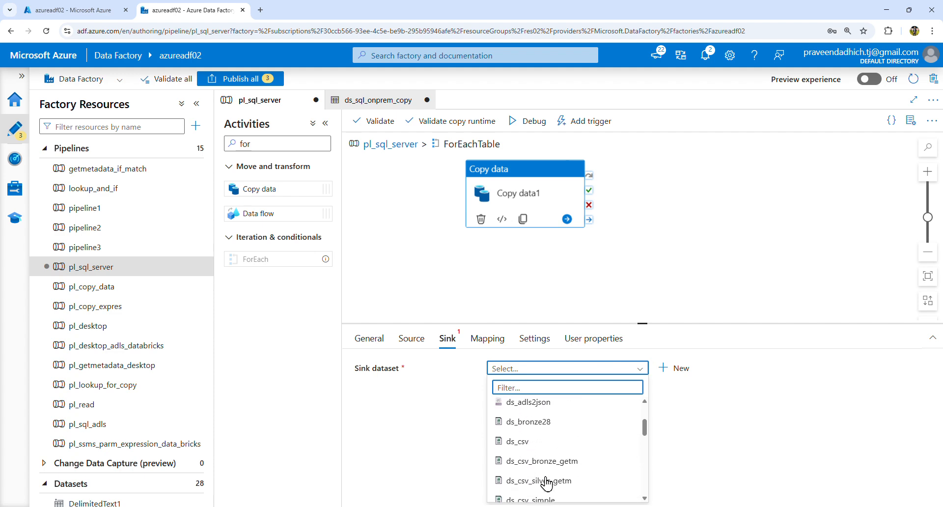
{"action": "scroll", "coordinate": [528, 476], "scroll_direction": "up", "scroll_amount": 3}
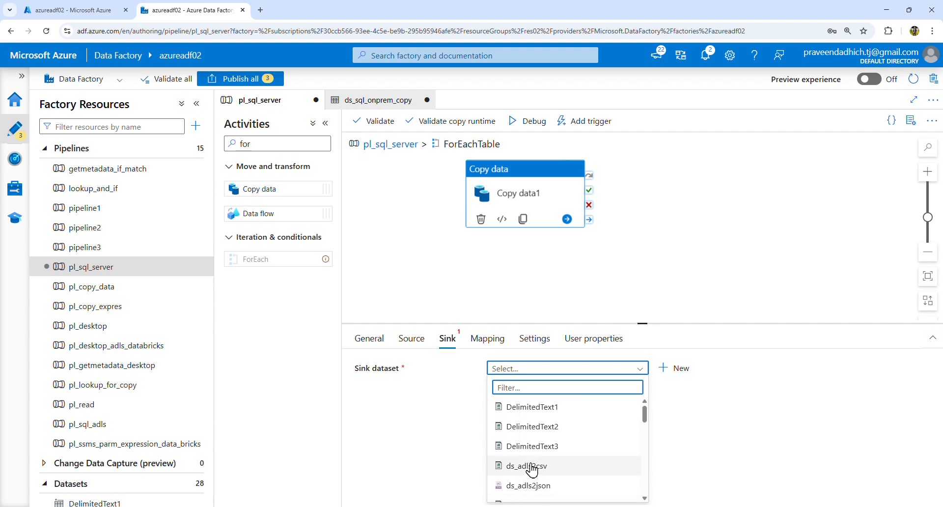
{"action": "left_click", "coordinate": [534, 475]}
{"action": "left_click", "coordinate": [534, 474]}
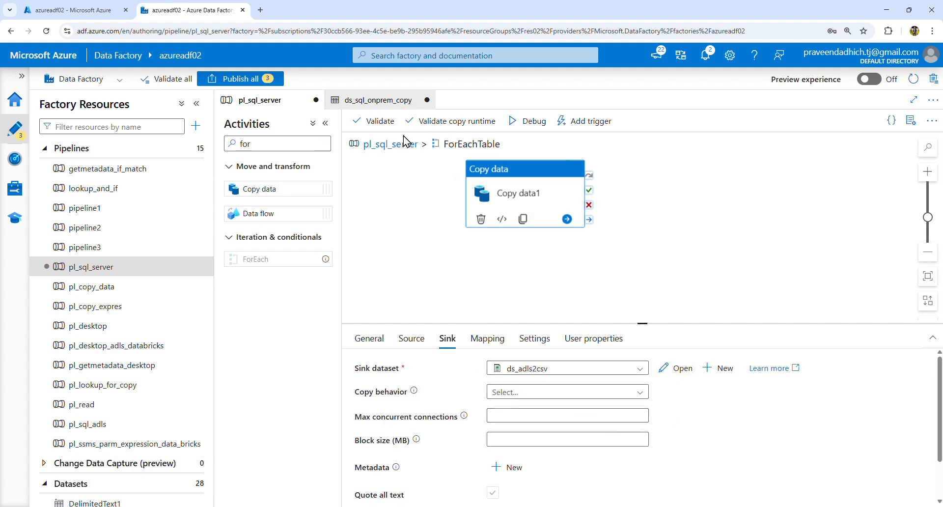
- Validate the whole pl_sql_server pipeline again and publish all pending changes
{"action": "left_click", "coordinate": [401, 154]}
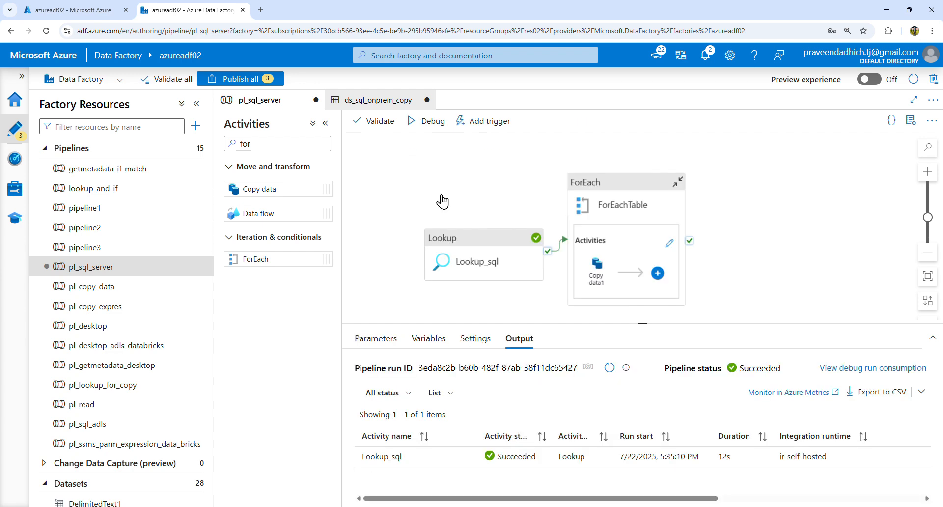
{"action": "left_click", "coordinate": [373, 121]}
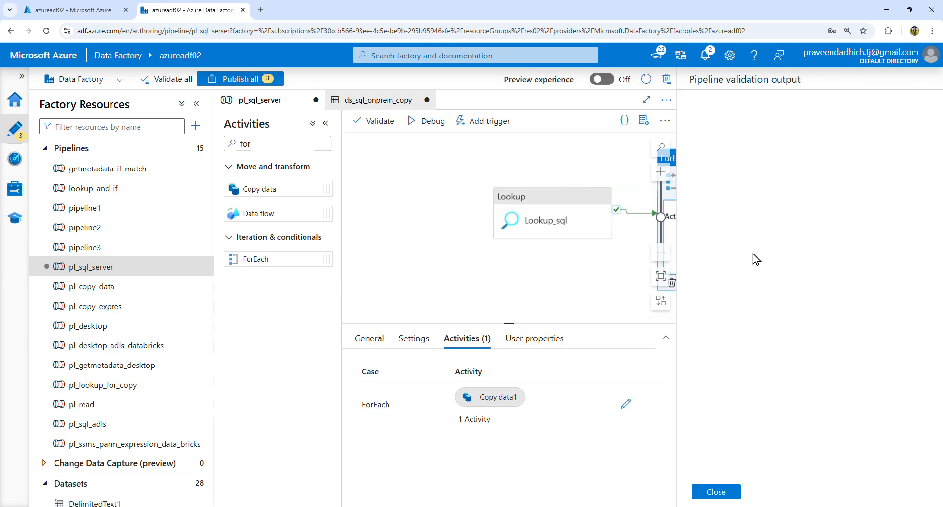
{"action": "left_click", "coordinate": [718, 492]}
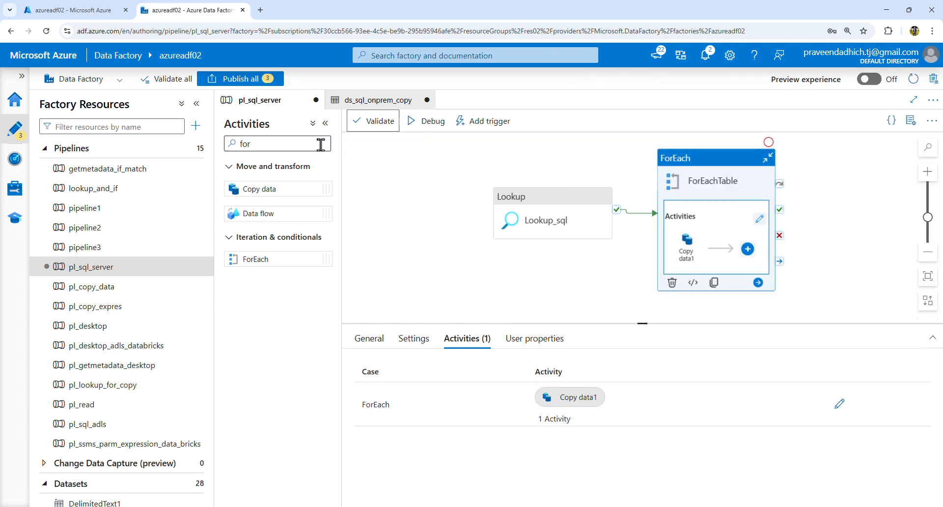
{"action": "left_click", "coordinate": [252, 86]}
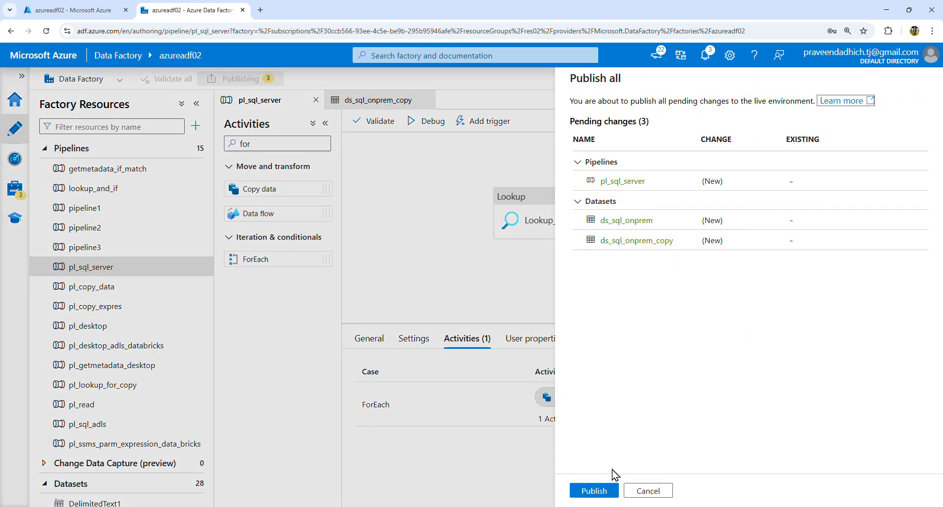
{"action": "left_click", "coordinate": [601, 493]}
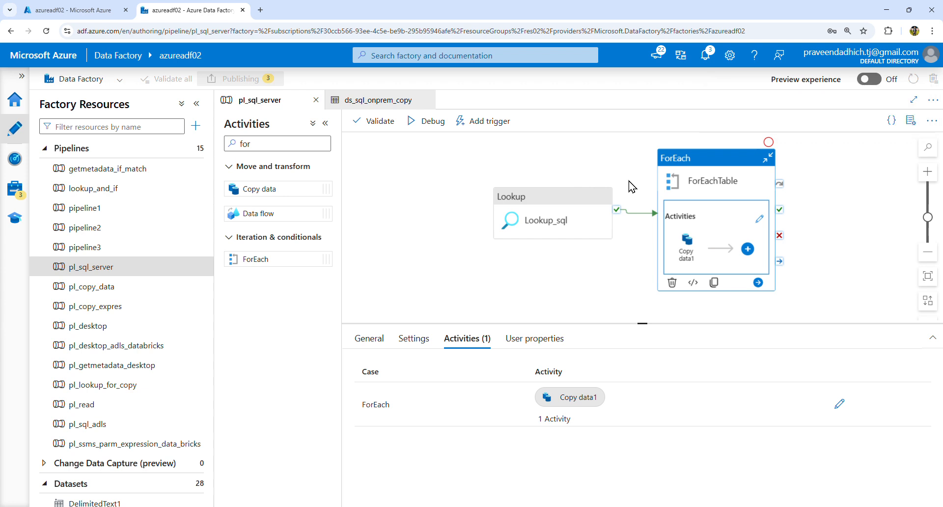
- Start a debug run of pl_sql_server and refresh its activity statuses until the ForEachTable loop starts
{"action": "left_click", "coordinate": [427, 126]}
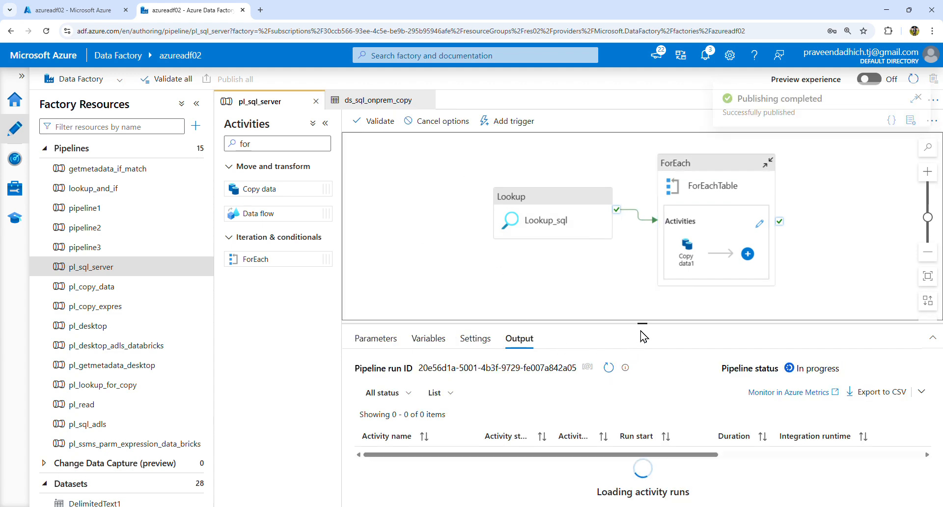
{"action": "mouse_move", "coordinate": [645, 330]}
{"action": "left_mouse_down"}
{"action": "mouse_move", "coordinate": [643, 346]}
{"action": "mouse_move", "coordinate": [642, 333]}
{"action": "left_mouse_up"}
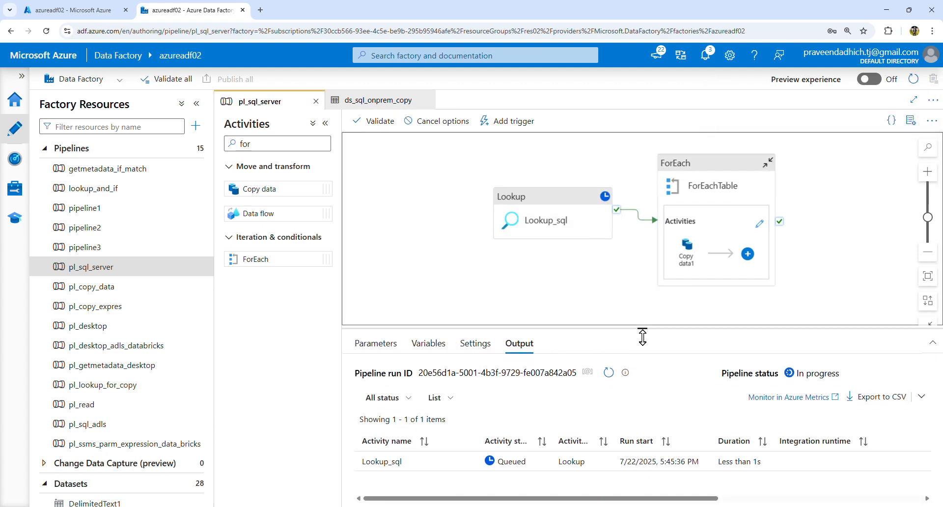
{"action": "left_click", "coordinate": [609, 373]}
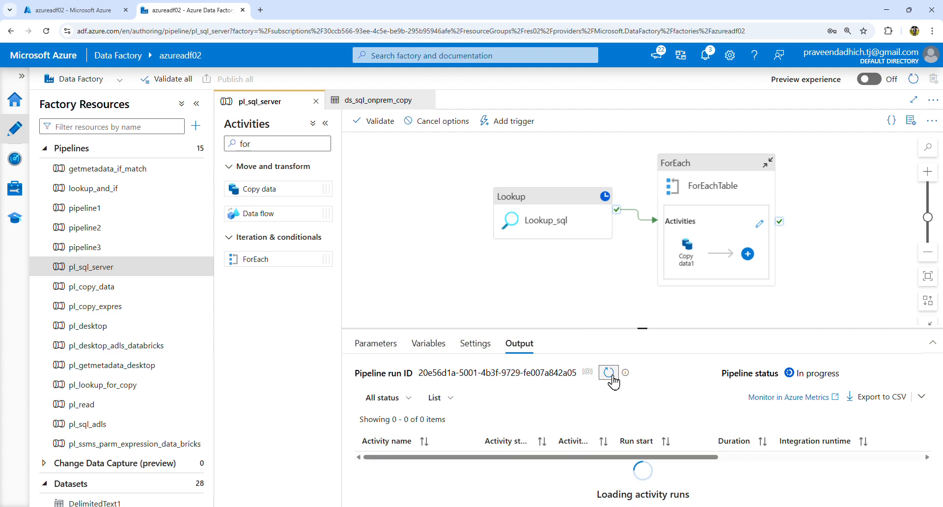
{"action": "left_click", "coordinate": [609, 373]}
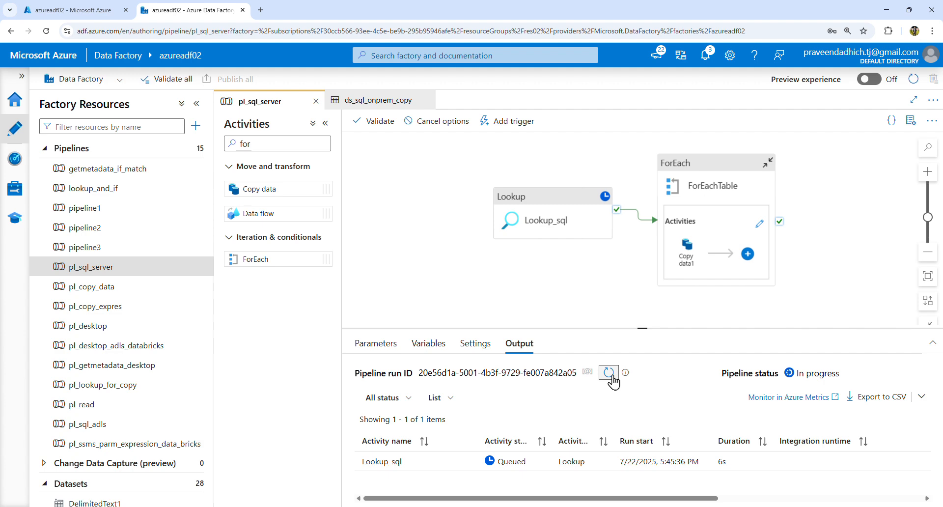
{"action": "left_click", "coordinate": [608, 373]}
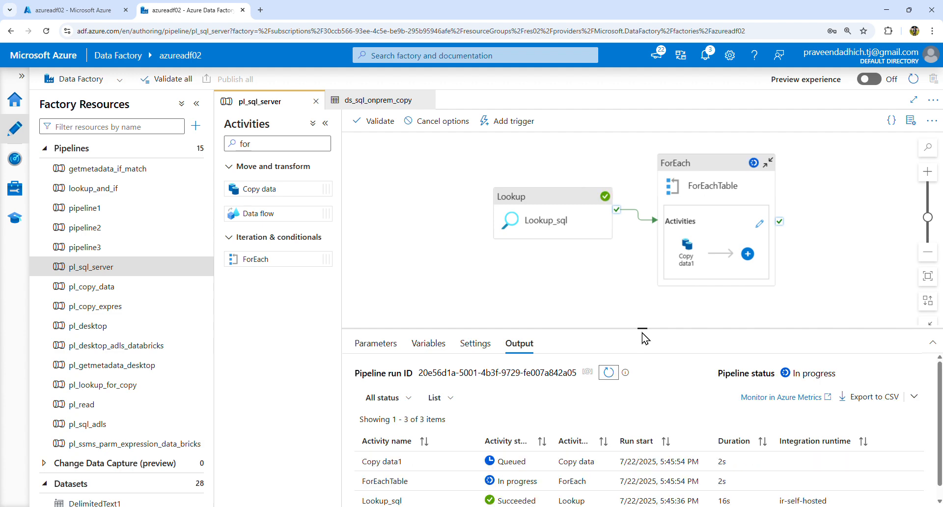
- Enlarge the run output area and review the table list in Lookup_sql's output
{"action": "left_click_drag", "start_coordinate": [644, 336], "coordinate": [643, 297]}
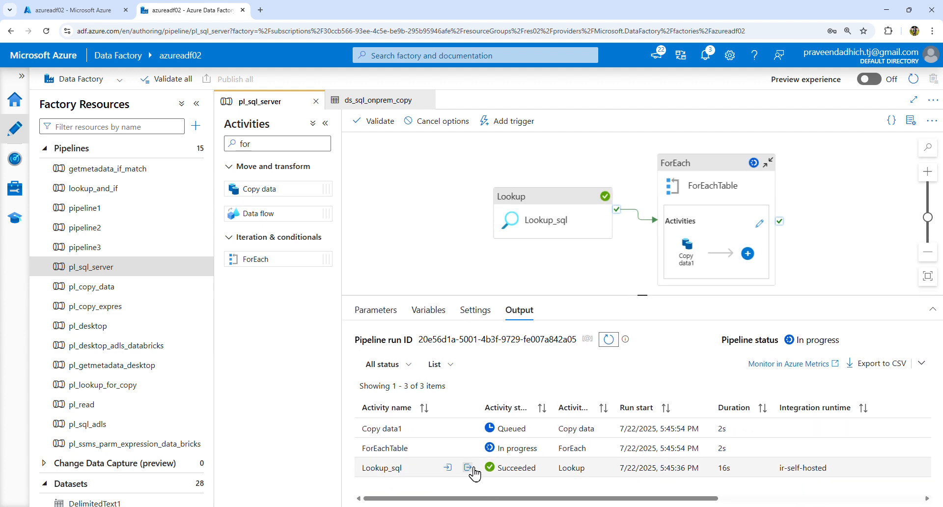
{"action": "left_click", "coordinate": [468, 467]}
{"action": "scroll", "coordinate": [492, 398], "scroll_direction": "down", "scroll_amount": 5}
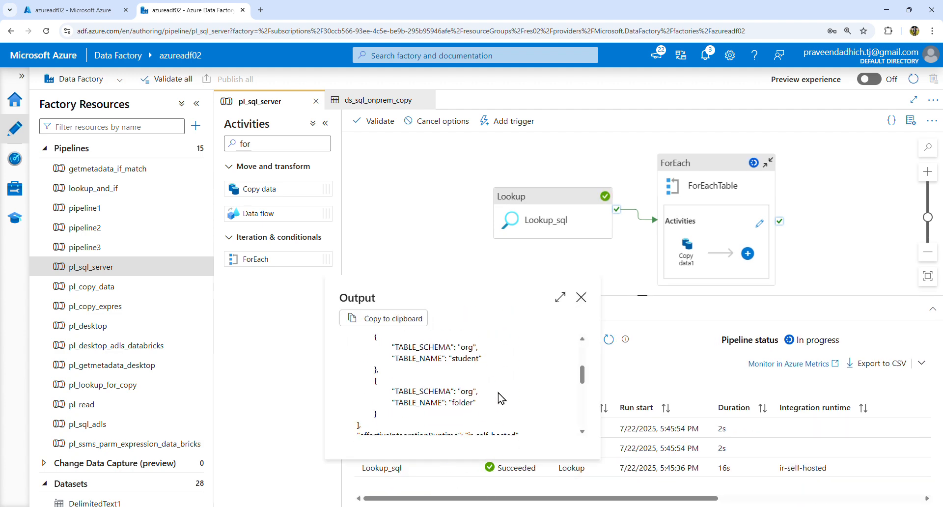
{"action": "left_click", "coordinate": [578, 299]}
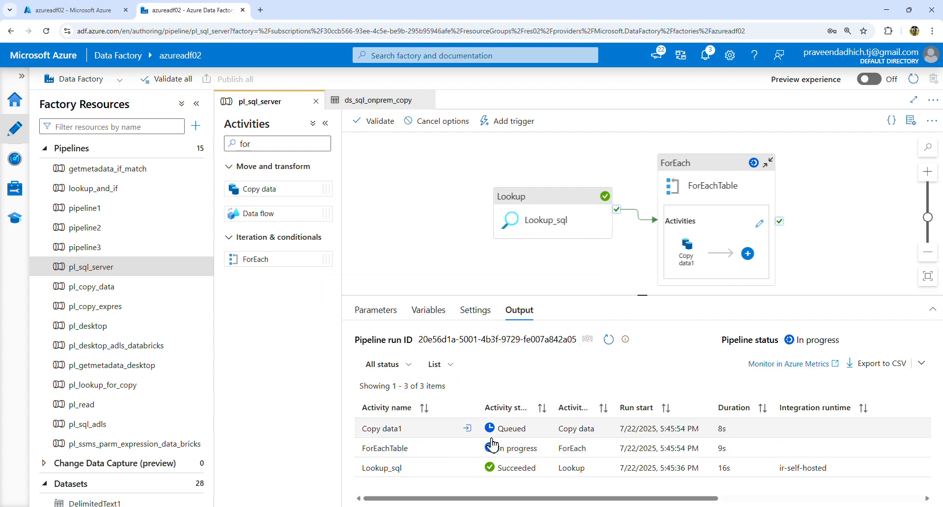
- Refresh the activity runs to follow the first Copy data1 iteration, fitting both the run list and pipeline diagram in view
{"action": "left_click", "coordinate": [608, 340]}
{"action": "left_click_drag", "start_coordinate": [654, 305], "coordinate": [648, 295]}
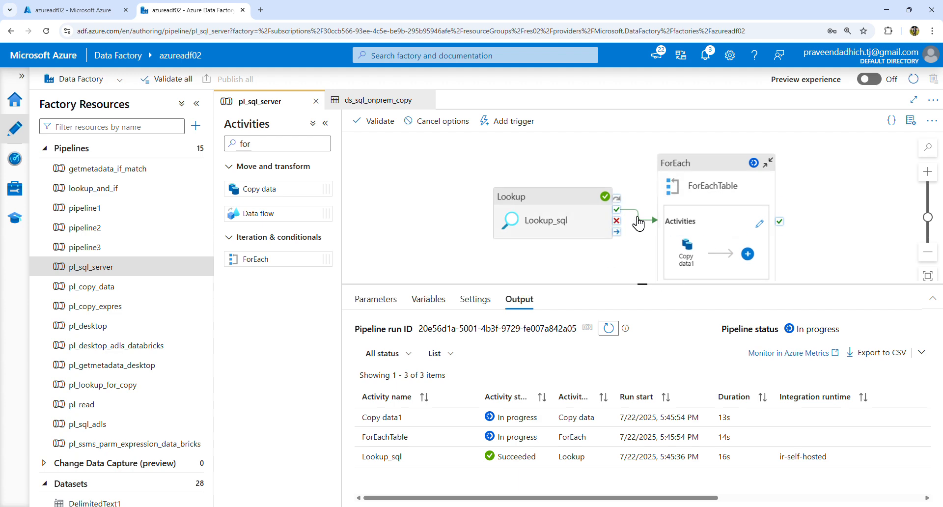
{"action": "left_click", "coordinate": [933, 259]}
{"action": "left_click", "coordinate": [934, 259]}
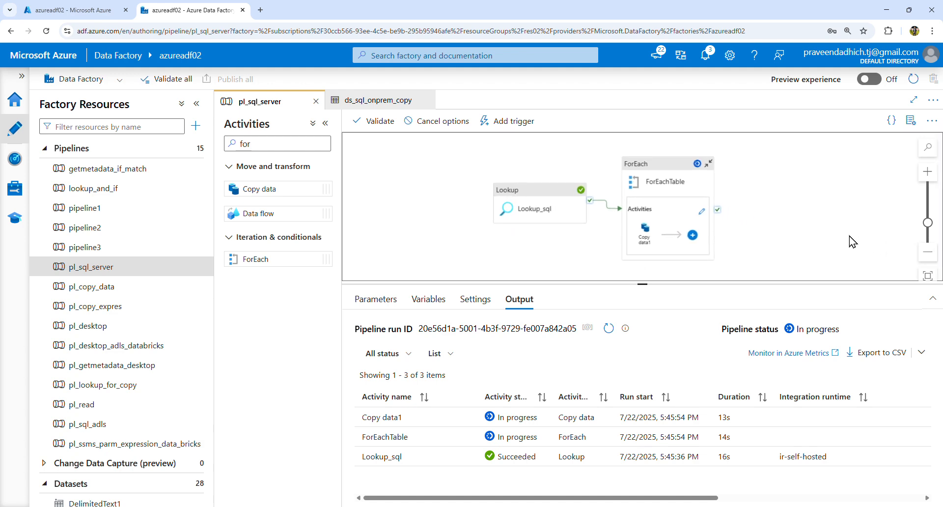
{"action": "left_click", "coordinate": [609, 328]}
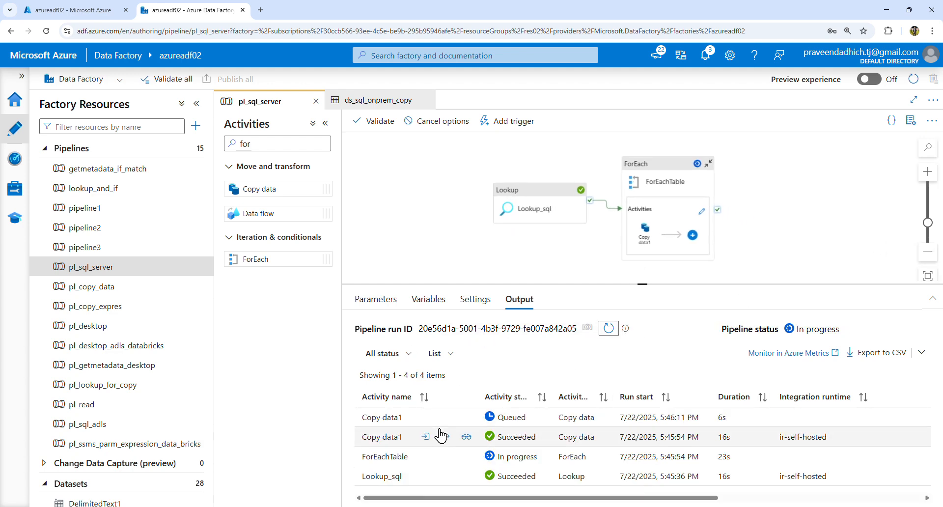
- Examine the completed Copy data1 run's details, comparing data and rows read from SQL Server with those written to Azure Data Lake Storage Gen2
{"action": "mouse_move", "coordinate": [493, 445]}
{"action": "left_click", "coordinate": [466, 437]}
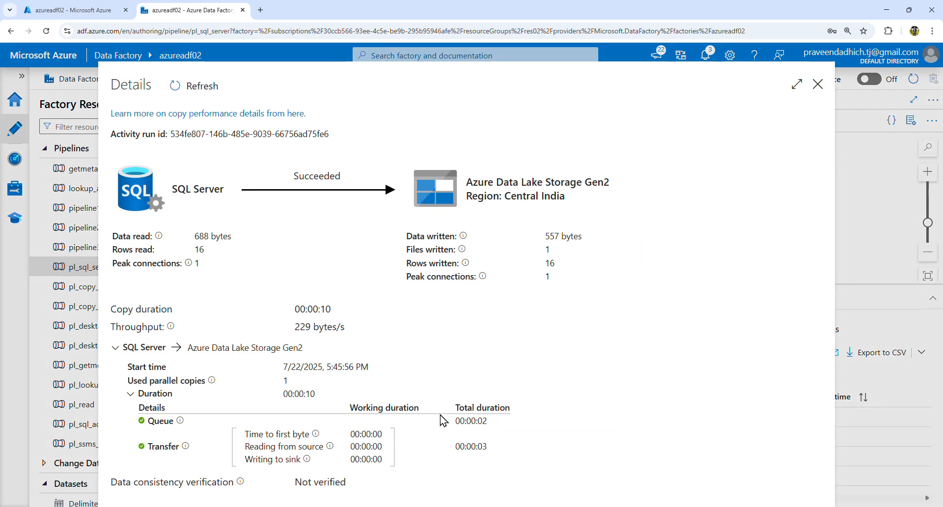
{"action": "double_click", "coordinate": [440, 236]}
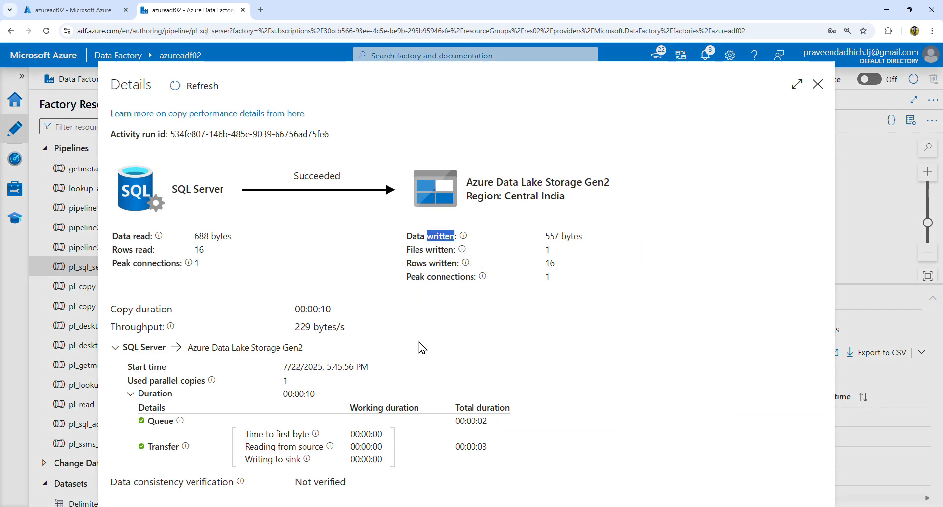
{"action": "left_click_drag", "start_coordinate": [503, 184], "coordinate": [612, 191]}
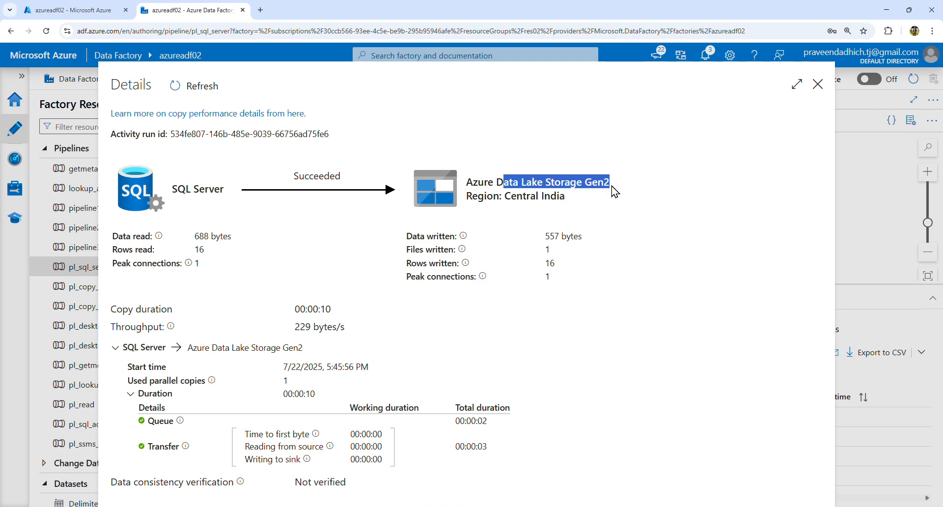
{"action": "left_click", "coordinate": [210, 236]}
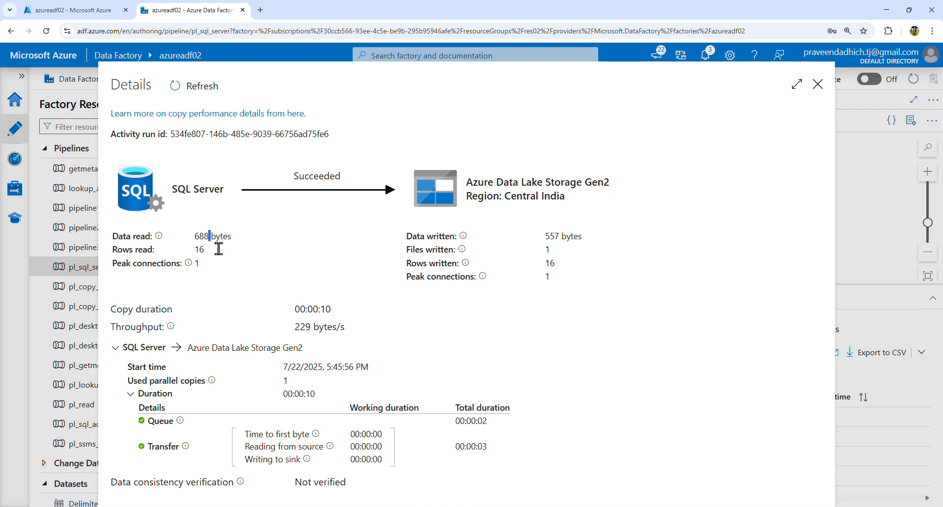
{"action": "left_click_drag", "start_coordinate": [205, 249], "coordinate": [200, 250]}
{"action": "left_click_drag", "start_coordinate": [558, 265], "coordinate": [534, 274]}
{"action": "left_click", "coordinate": [818, 84]}
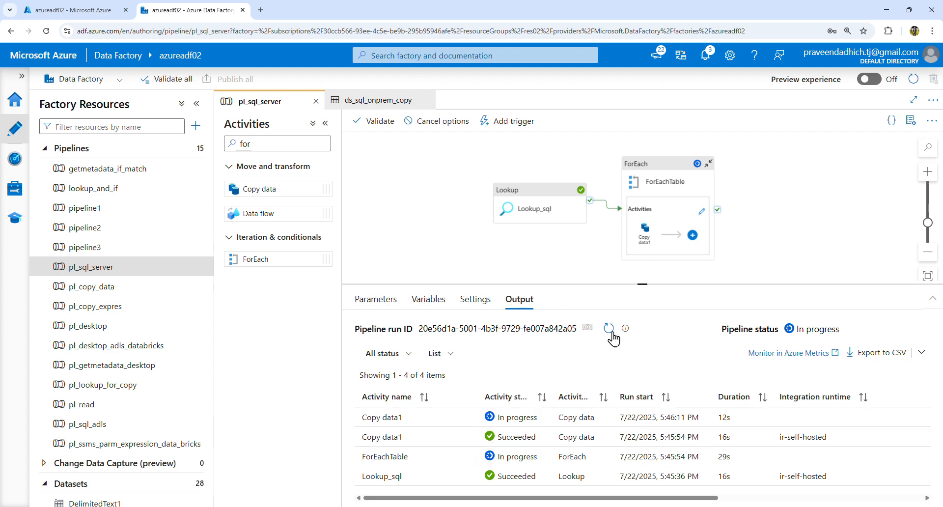
- Refresh the debug run's activity list to check the progress of the remaining Copy data1 iterations
{"action": "left_click", "coordinate": [609, 328]}
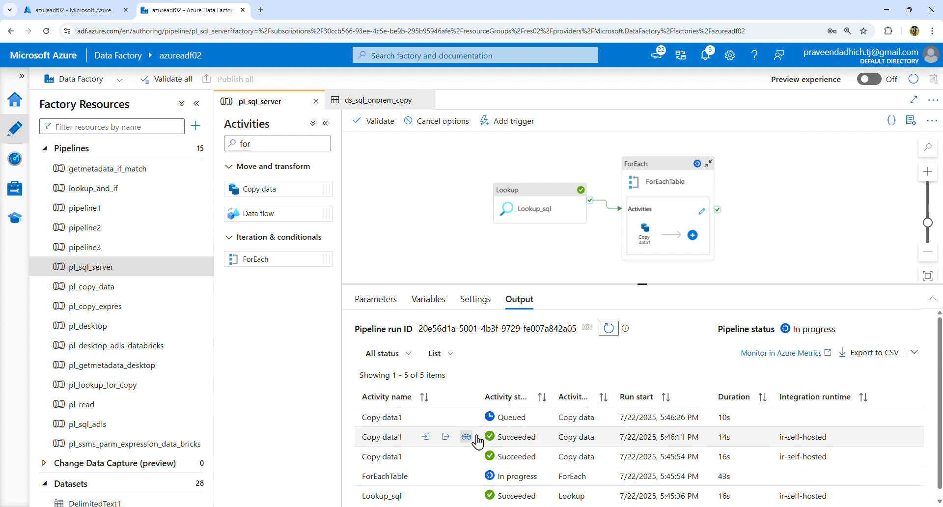
{"action": "left_click", "coordinate": [609, 328]}
{"action": "left_click", "coordinate": [613, 331]}
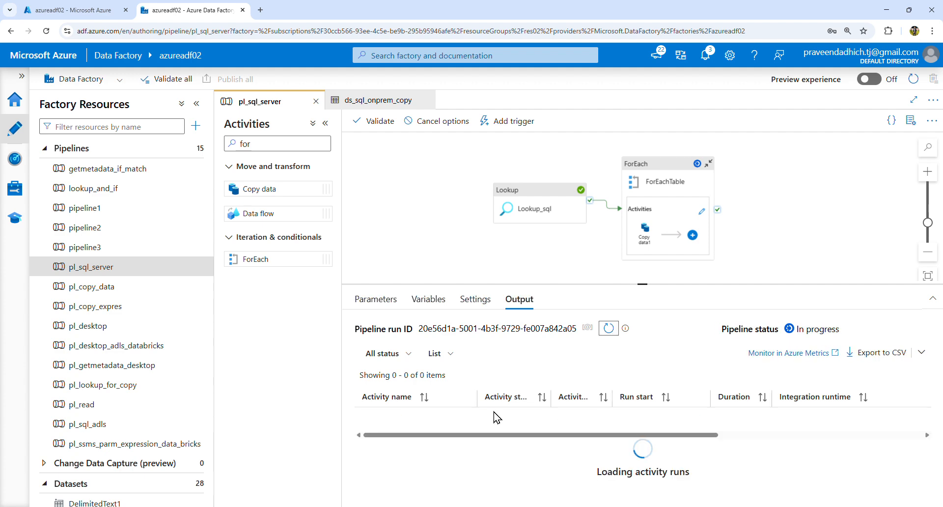